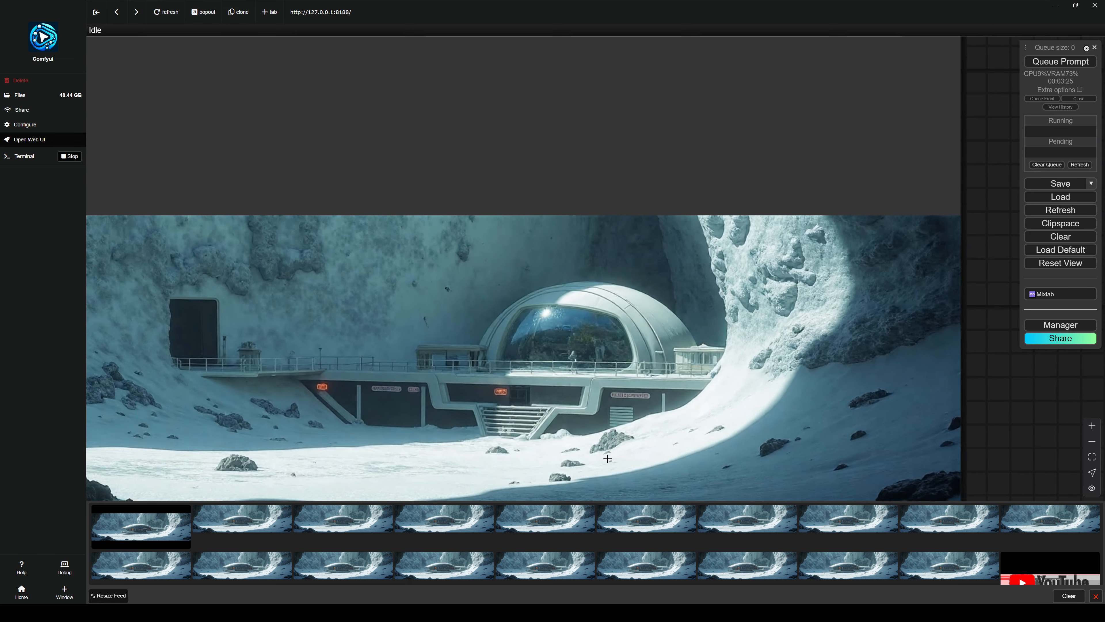
Examine the workflow's Apply First Block Cache node #659, including its residual_diff_threshold, start and end settings.
{"action": "scroll", "coordinate": [492, 466], "scroll_direction": "down", "scroll_amount": 10}
{"action": "left_click_drag", "start_coordinate": [492, 466], "coordinate": [612, 344]}
{"action": "scroll", "coordinate": [564, 400], "scroll_direction": "down", "scroll_amount": 10}
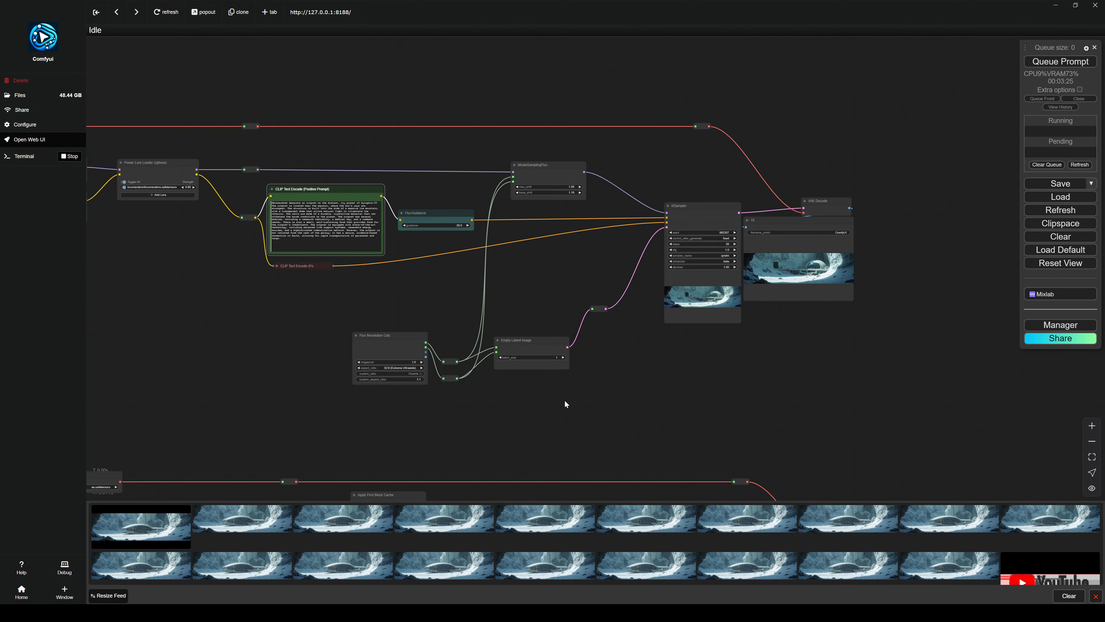
{"action": "scroll", "coordinate": [588, 238], "scroll_direction": "up", "scroll_amount": 6}
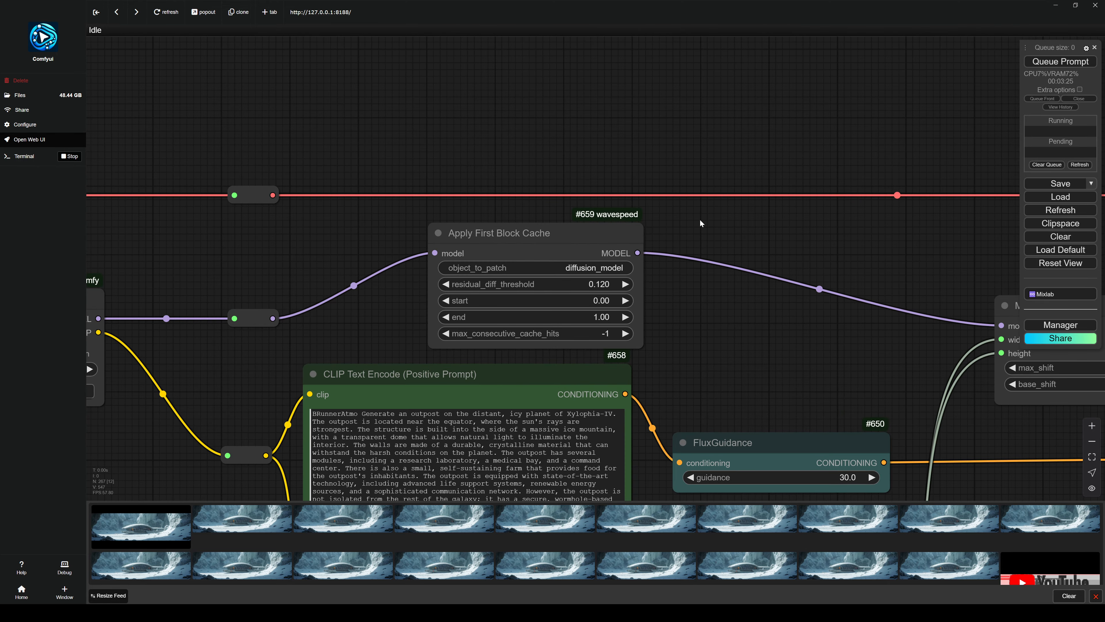
{"action": "scroll", "coordinate": [678, 271], "scroll_direction": "down", "scroll_amount": 5}
{"action": "scroll", "coordinate": [687, 294], "scroll_direction": "down", "scroll_amount": 2}
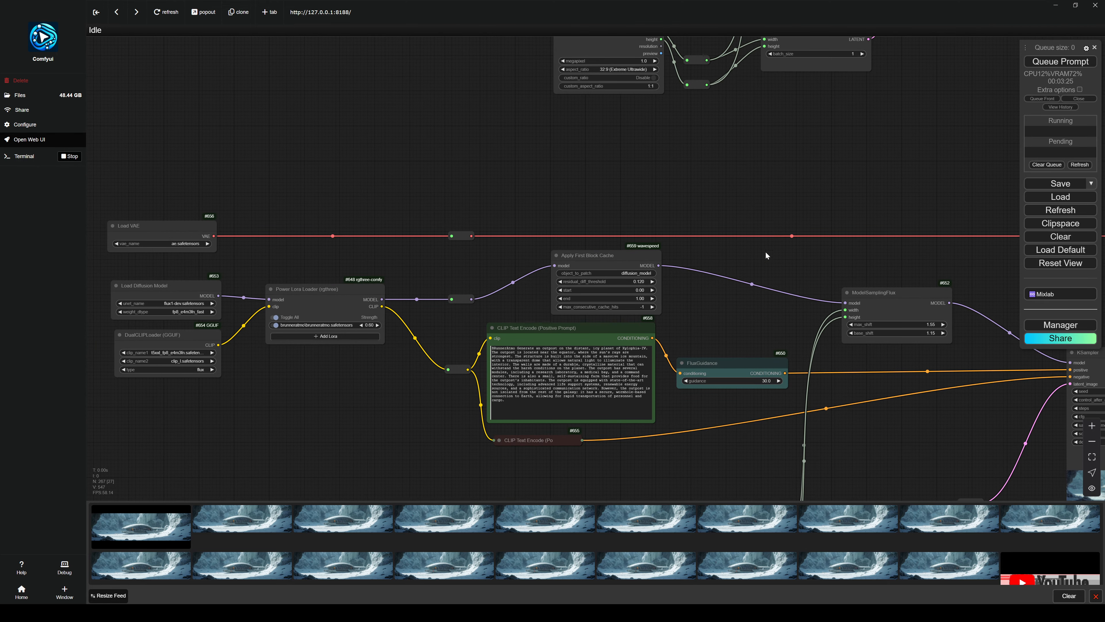
{"action": "scroll", "coordinate": [672, 307], "scroll_direction": "up", "scroll_amount": 7}
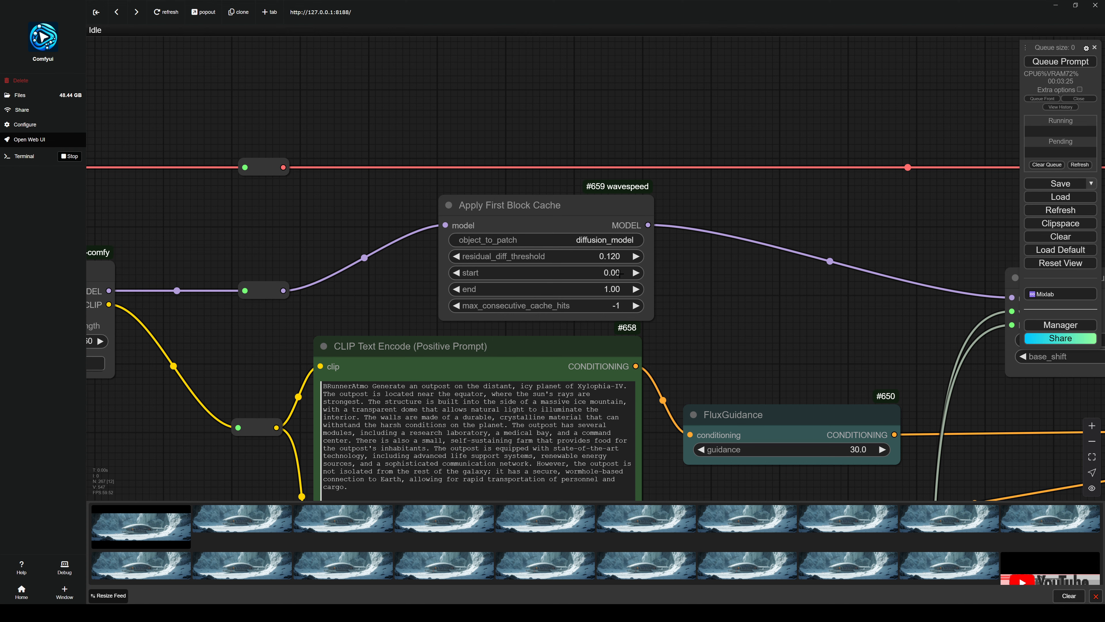
{"action": "scroll", "coordinate": [620, 273], "scroll_direction": "down", "scroll_amount": 8}
{"action": "scroll", "coordinate": [618, 267], "scroll_direction": "up", "scroll_amount": 7}
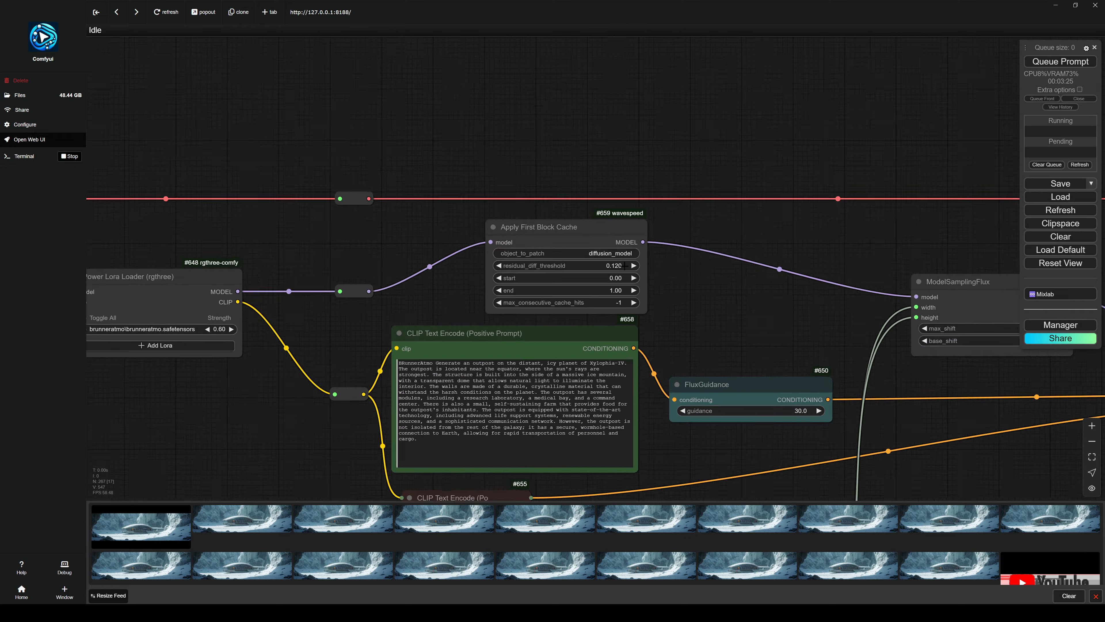
{"action": "scroll", "coordinate": [767, 278], "scroll_direction": "down", "scroll_amount": 5}
Inspect the ModelSamplingFlux node #652 and KSampler node #647 settings, following the graph on to the image output nodes.
{"action": "left_click_drag", "start_coordinate": [767, 278], "coordinate": [436, 261]}
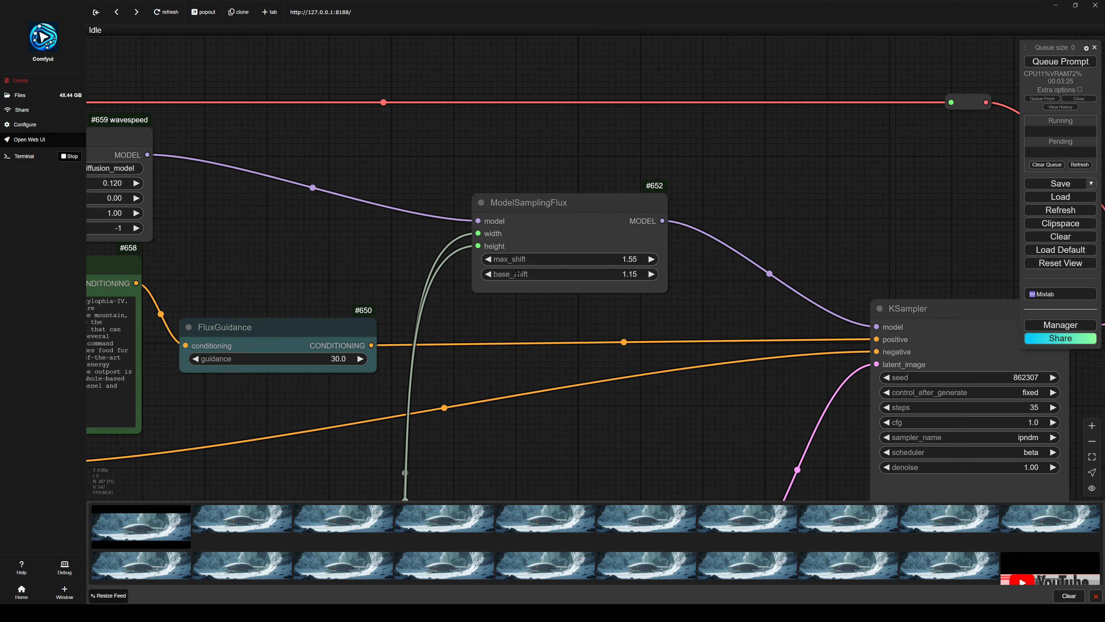
{"action": "scroll", "coordinate": [505, 285], "scroll_direction": "up", "scroll_amount": 4}
{"action": "scroll", "coordinate": [504, 285], "scroll_direction": "up", "scroll_amount": 4}
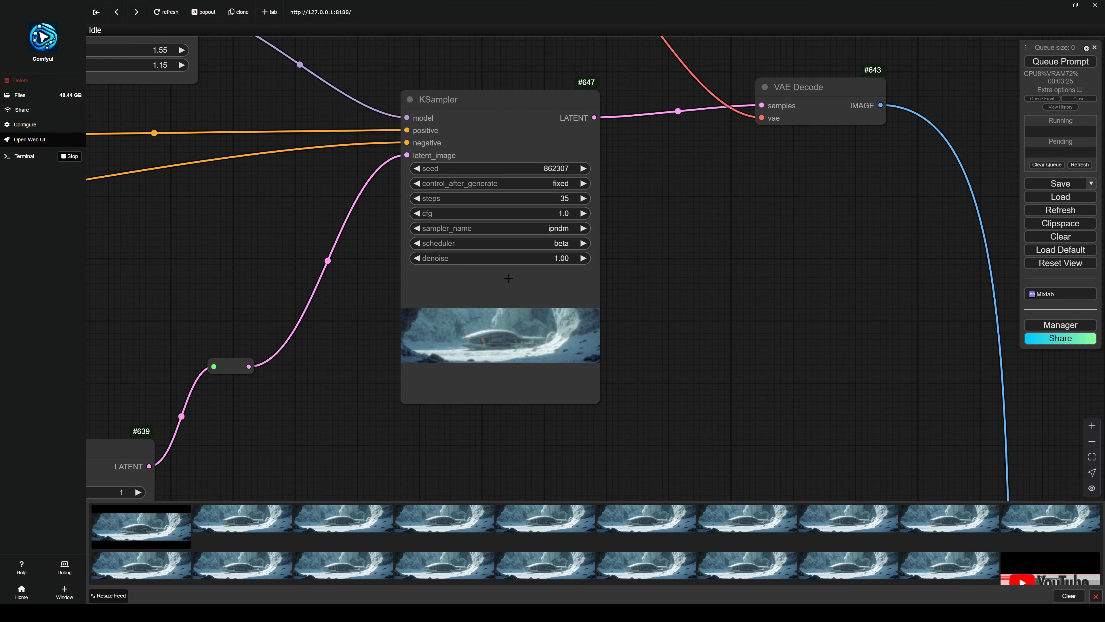
{"action": "scroll", "coordinate": [665, 351], "scroll_direction": "down", "scroll_amount": 7}
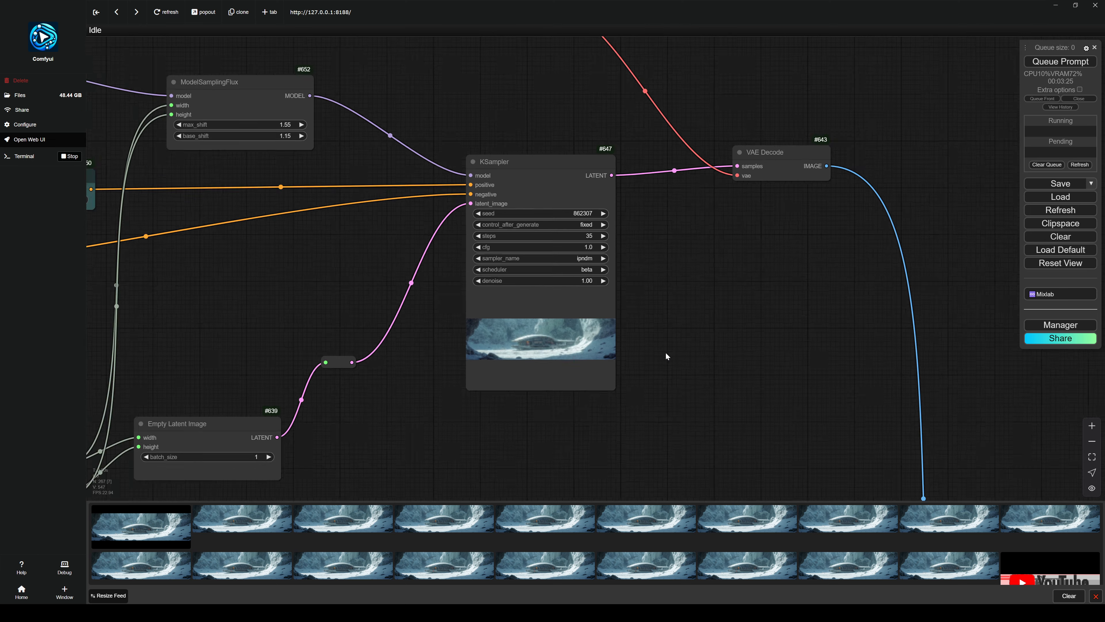
{"action": "scroll", "coordinate": [553, 278], "scroll_direction": "up", "scroll_amount": 3}
{"action": "scroll", "coordinate": [553, 278], "scroll_direction": "down", "scroll_amount": 5}
{"action": "scroll", "coordinate": [832, 446], "scroll_direction": "up", "scroll_amount": 5}
{"action": "scroll", "coordinate": [642, 368], "scroll_direction": "up", "scroll_amount": 5}
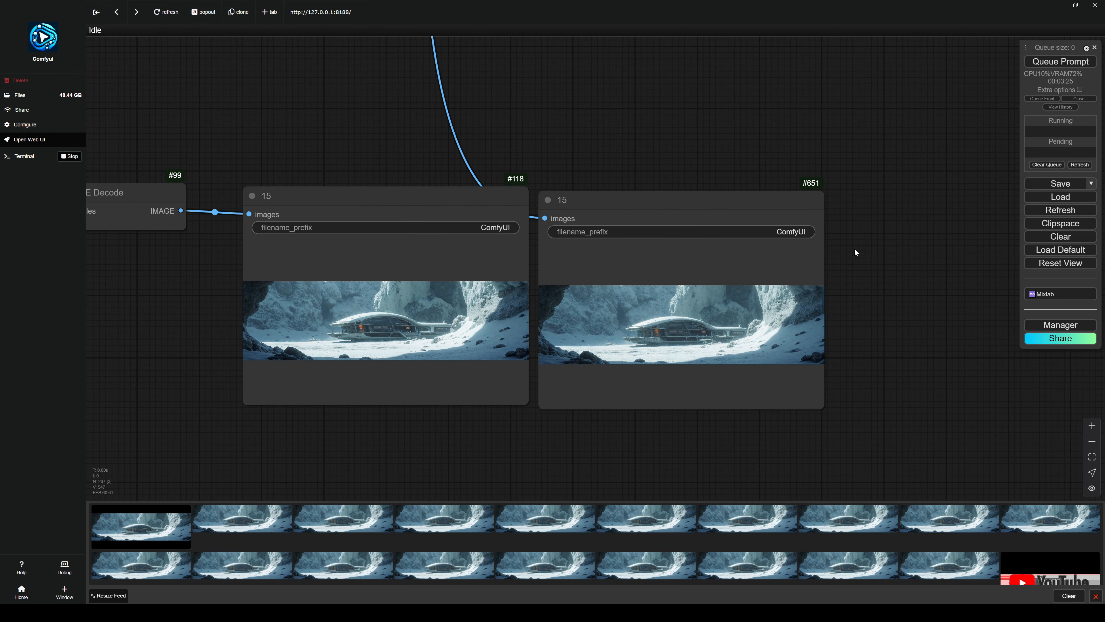
Inspect the outpost images in output nodes #118 and #651 up close and compare their detail.
{"action": "scroll", "coordinate": [739, 331], "scroll_direction": "up", "scroll_amount": 10}
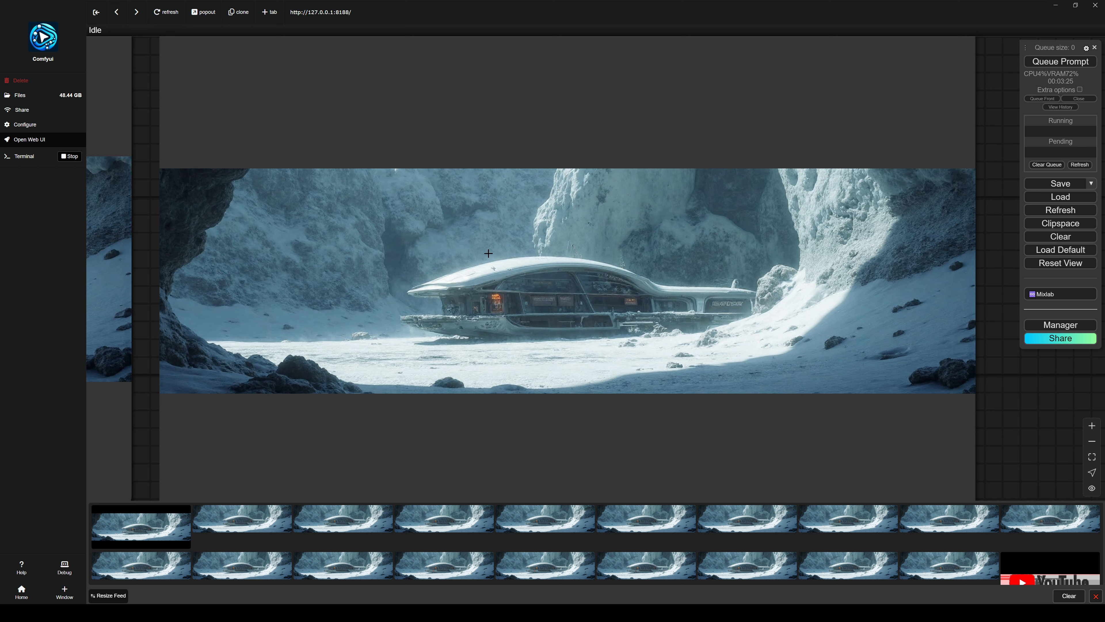
{"action": "scroll", "coordinate": [527, 288], "scroll_direction": "down", "scroll_amount": 3}
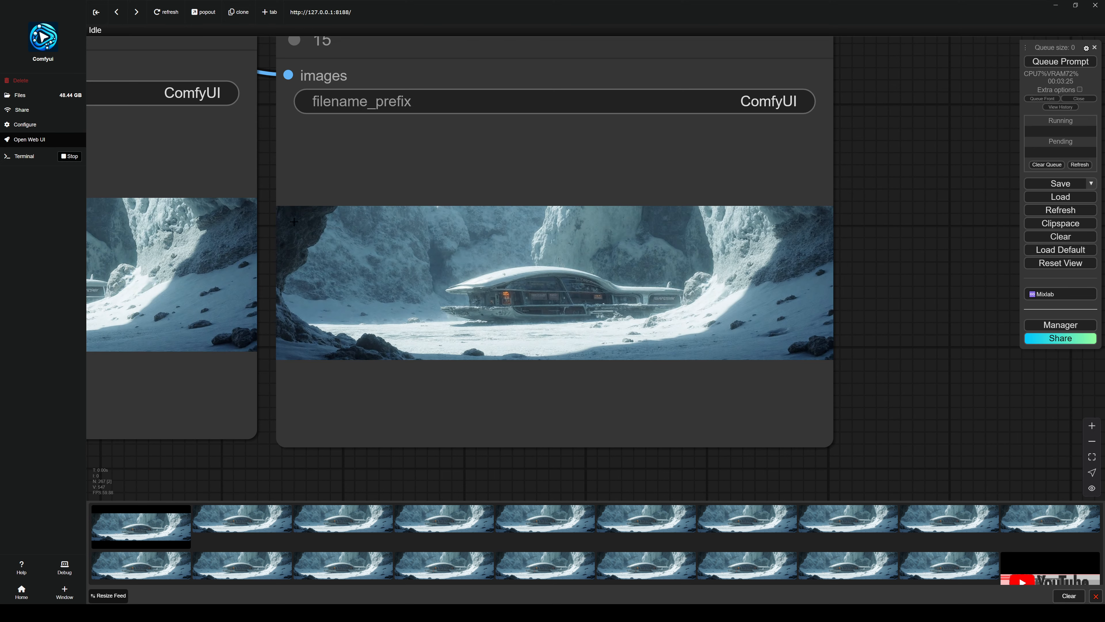
{"action": "scroll", "coordinate": [807, 208], "scroll_direction": "up", "scroll_amount": 3}
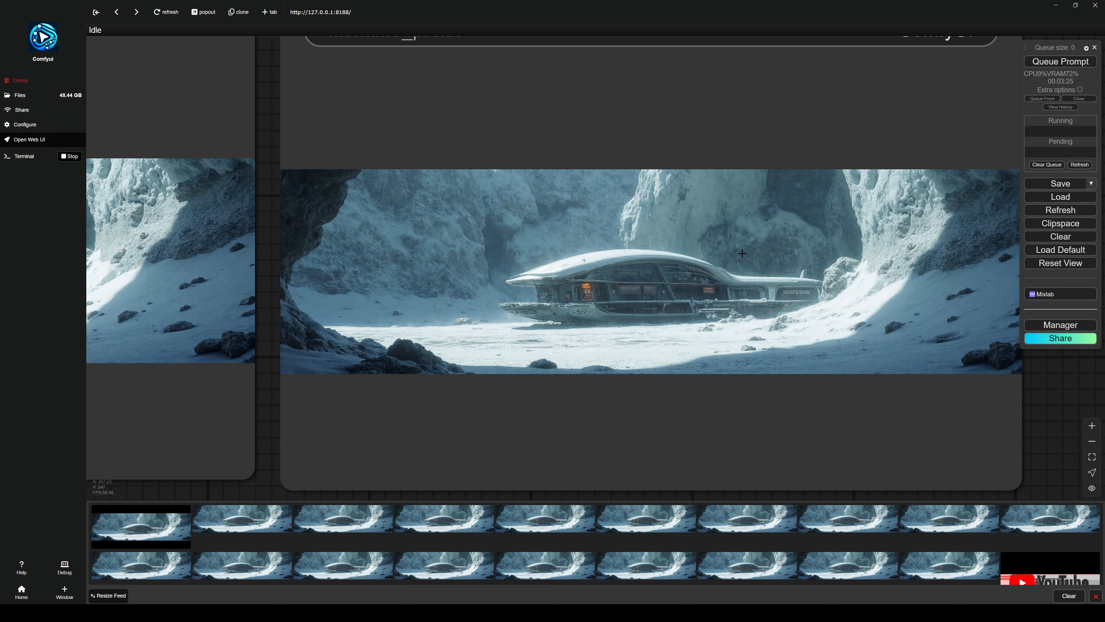
{"action": "scroll", "coordinate": [832, 298], "scroll_direction": "down", "scroll_amount": 6}
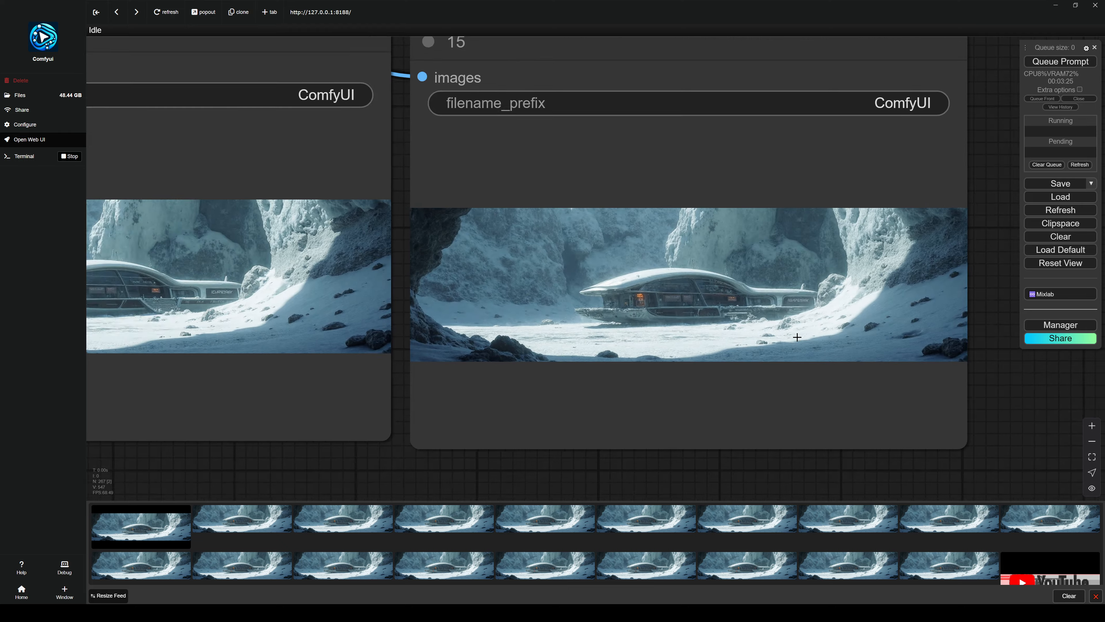
{"action": "left_click_drag", "start_coordinate": [727, 433], "coordinate": [754, 437]}
{"action": "scroll", "coordinate": [954, 415], "scroll_direction": "down", "scroll_amount": 4}
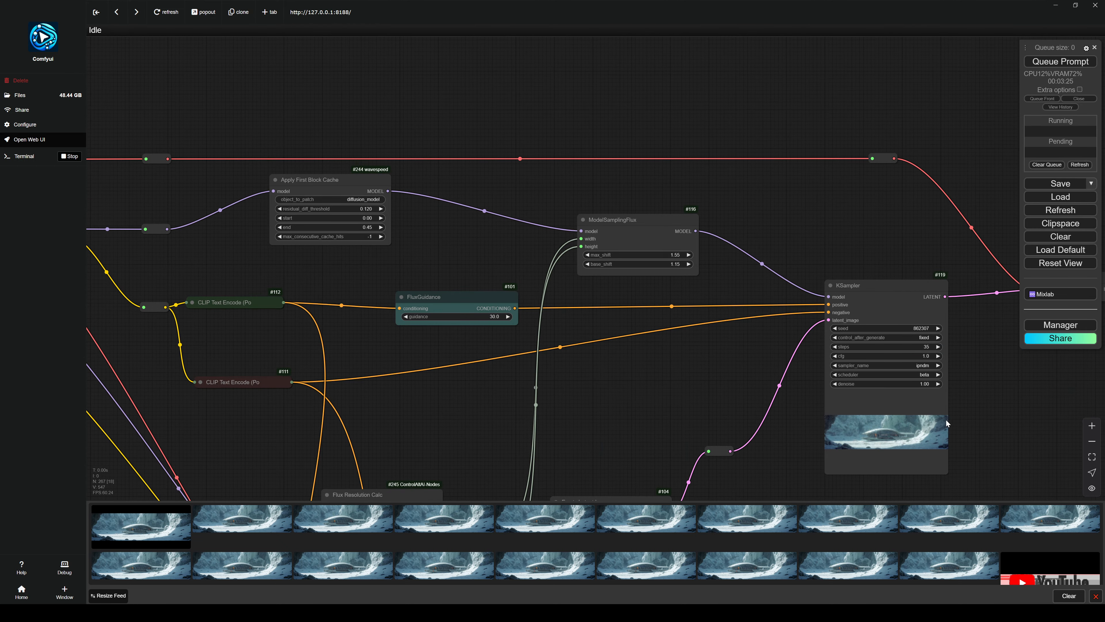
{"action": "scroll", "coordinate": [356, 297], "scroll_direction": "up", "scroll_amount": 10}
{"action": "scroll", "coordinate": [356, 297], "scroll_direction": "up", "scroll_amount": 6}
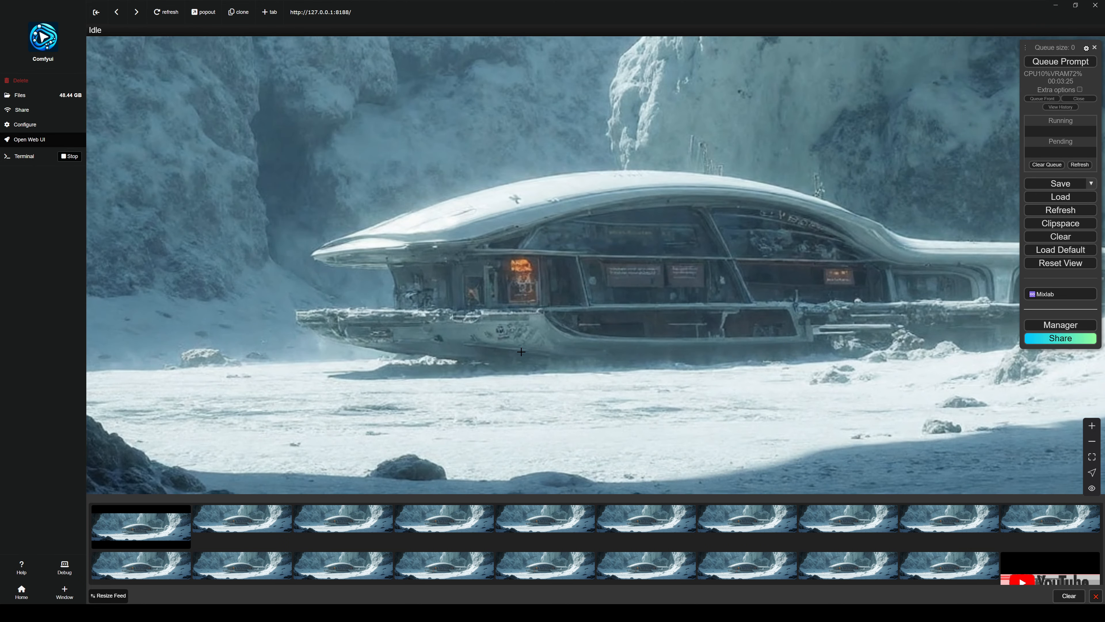
{"action": "scroll", "coordinate": [570, 306], "scroll_direction": "down", "scroll_amount": 5}
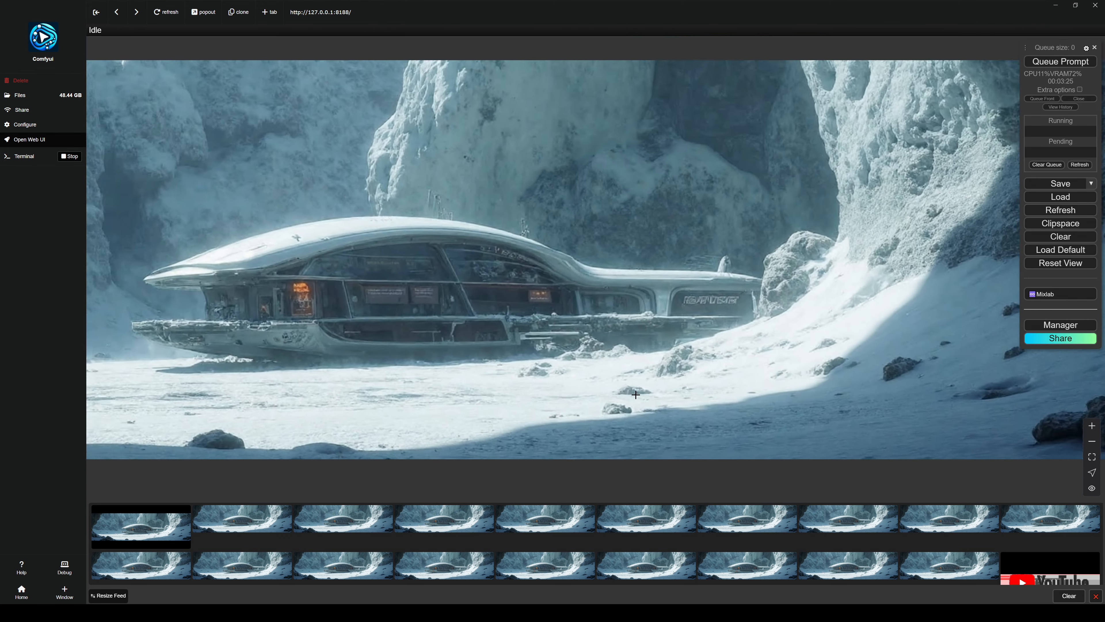
{"action": "scroll", "coordinate": [852, 380], "scroll_direction": "down", "scroll_amount": 5}
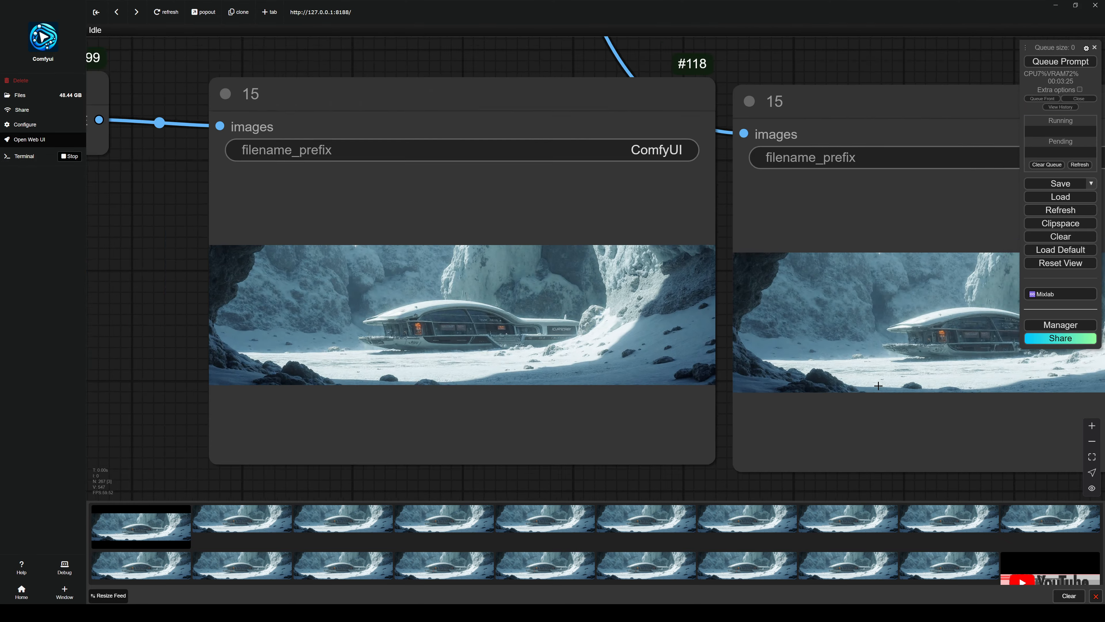
Review the end setting of Apply First Block Cache node #244 and the connected ModelSamplingFlux and KSampler settings.
{"action": "left_click_drag", "start_coordinate": [340, 397], "coordinate": [935, 483]}
{"action": "left_click_drag", "start_coordinate": [90, 305], "coordinate": [487, 332]}
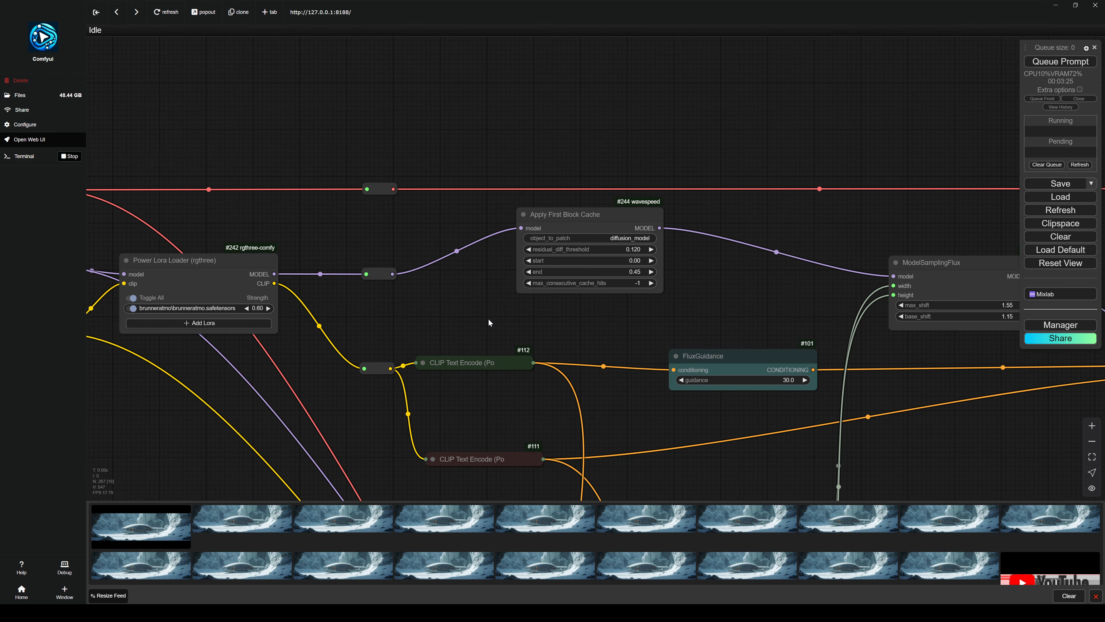
{"action": "scroll", "coordinate": [652, 251], "scroll_direction": "up", "scroll_amount": 5}
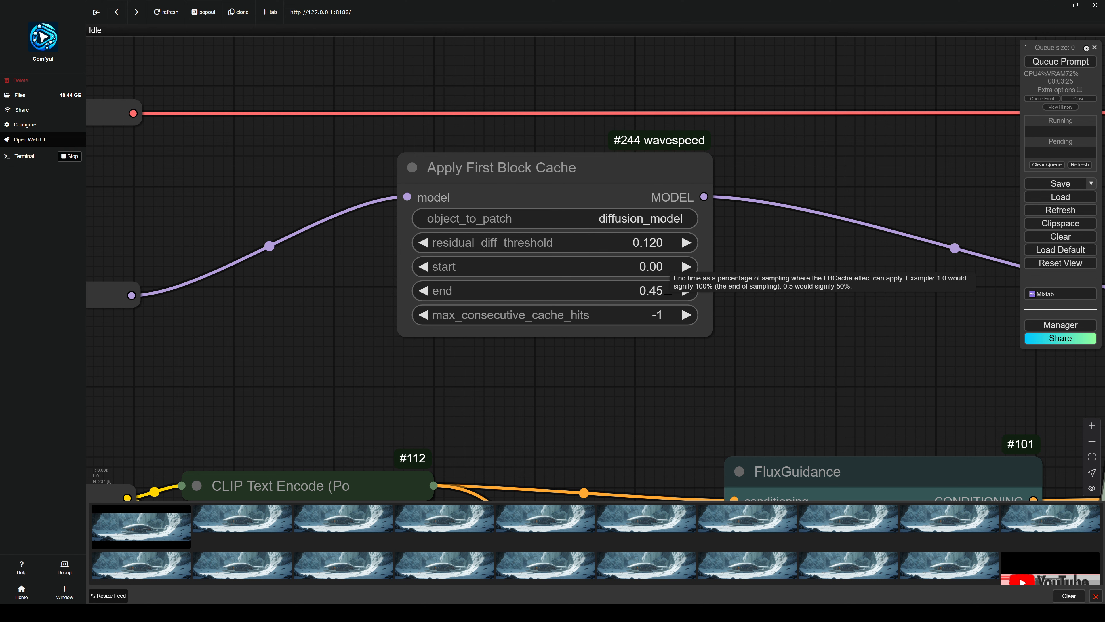
{"action": "scroll", "coordinate": [710, 377], "scroll_direction": "down", "scroll_amount": 8}
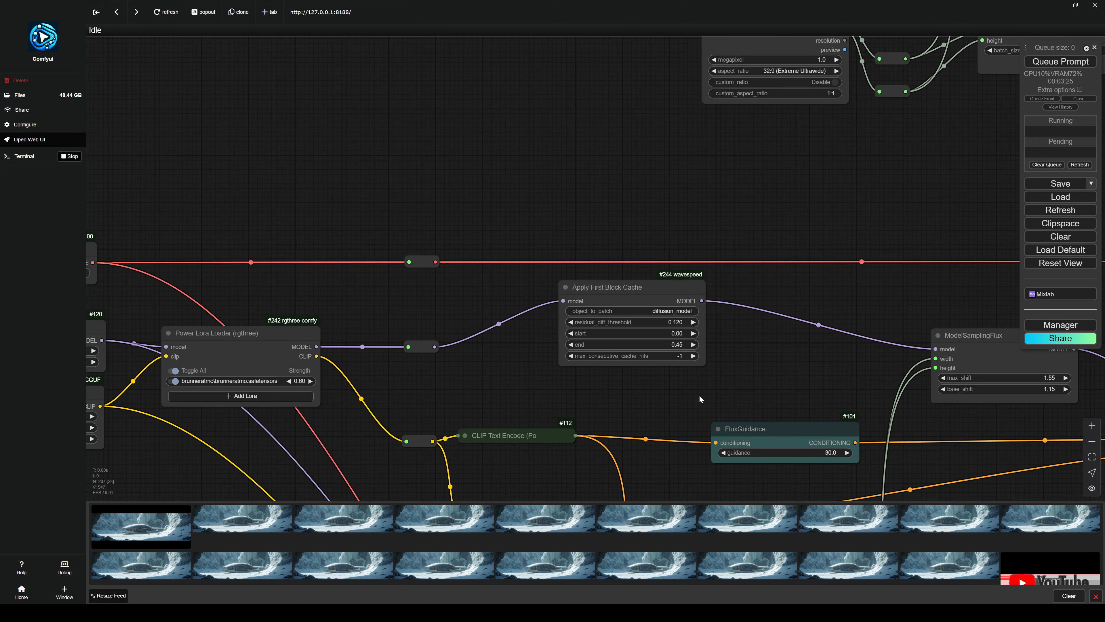
{"action": "left_click_drag", "start_coordinate": [848, 401], "coordinate": [647, 363]}
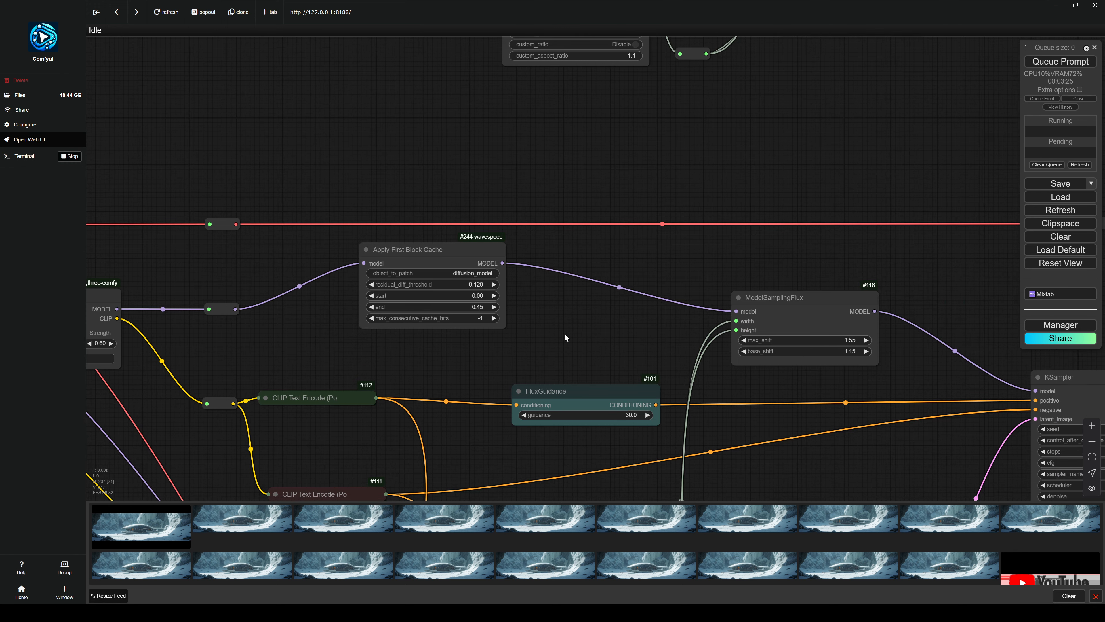
{"action": "scroll", "coordinate": [573, 313], "scroll_direction": "right", "scroll_amount": 10}
{"action": "scroll", "coordinate": [573, 312], "scroll_direction": "left", "scroll_amount": 3}
{"action": "scroll", "coordinate": [308, 184], "scroll_direction": "up", "scroll_amount": 3}
{"action": "scroll", "coordinate": [308, 184], "scroll_direction": "up", "scroll_amount": 1}
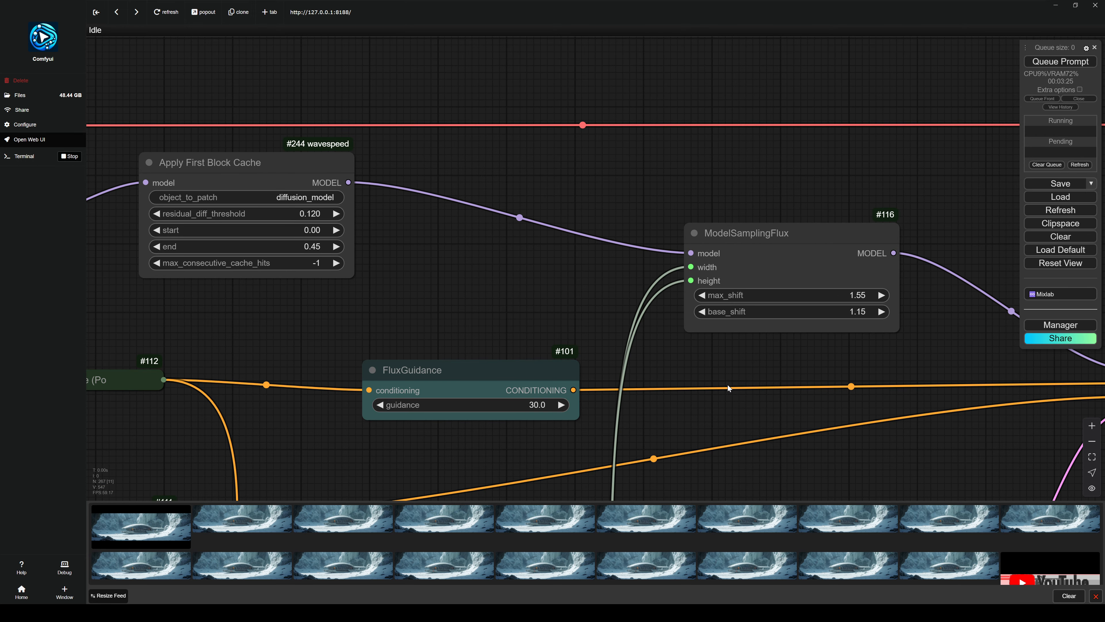
{"action": "scroll", "coordinate": [348, 235], "scroll_direction": "right", "scroll_amount": 10}
{"action": "scroll", "coordinate": [348, 234], "scroll_direction": "down", "scroll_amount": 4}
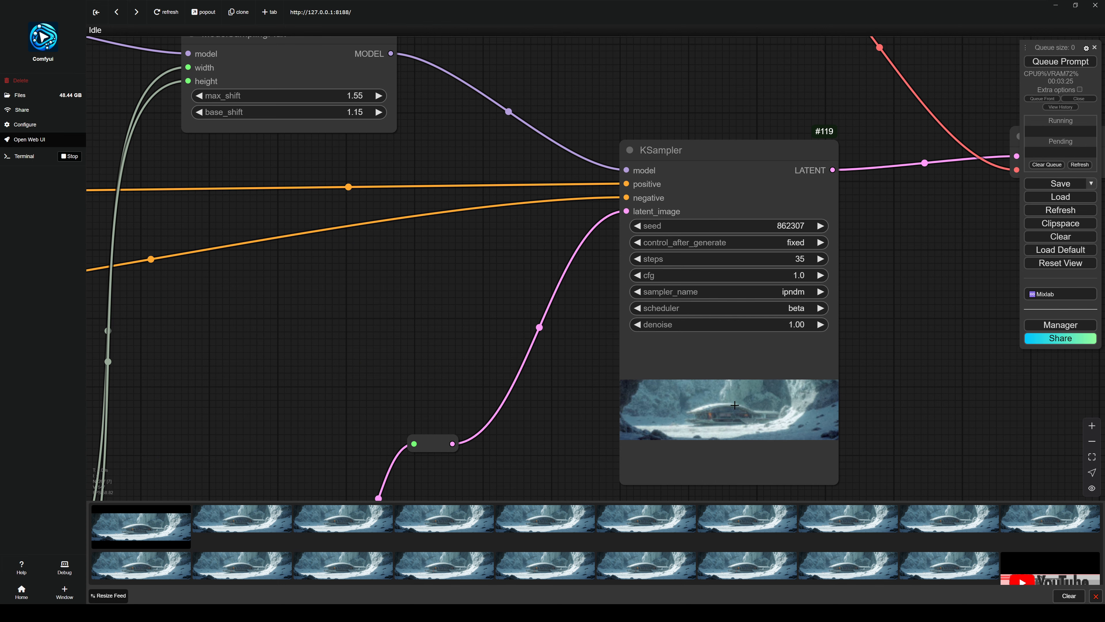
Inspect the image produced by the #244 cache workflow in output node #118 against the neighbouring one in #651.
{"action": "left_click_drag", "start_coordinate": [1024, 462], "coordinate": [496, 395]}
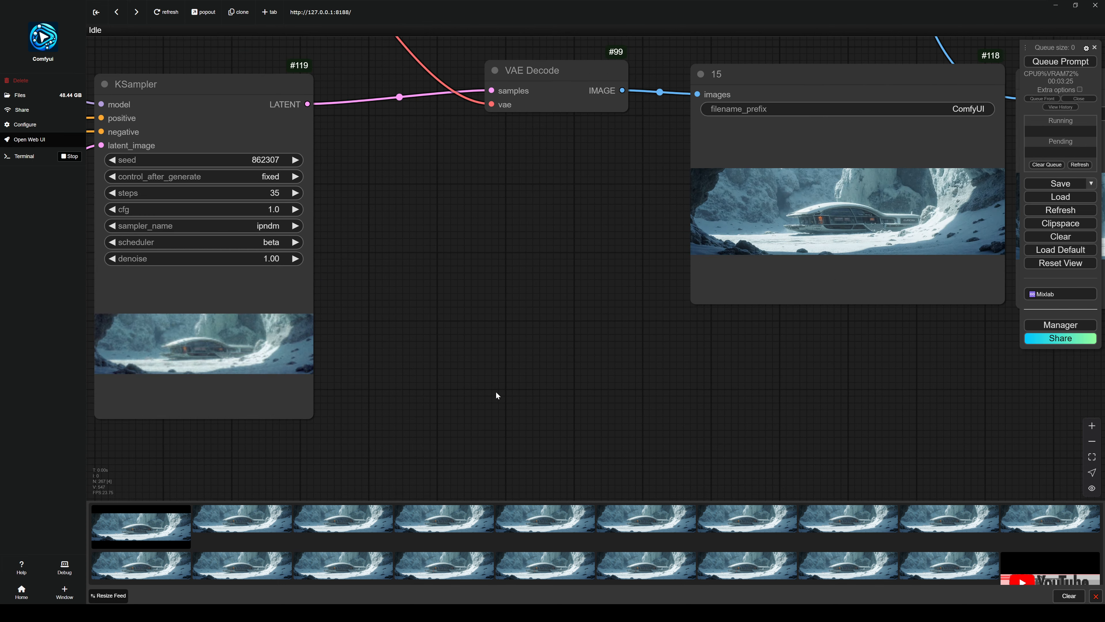
{"action": "scroll", "coordinate": [898, 222], "scroll_direction": "up", "scroll_amount": 3}
{"action": "scroll", "coordinate": [897, 222], "scroll_direction": "up", "scroll_amount": 3}
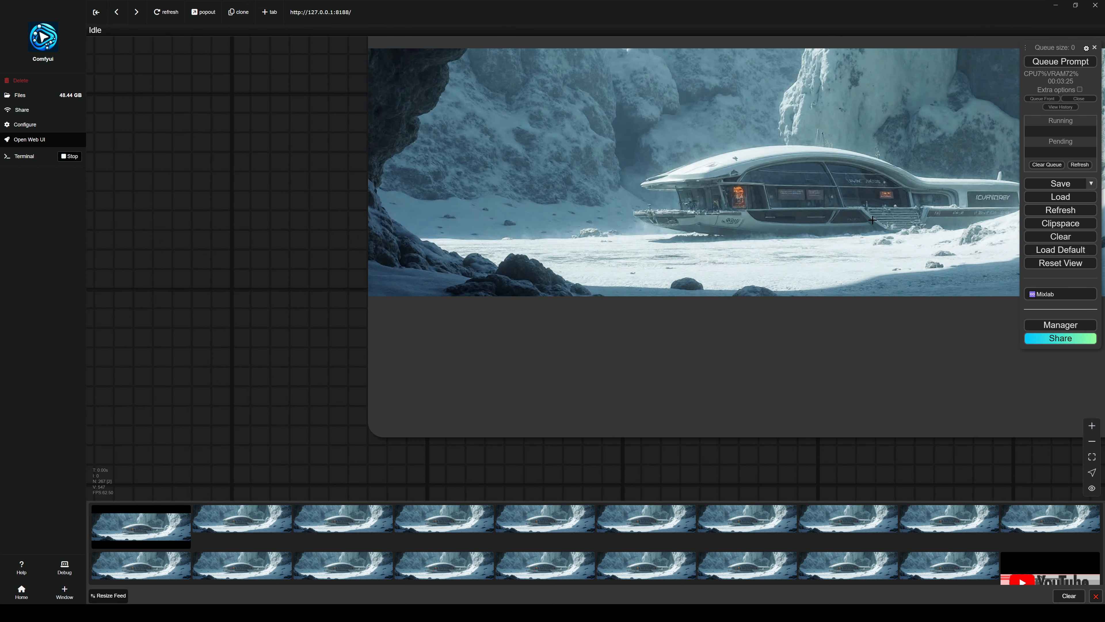
{"action": "scroll", "coordinate": [804, 217], "scroll_direction": "down", "scroll_amount": 5}
{"action": "left_click_drag", "start_coordinate": [957, 414], "coordinate": [587, 414]}
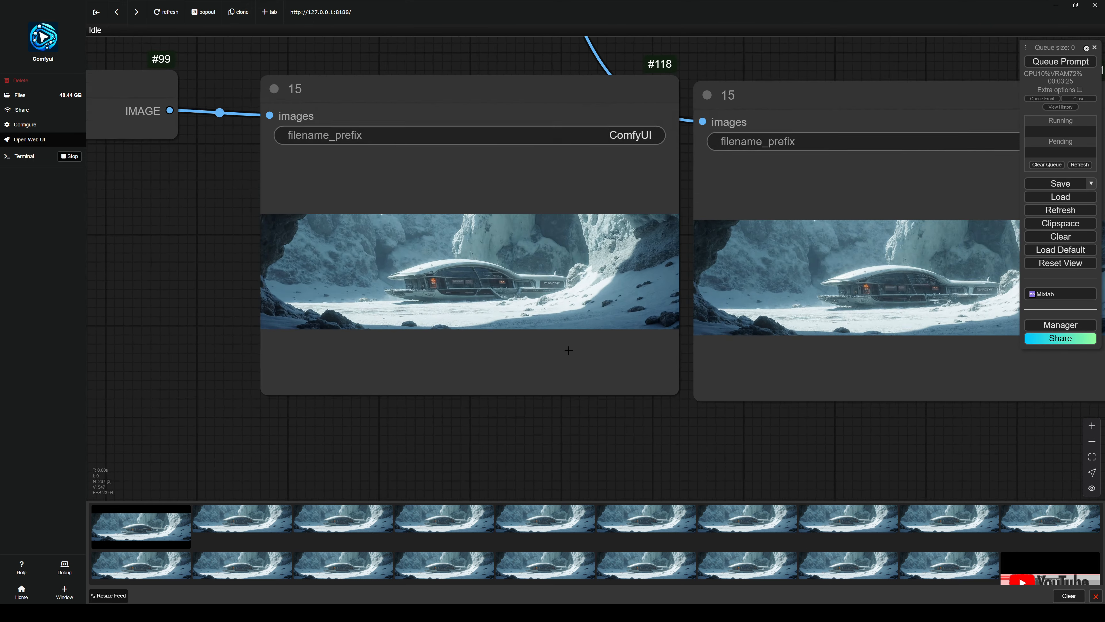
{"action": "scroll", "coordinate": [766, 278], "scroll_direction": "up", "scroll_amount": 5}
{"action": "scroll", "coordinate": [765, 278], "scroll_direction": "up", "scroll_amount": 2}
{"action": "scroll", "coordinate": [401, 313], "scroll_direction": "down", "scroll_amount": 4}
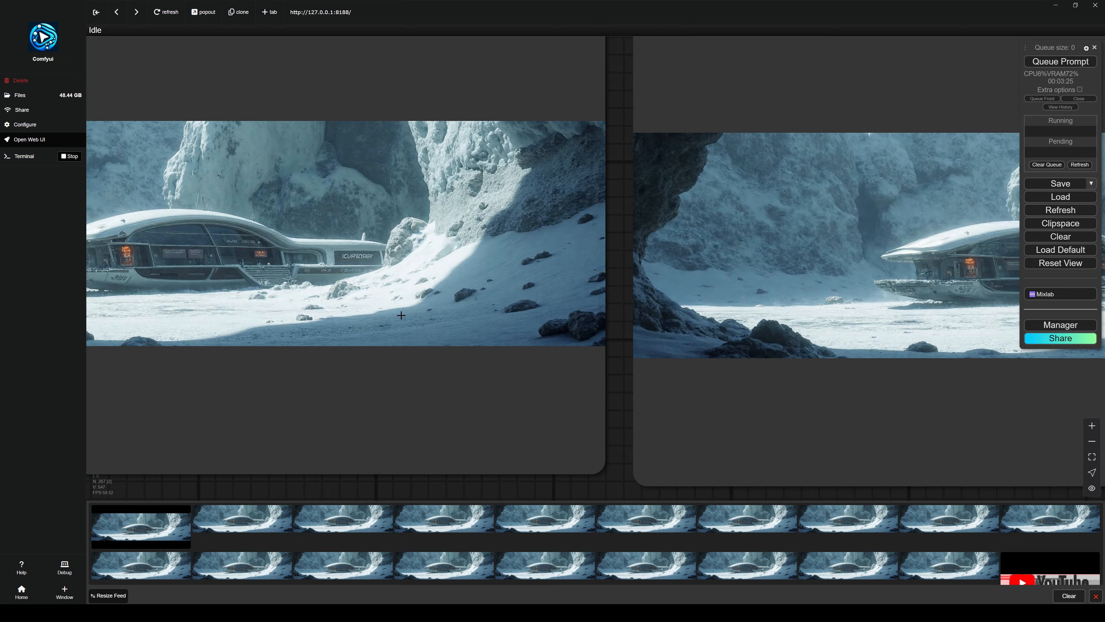
{"action": "scroll", "coordinate": [550, 122], "scroll_direction": "down", "scroll_amount": 5}
{"action": "scroll", "coordinate": [665, 130], "scroll_direction": "up", "scroll_amount": 1}
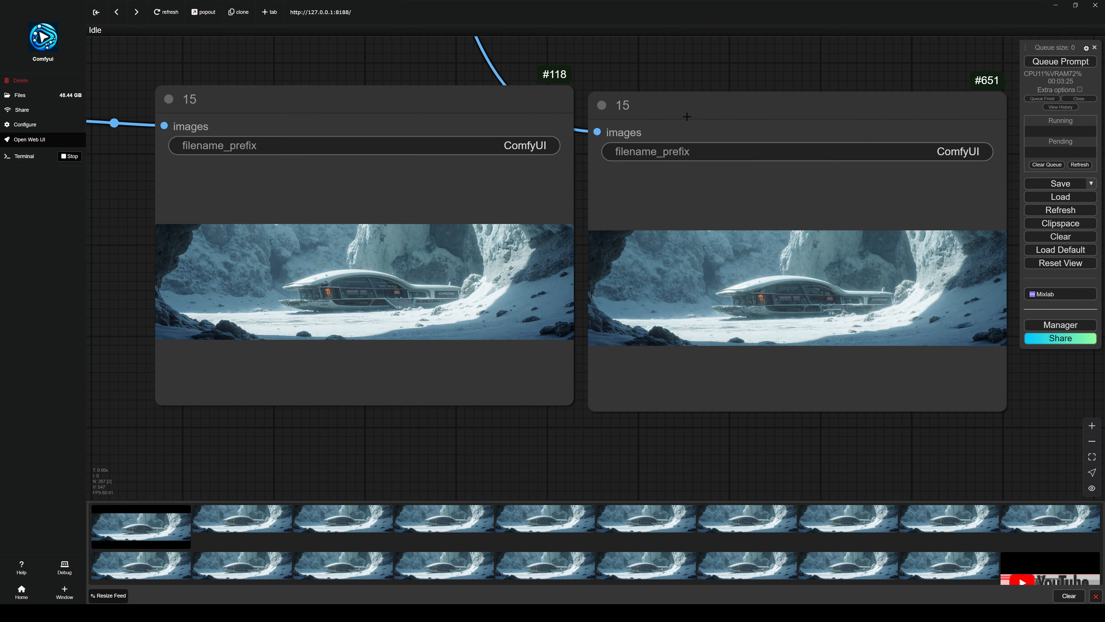
Move output node #651 so that it partly overlaps node #118, and compare the two outpost images closely.
{"action": "left_click_drag", "start_coordinate": [686, 113], "coordinate": [521, 108]}
{"action": "scroll", "coordinate": [349, 314], "scroll_direction": "up", "scroll_amount": 10}
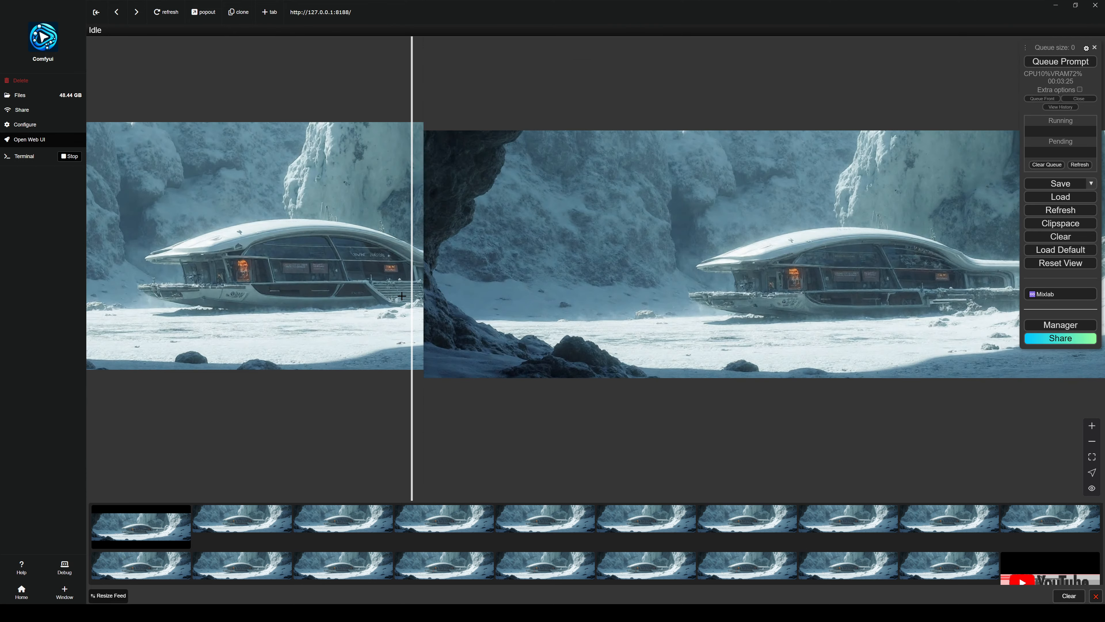
{"action": "scroll", "coordinate": [349, 314], "scroll_direction": "down", "scroll_amount": 5}
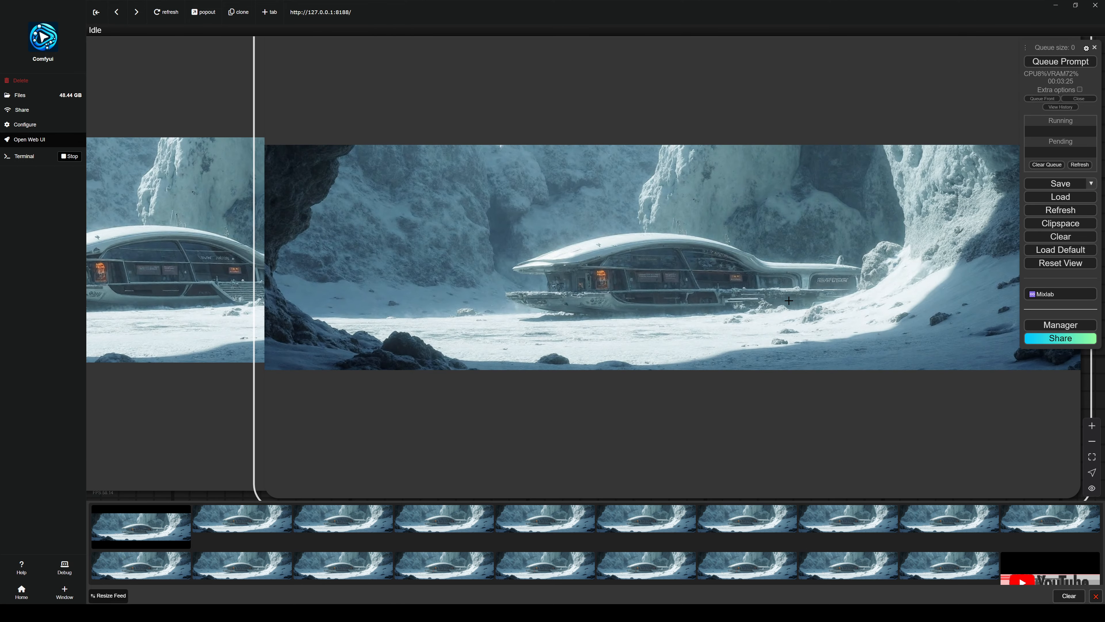
{"action": "scroll", "coordinate": [664, 310], "scroll_direction": "up", "scroll_amount": 5}
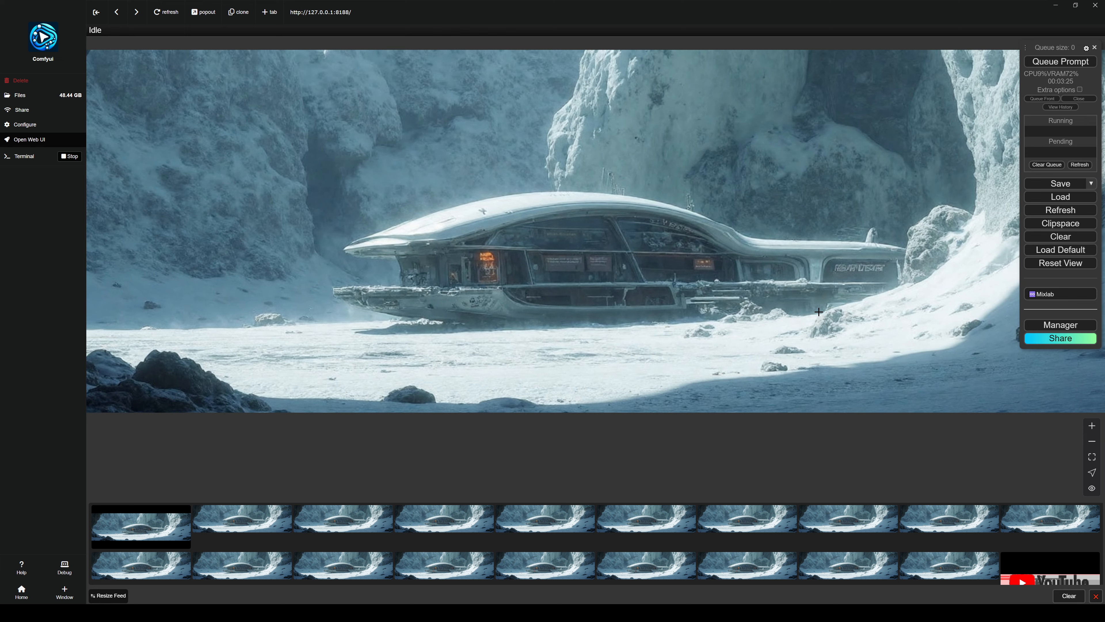
{"action": "scroll", "coordinate": [408, 299], "scroll_direction": "down", "scroll_amount": 3}
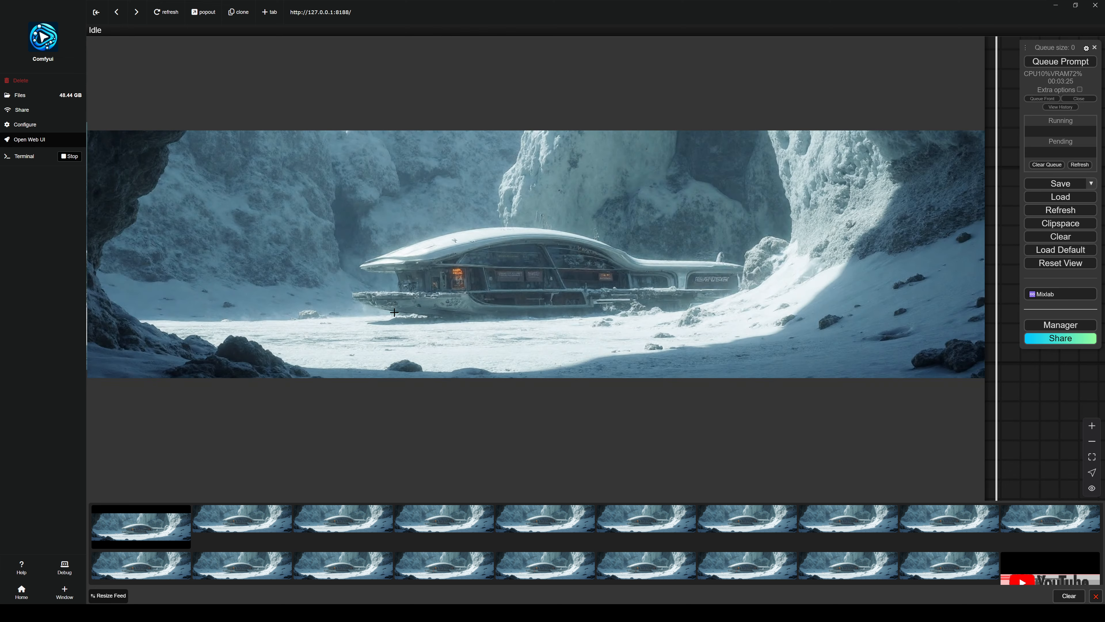
{"action": "scroll", "coordinate": [648, 222], "scroll_direction": "up", "scroll_amount": 6}
{"action": "scroll", "coordinate": [648, 223], "scroll_direction": "down", "scroll_amount": 3}
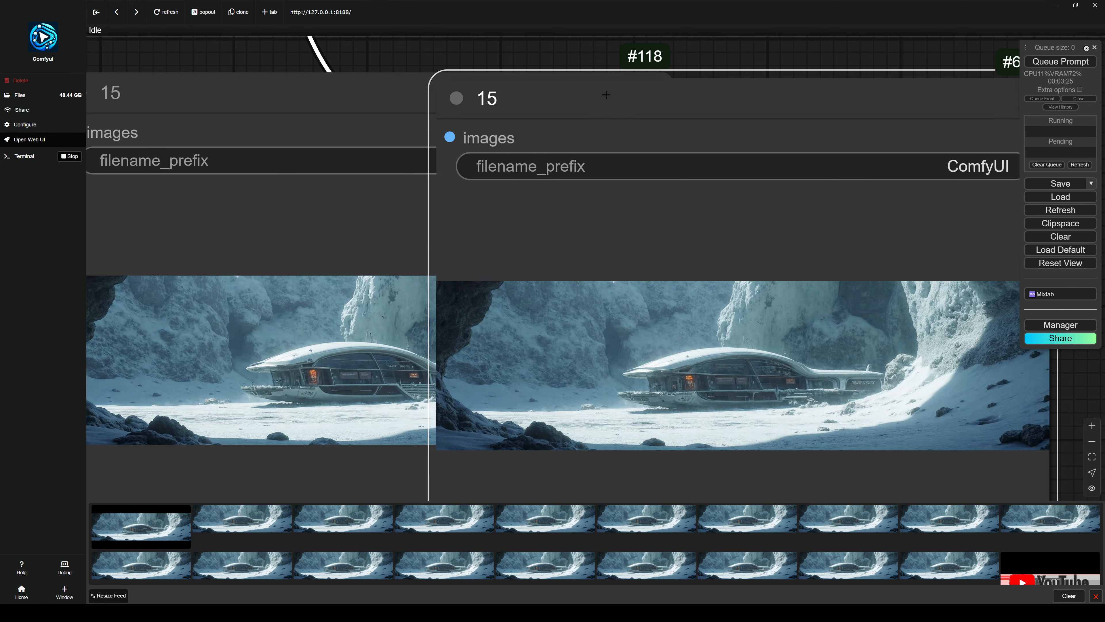
Move output node #651 back away from node #118 to uncover most of its image, and inspect that image's details.
{"action": "left_click_drag", "start_coordinate": [548, 92], "coordinate": [739, 85]}
{"action": "scroll", "coordinate": [603, 354], "scroll_direction": "up", "scroll_amount": 8}
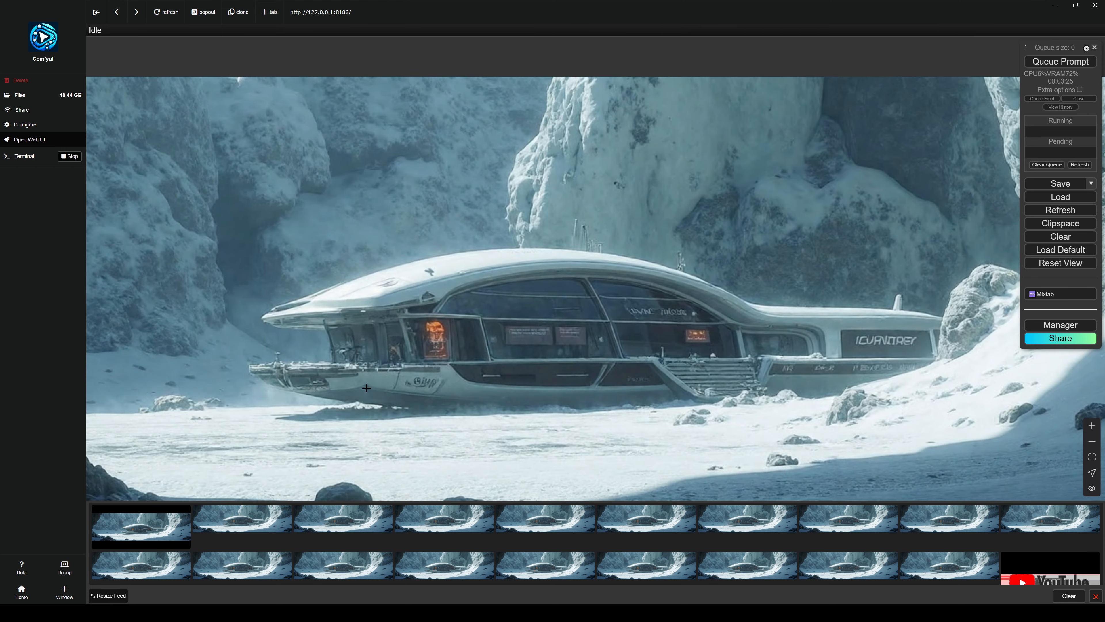
{"action": "scroll", "coordinate": [464, 394], "scroll_direction": "down", "scroll_amount": 6}
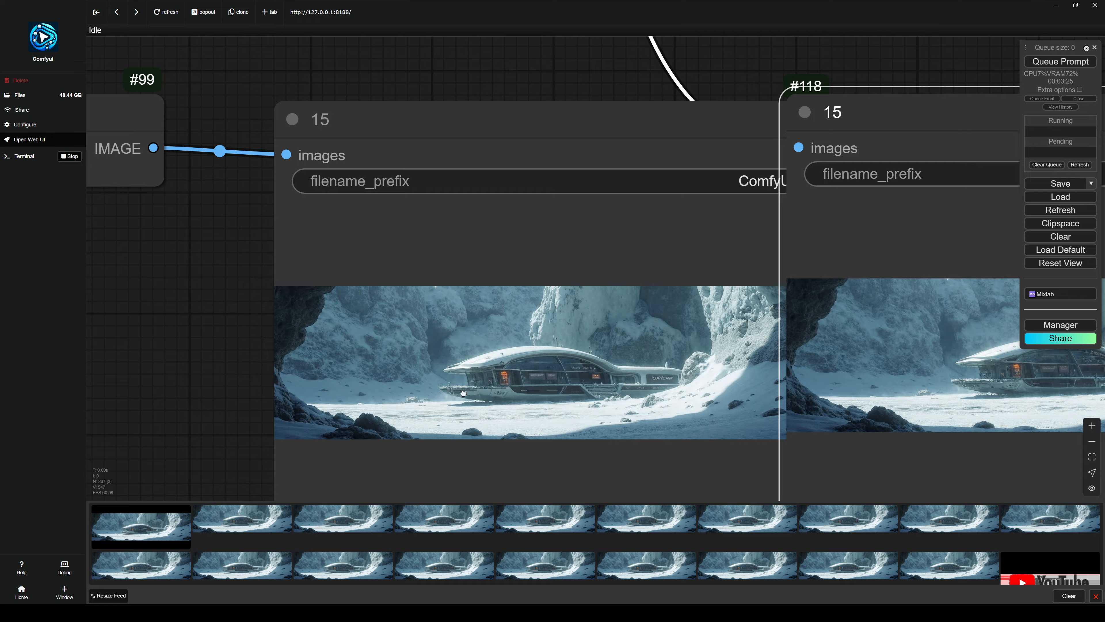
Compare the outpost images in output nodes #651 and #118 at close range, checking the structure and its lettering.
{"action": "left_click_drag", "start_coordinate": [464, 394], "coordinate": [61, 298]}
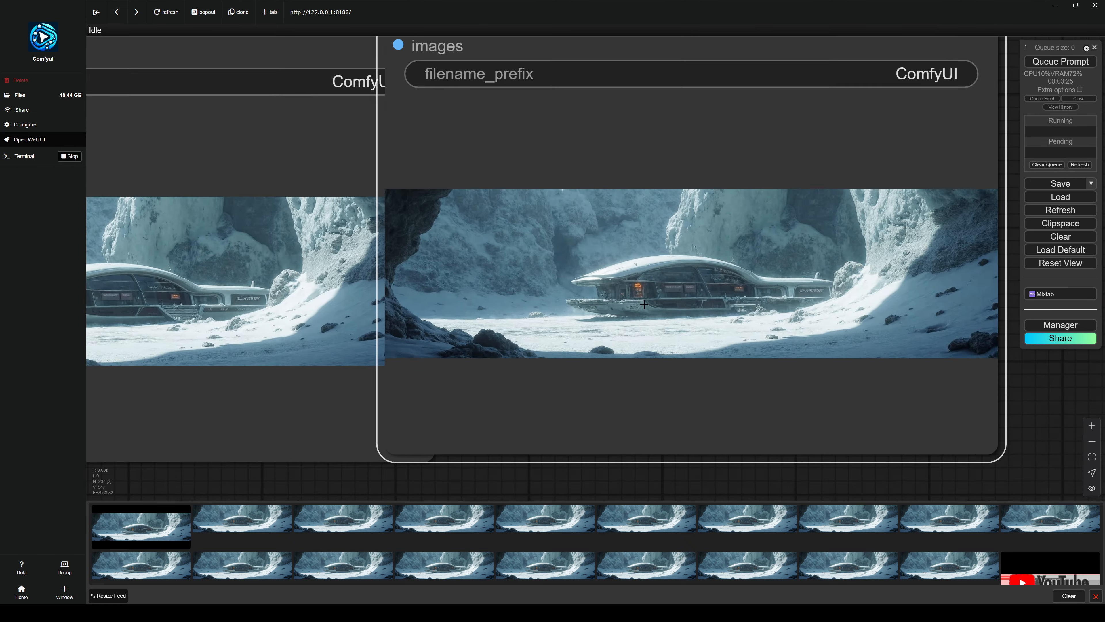
{"action": "scroll", "coordinate": [592, 331], "scroll_direction": "up", "scroll_amount": 5}
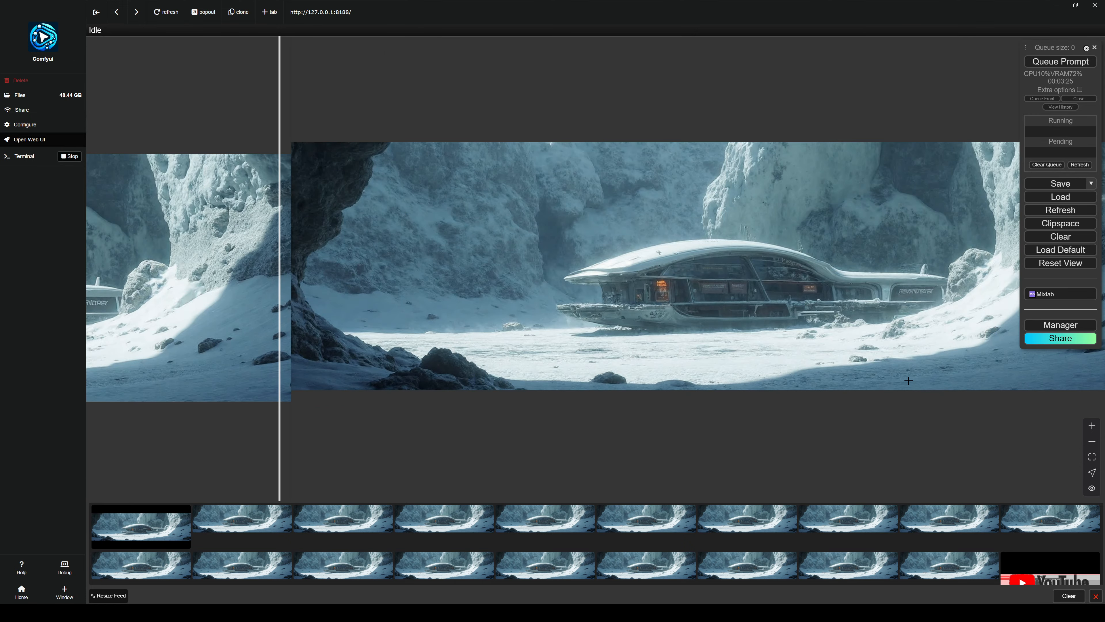
{"action": "scroll", "coordinate": [609, 262], "scroll_direction": "up", "scroll_amount": 3}
{"action": "scroll", "coordinate": [697, 296], "scroll_direction": "down", "scroll_amount": 3}
{"action": "scroll", "coordinate": [831, 336], "scroll_direction": "up", "scroll_amount": 3}
{"action": "scroll", "coordinate": [830, 335], "scroll_direction": "down", "scroll_amount": 3}
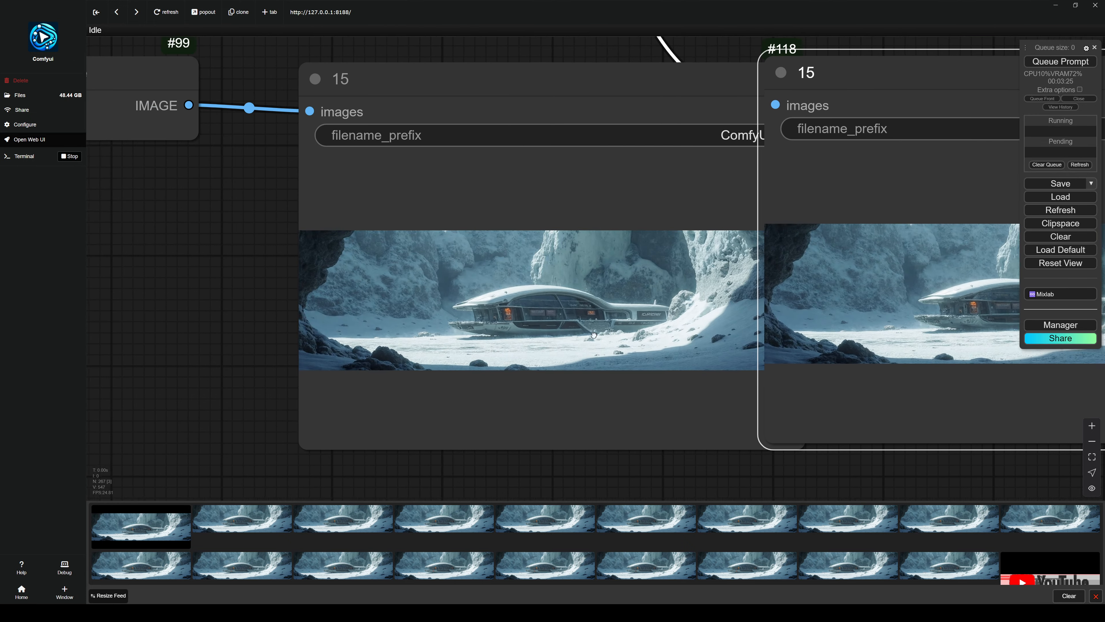
{"action": "scroll", "coordinate": [452, 352], "scroll_direction": "up", "scroll_amount": 5}
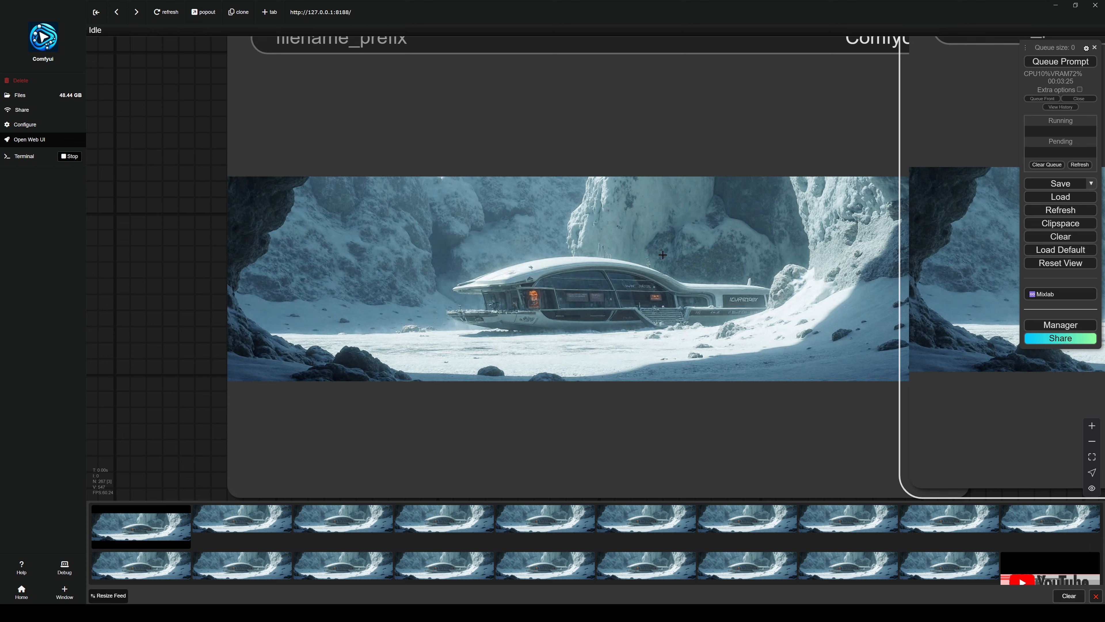
{"action": "scroll", "coordinate": [490, 292], "scroll_direction": "down", "scroll_amount": 15}
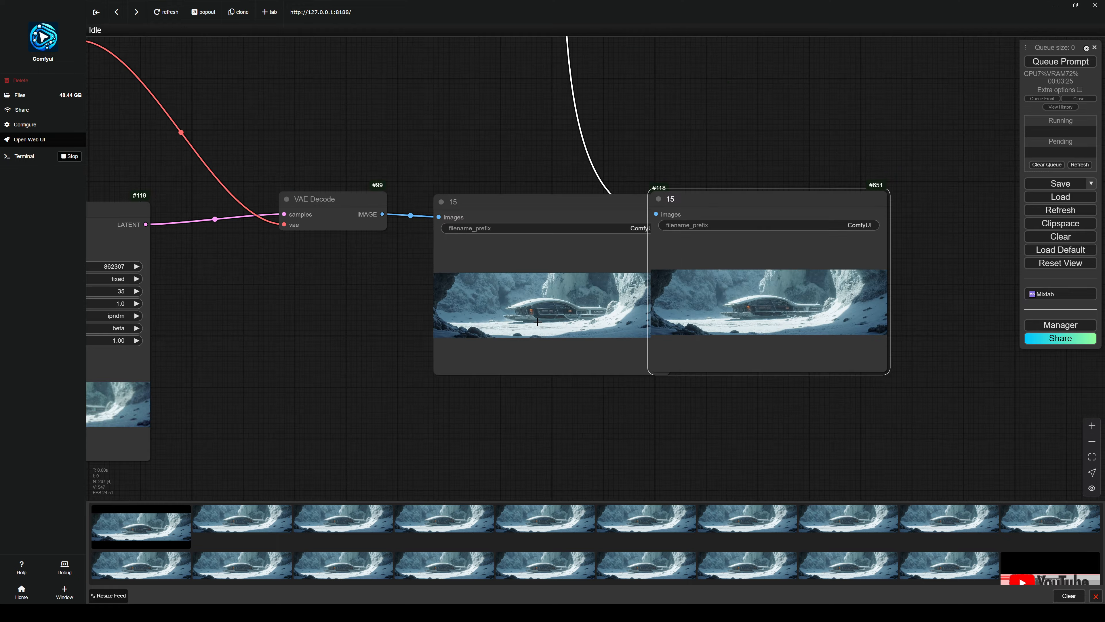
Trace how the model, clip, vae and FluxGuidance #255 connections feed ToBasicPipe #249 and the mask detailing workflow.
{"action": "left_click_drag", "start_coordinate": [443, 426], "coordinate": [726, 291]}
{"action": "scroll", "coordinate": [726, 291], "scroll_direction": "down", "scroll_amount": 4}
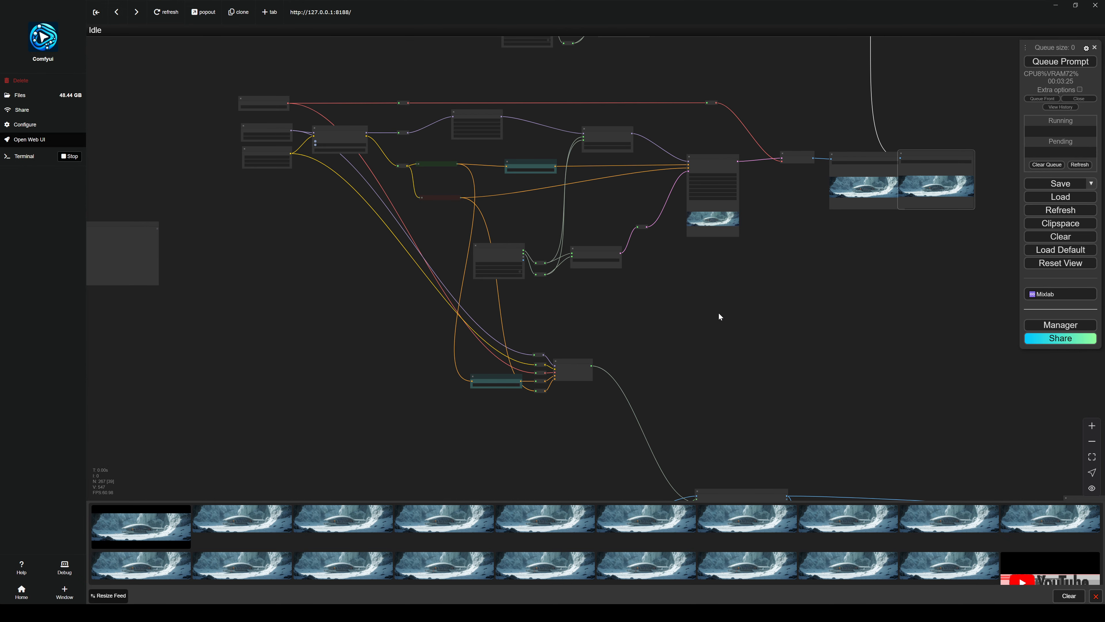
{"action": "left_click_drag", "start_coordinate": [678, 400], "coordinate": [508, 216]}
{"action": "scroll", "coordinate": [383, 377], "scroll_direction": "up", "scroll_amount": 9}
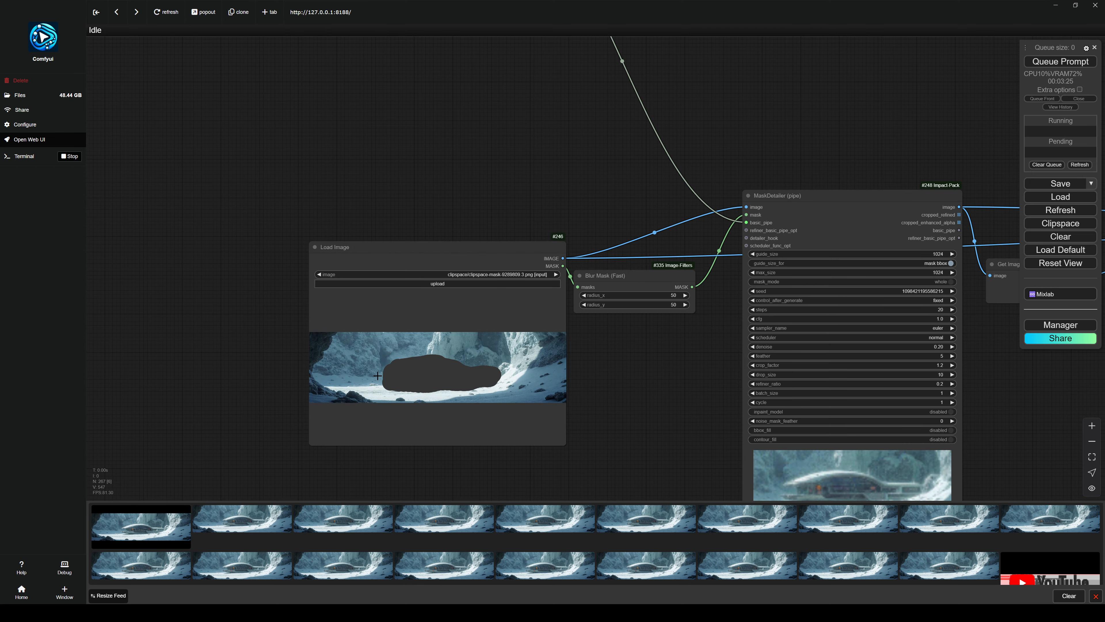
{"action": "scroll", "coordinate": [528, 401], "scroll_direction": "down", "scroll_amount": 3}
{"action": "left_click_drag", "start_coordinate": [510, 39], "coordinate": [502, 158]}
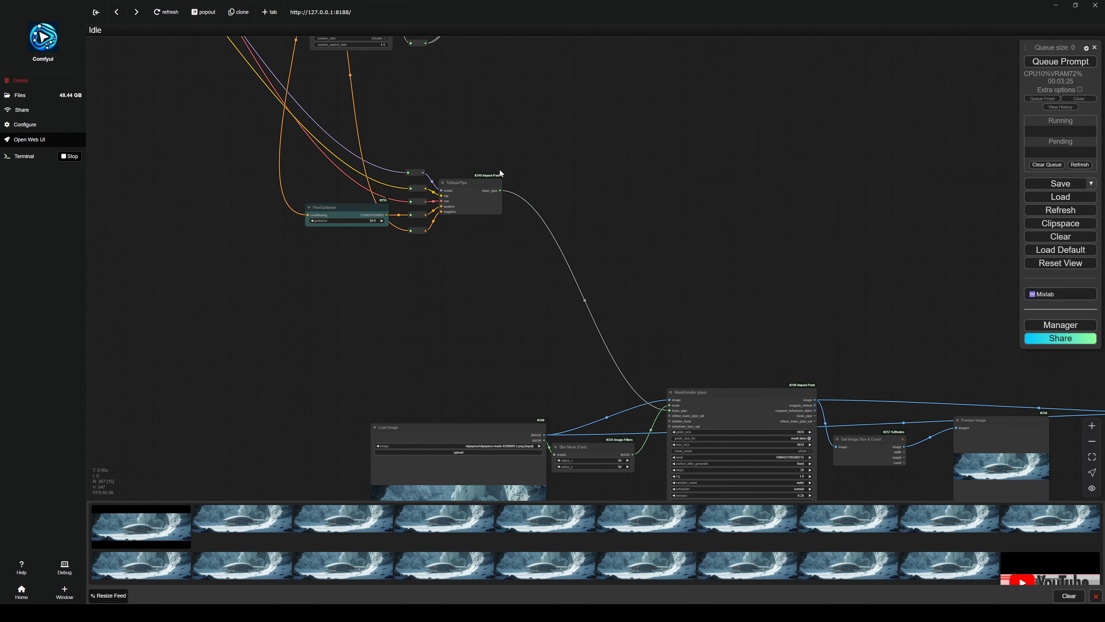
{"action": "scroll", "coordinate": [502, 158], "scroll_direction": "up", "scroll_amount": 5}
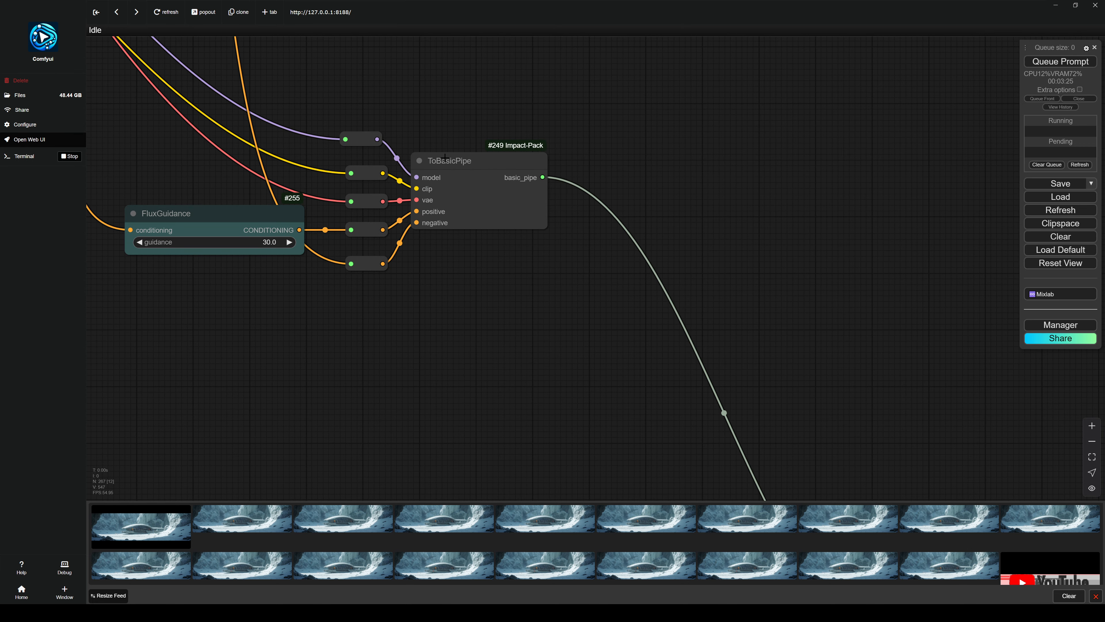
{"action": "scroll", "coordinate": [347, 230], "scroll_direction": "down", "scroll_amount": 4}
{"action": "left_click_drag", "start_coordinate": [393, 271], "coordinate": [696, 469]}
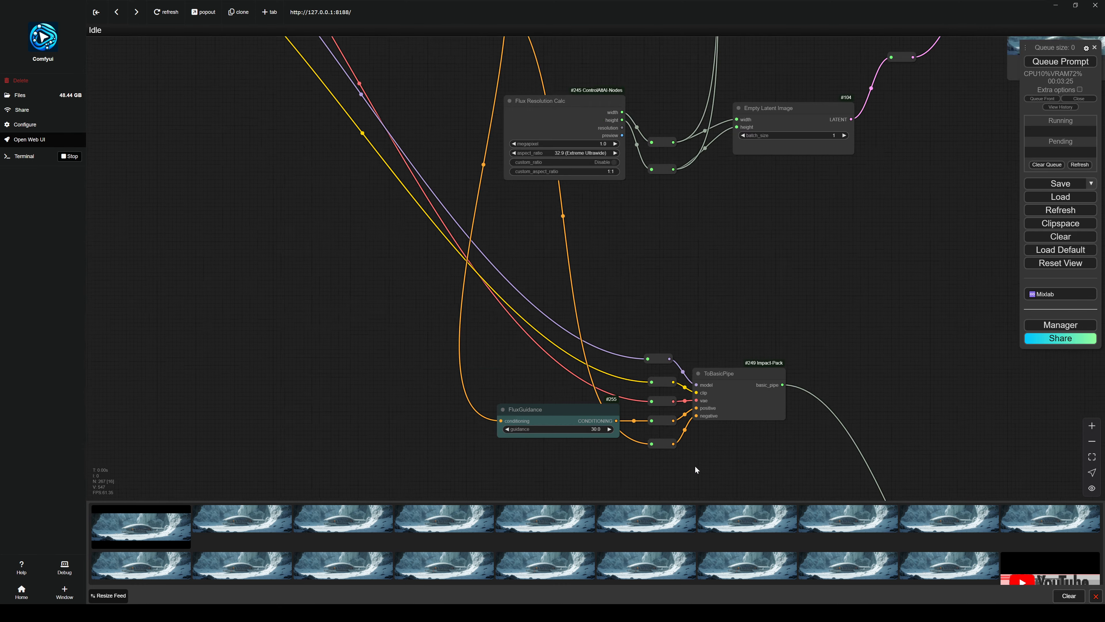
{"action": "scroll", "coordinate": [622, 422], "scroll_direction": "down", "scroll_amount": 4}
{"action": "left_click_drag", "start_coordinate": [230, 39], "coordinate": [288, 103]}
{"action": "left_click_drag", "start_coordinate": [729, 418], "coordinate": [528, 292]}
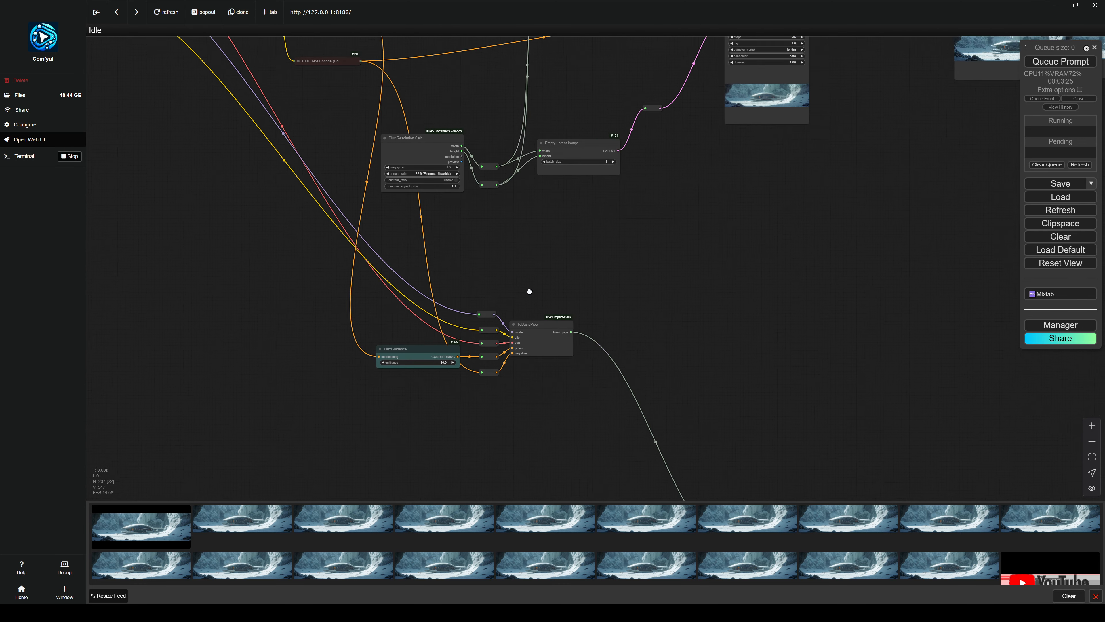
Examine the masked outpost in Load Image #246 and its path through Blur Mask (Fast) #335 into MaskDetailer #248.
{"action": "scroll", "coordinate": [622, 360], "scroll_direction": "up", "scroll_amount": 4}
{"action": "left_click_drag", "start_coordinate": [675, 468], "coordinate": [410, 123]}
{"action": "scroll", "coordinate": [429, 270], "scroll_direction": "up", "scroll_amount": 4}
{"action": "left_click_drag", "start_coordinate": [693, 191], "coordinate": [392, 102]}
{"action": "scroll", "coordinate": [310, 101], "scroll_direction": "up", "scroll_amount": 4}
{"action": "scroll", "coordinate": [316, 111], "scroll_direction": "down", "scroll_amount": 4}
{"action": "scroll", "coordinate": [315, 111], "scroll_direction": "down", "scroll_amount": 4}
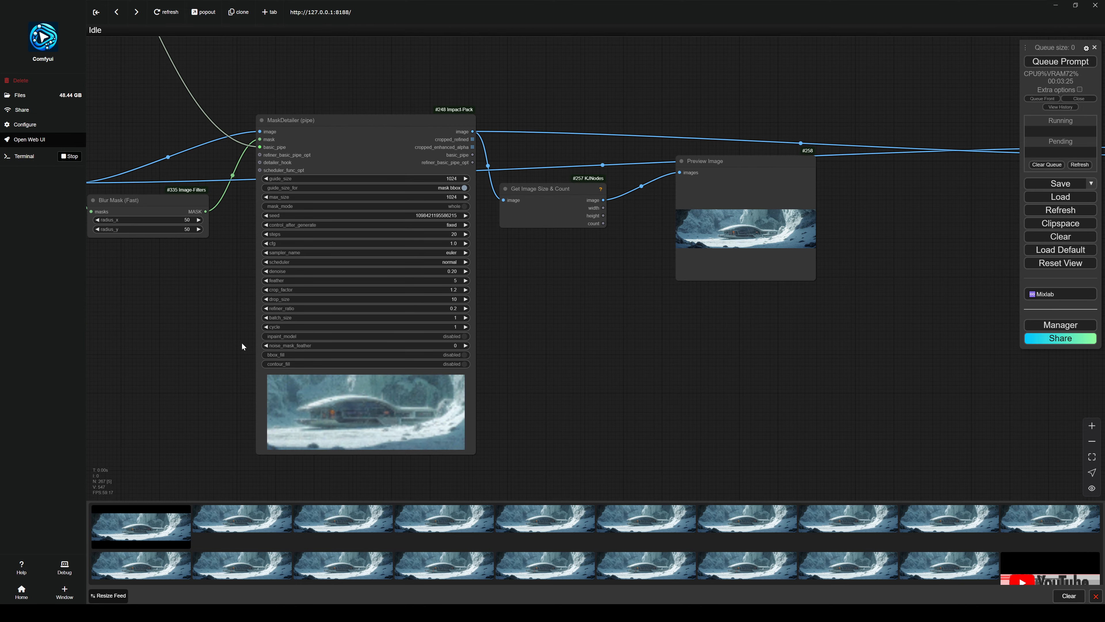
{"action": "left_click_drag", "start_coordinate": [228, 365], "coordinate": [631, 345]}
{"action": "scroll", "coordinate": [609, 327], "scroll_direction": "up", "scroll_amount": 4}
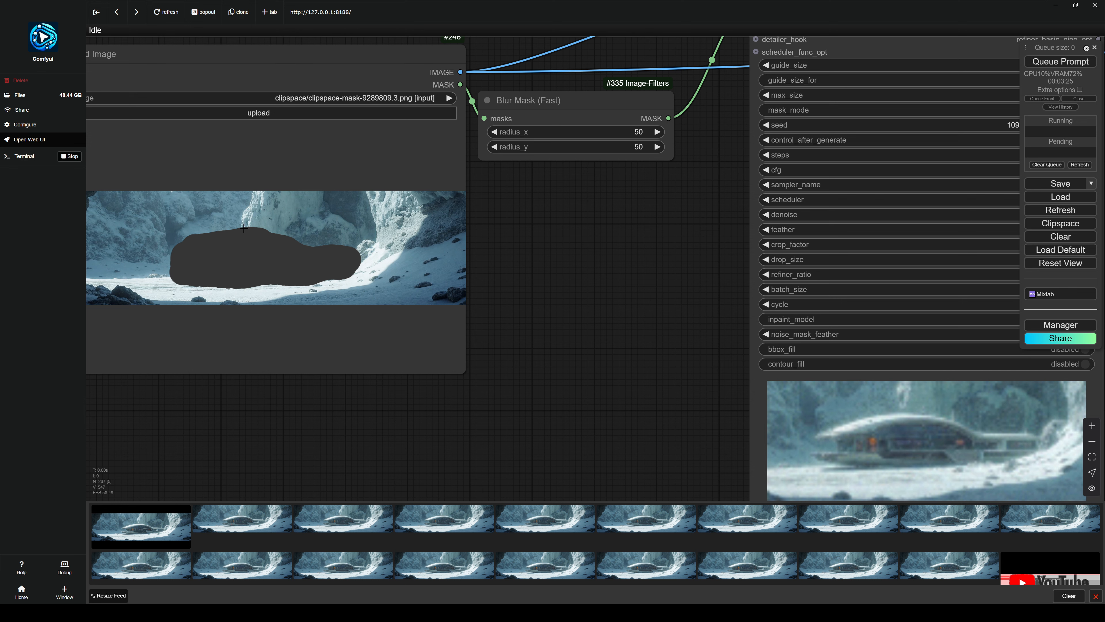
{"action": "scroll", "coordinate": [242, 227], "scroll_direction": "down", "scroll_amount": 4}
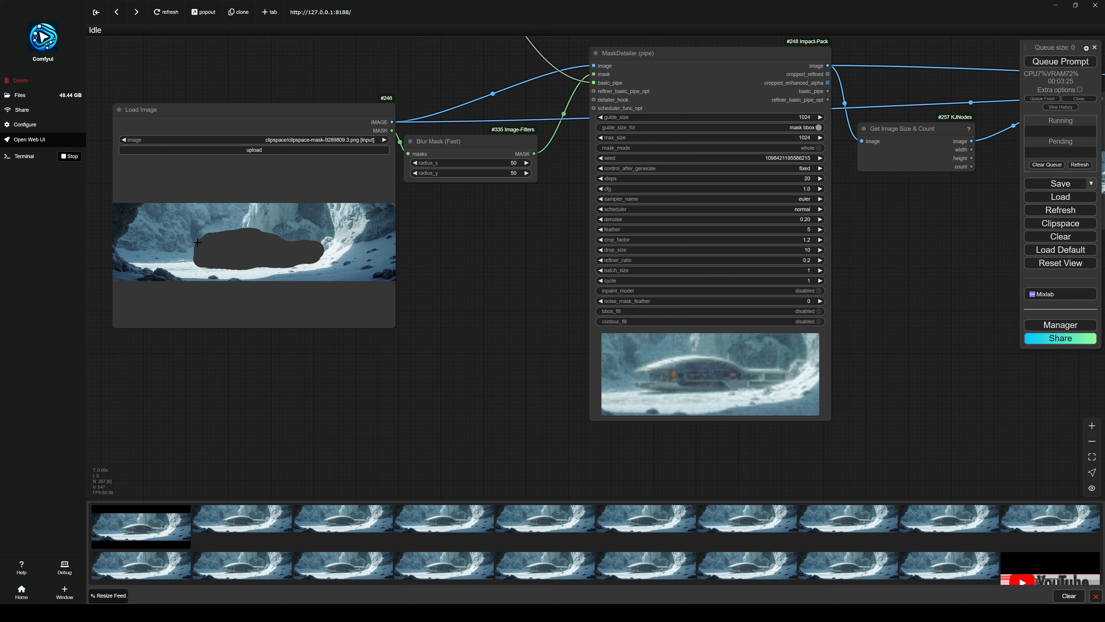
{"action": "scroll", "coordinate": [810, 140], "scroll_direction": "up", "scroll_amount": 2}
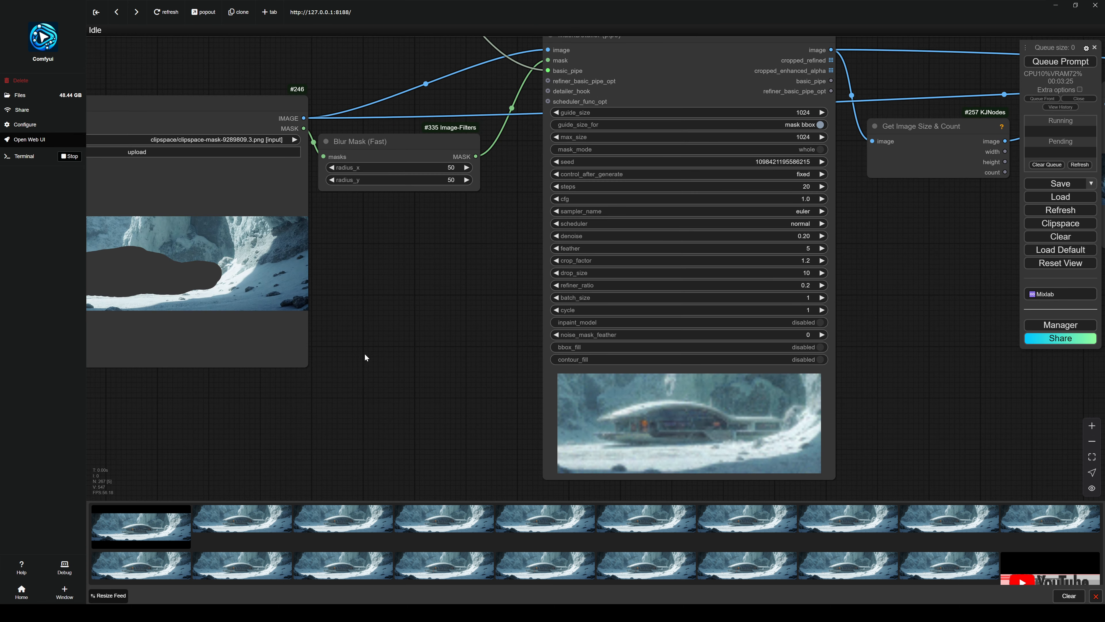
{"action": "scroll", "coordinate": [366, 355], "scroll_direction": "down", "scroll_amount": 2}
{"action": "left_click_drag", "start_coordinate": [199, 306], "coordinate": [327, 275]}
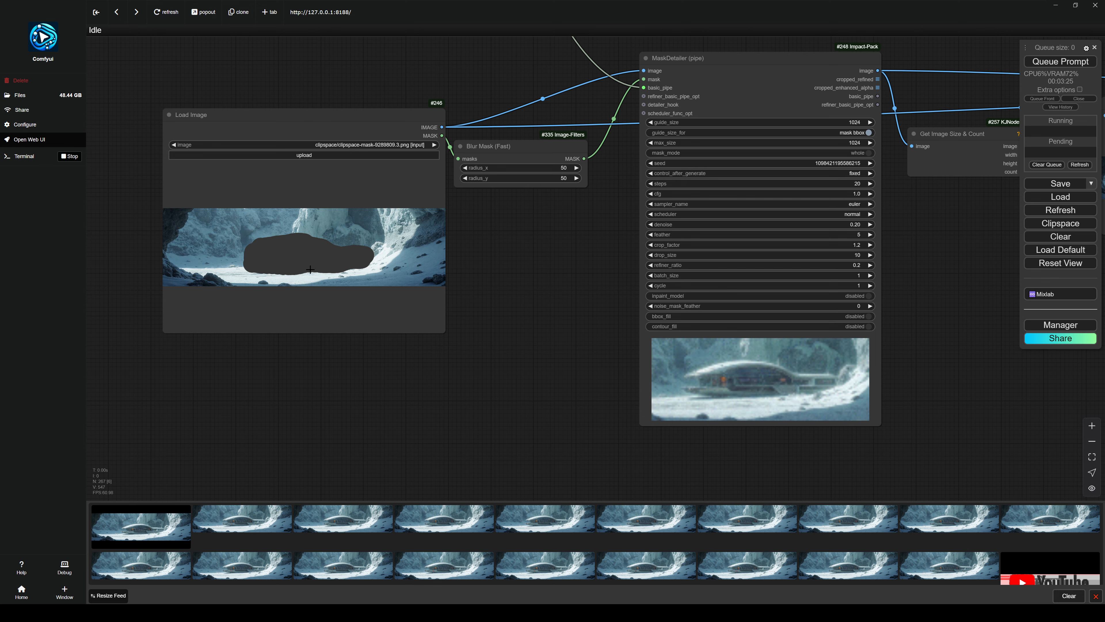
{"action": "left_click_drag", "start_coordinate": [838, 245], "coordinate": [661, 279]}
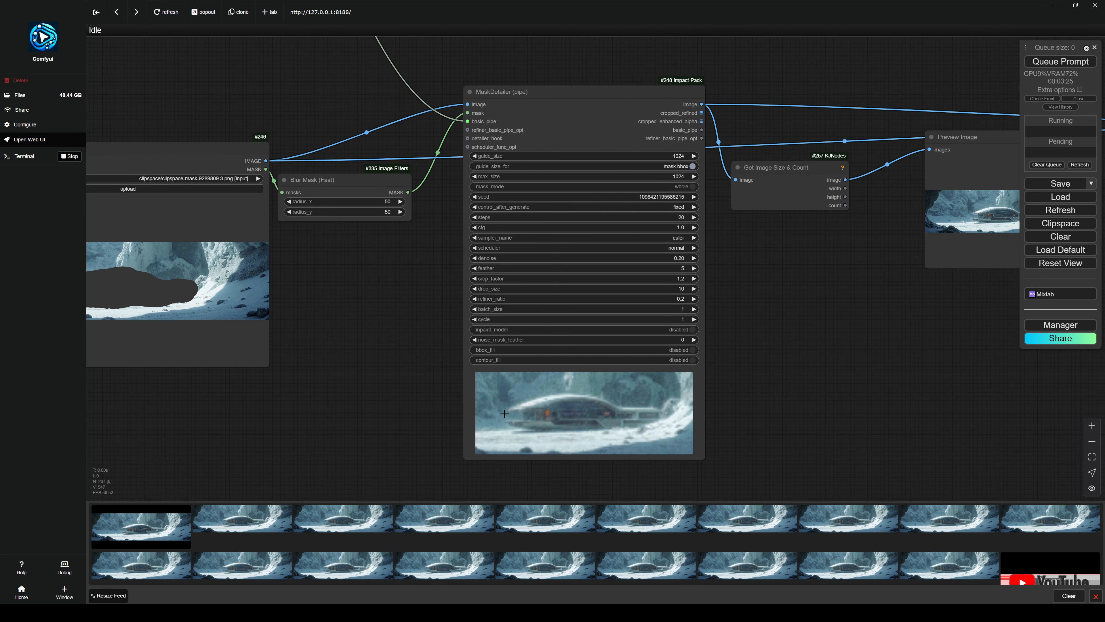
Check the detailed image in Preview Image #258 and review the sampling and crop settings of MaskDetailer #248.
{"action": "left_click_drag", "start_coordinate": [870, 288], "coordinate": [447, 380]}
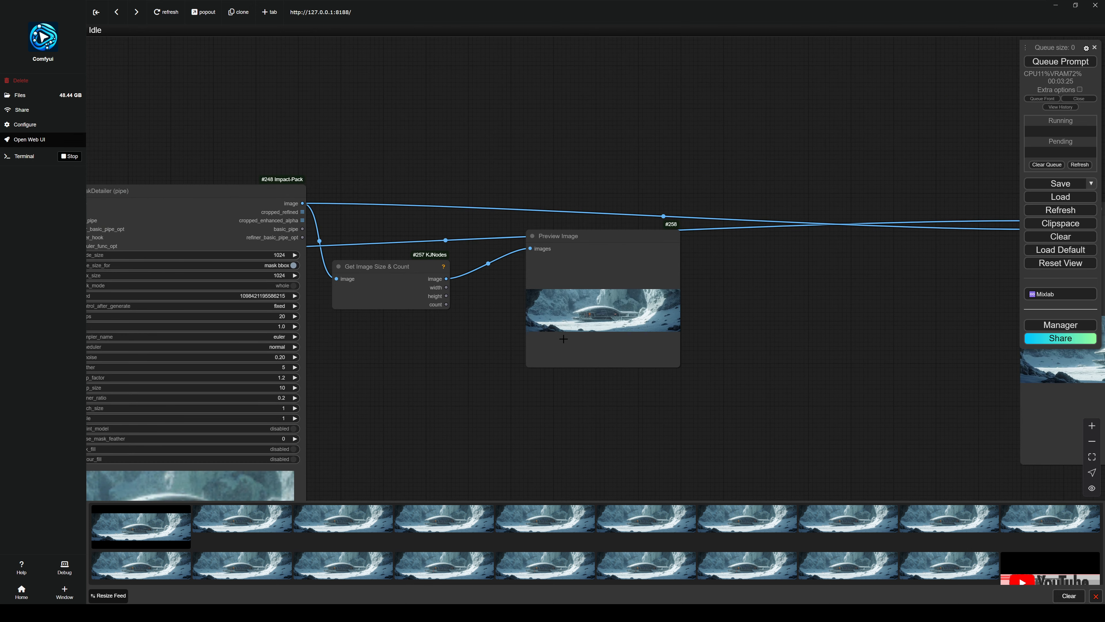
{"action": "scroll", "coordinate": [563, 339], "scroll_direction": "up", "scroll_amount": 4}
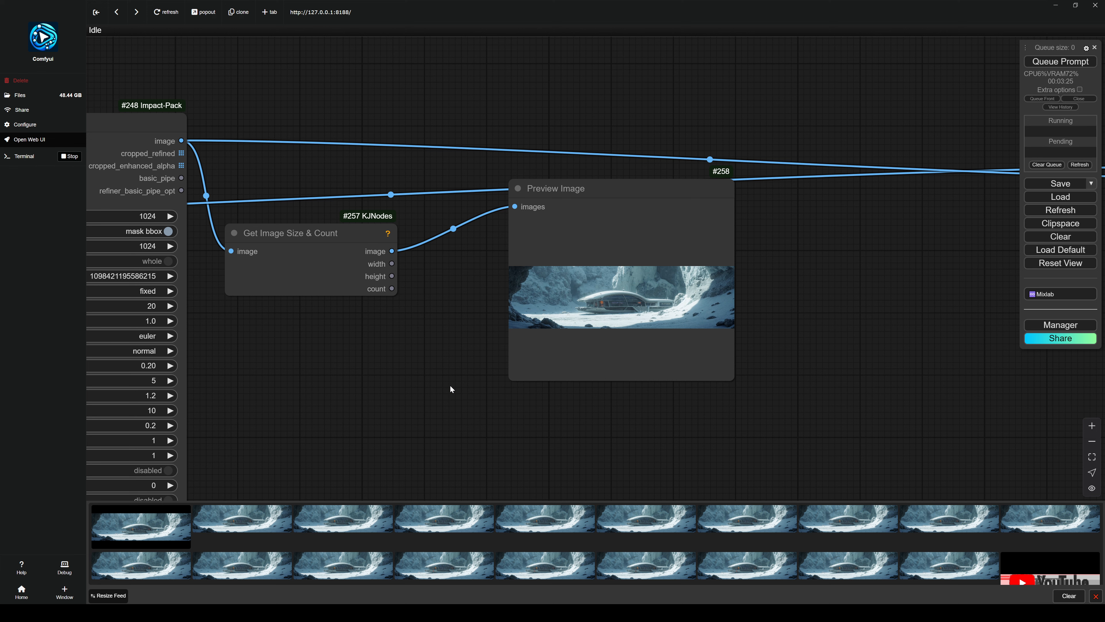
{"action": "scroll", "coordinate": [450, 384], "scroll_direction": "down", "scroll_amount": 4}
{"action": "left_click_drag", "start_coordinate": [452, 386], "coordinate": [719, 268]}
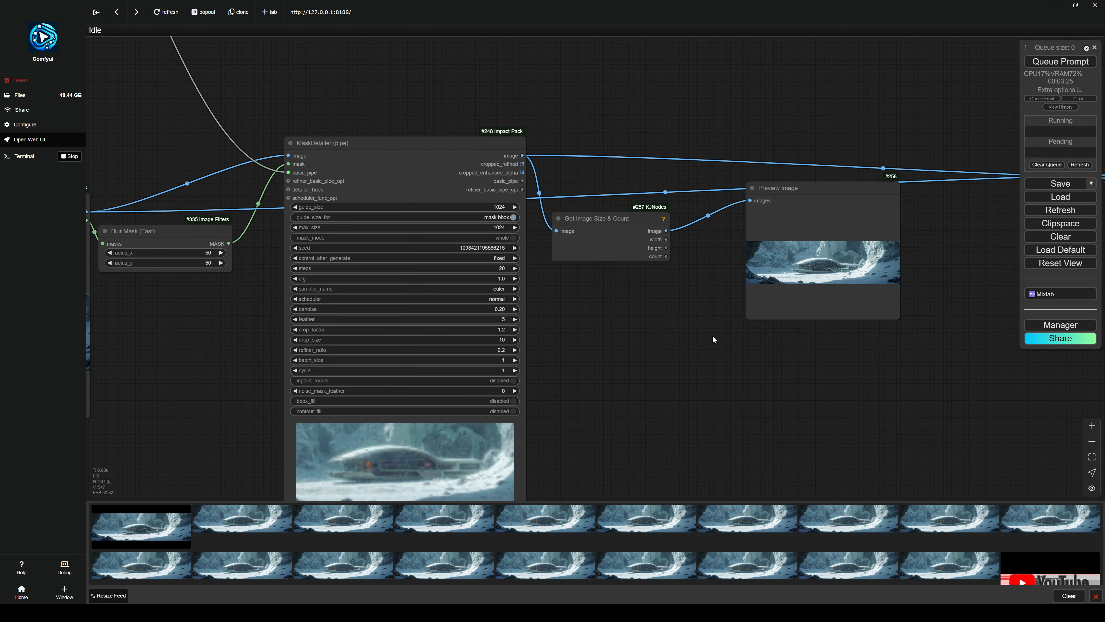
{"action": "scroll", "coordinate": [676, 312], "scroll_direction": "up", "scroll_amount": 2}
{"action": "scroll", "coordinate": [549, 304], "scroll_direction": "up", "scroll_amount": 2}
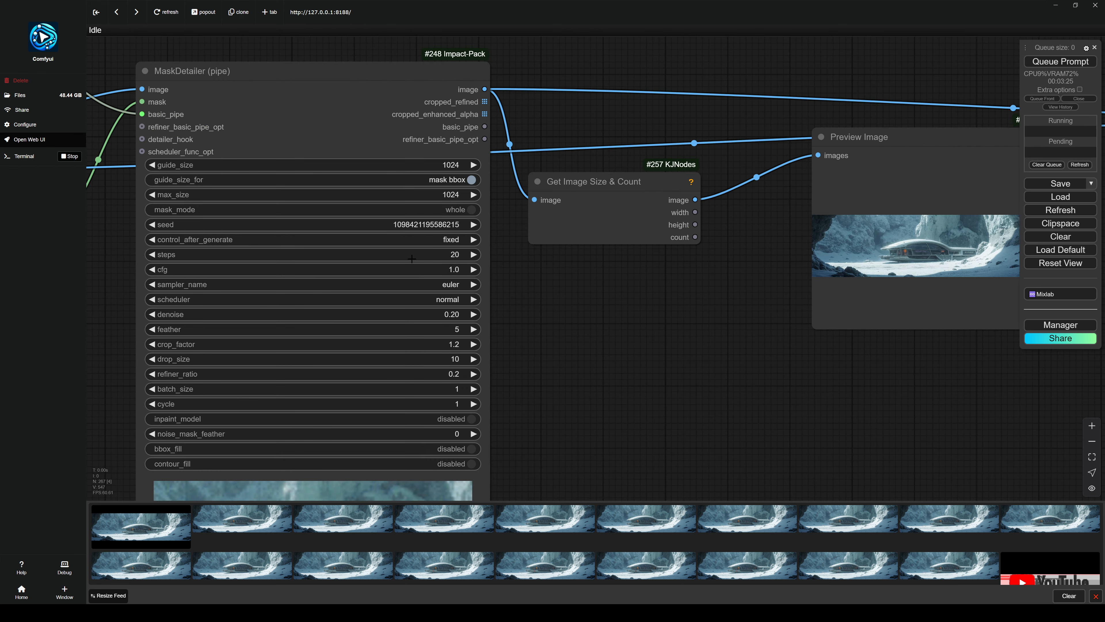
{"action": "scroll", "coordinate": [445, 263], "scroll_direction": "up", "scroll_amount": 2}
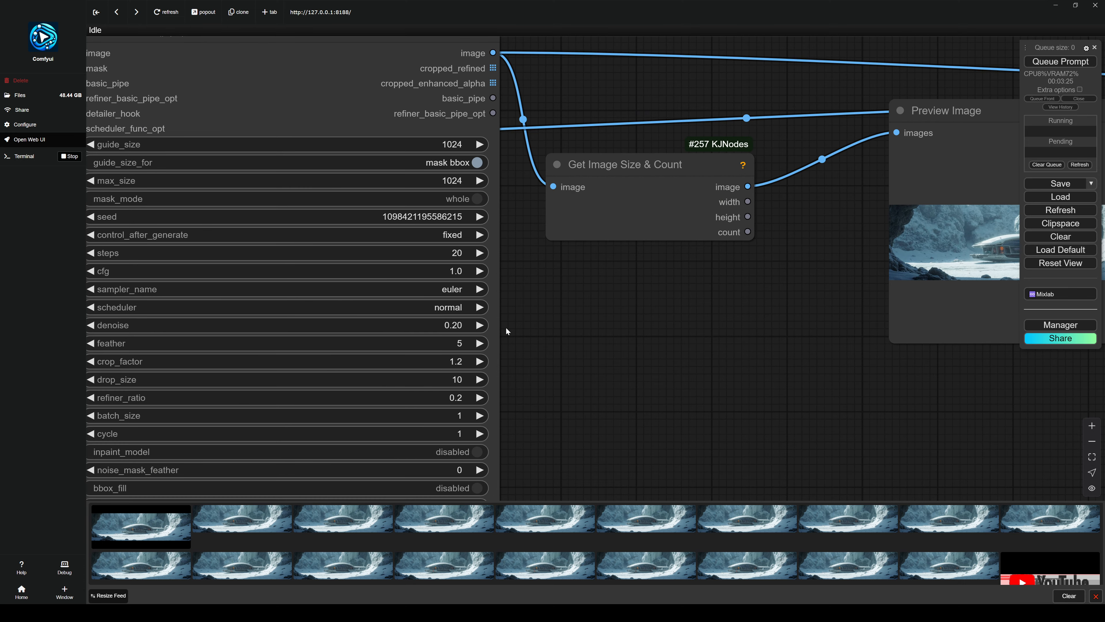
{"action": "left_click_drag", "start_coordinate": [593, 353], "coordinate": [710, 353]}
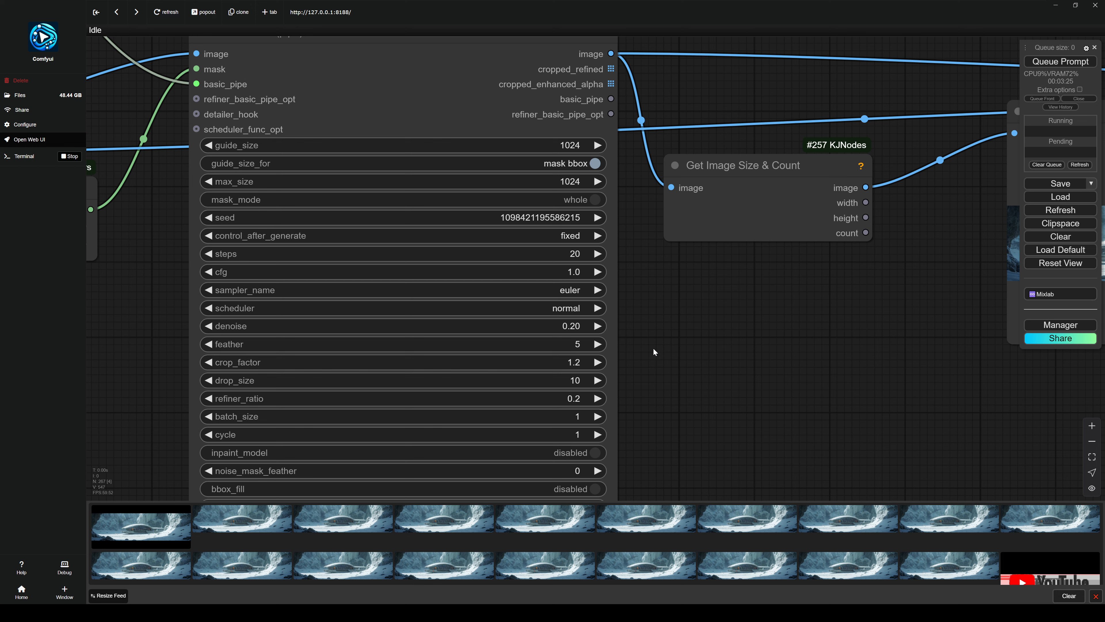
Inspect the outpost's details before and after mask detailing in Image Comparer #256.
{"action": "left_click_drag", "start_coordinate": [922, 440], "coordinate": [99, 299]}
{"action": "scroll", "coordinate": [99, 299], "scroll_direction": "up", "scroll_amount": 15}
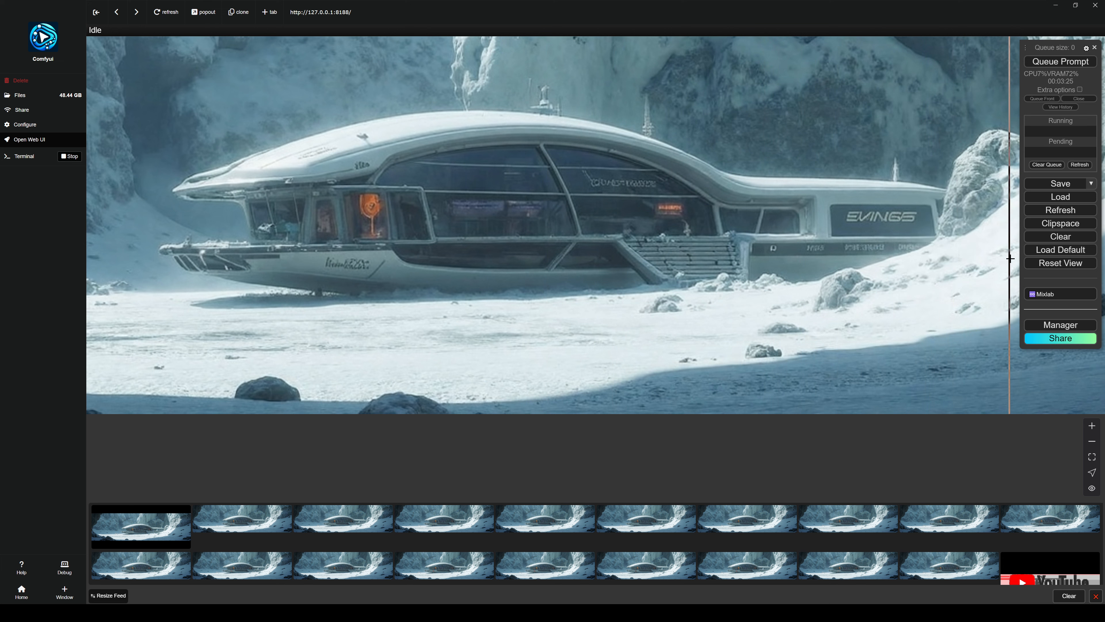
{"action": "scroll", "coordinate": [944, 256], "scroll_direction": "down", "scroll_amount": 3}
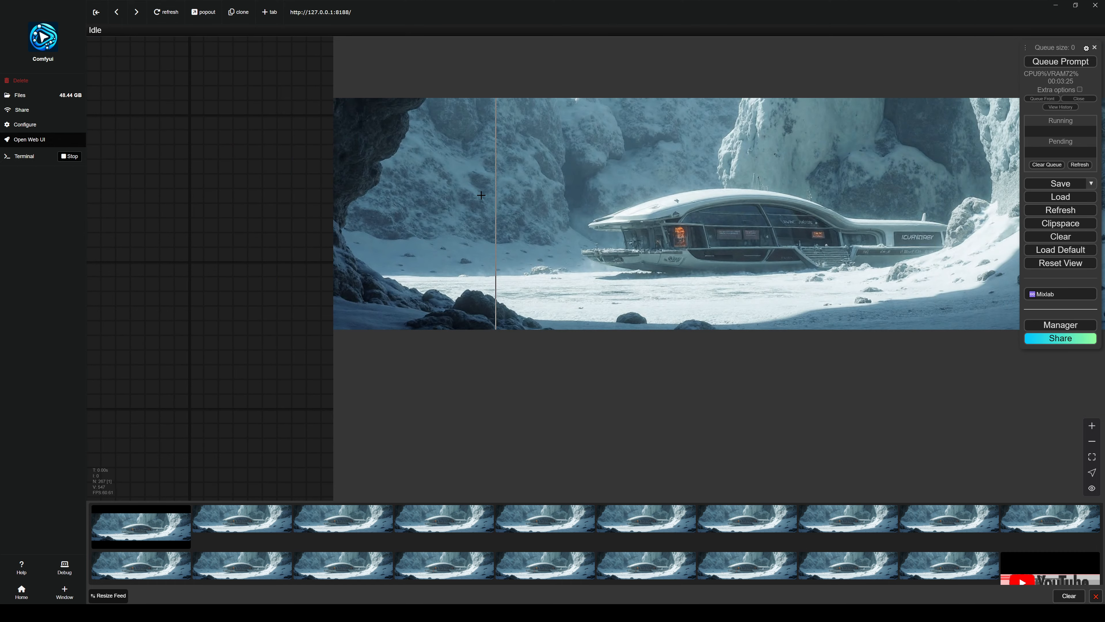
{"action": "scroll", "coordinate": [765, 300], "scroll_direction": "down", "scroll_amount": 1}
{"action": "scroll", "coordinate": [765, 301], "scroll_direction": "down", "scroll_amount": 8}
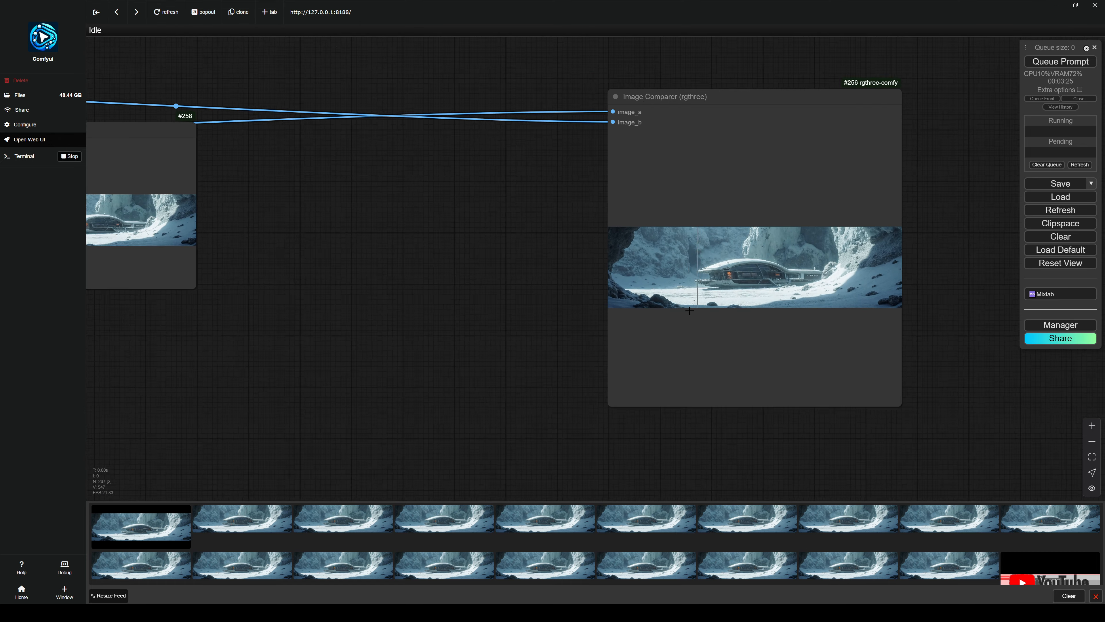
Locate the text inpainting workflow and examine its model loaders, positive prompt and masked Load Image #405.
{"action": "scroll", "coordinate": [500, 423], "scroll_direction": "down", "scroll_amount": 9}
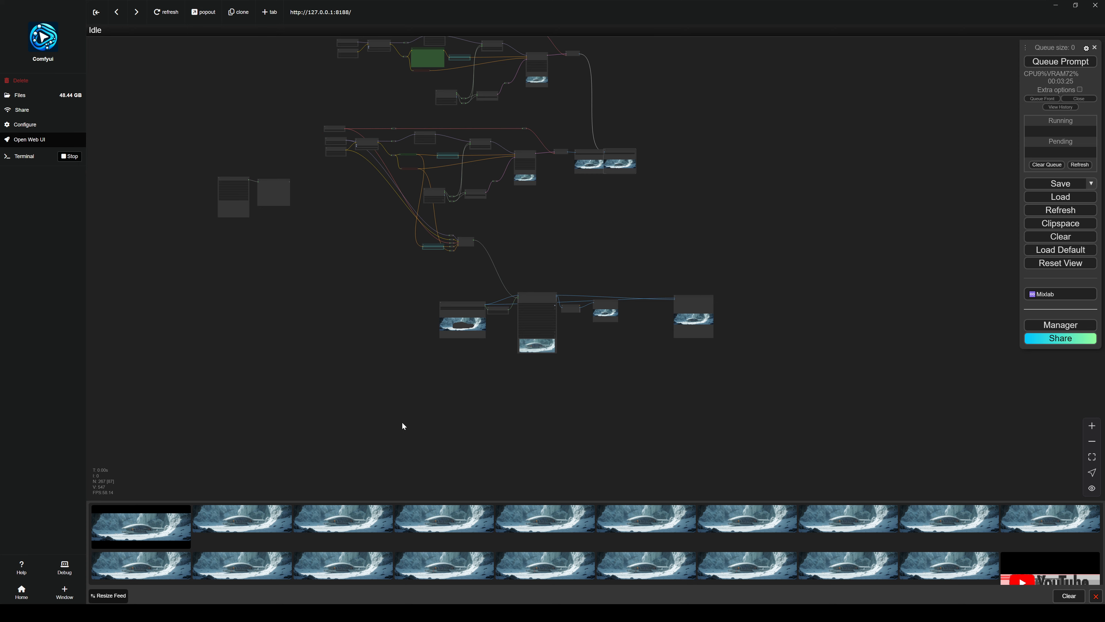
{"action": "left_click_drag", "start_coordinate": [323, 389], "coordinate": [277, 183]}
{"action": "scroll", "coordinate": [622, 348], "scroll_direction": "up", "scroll_amount": 9}
{"action": "left_click_drag", "start_coordinate": [760, 370], "coordinate": [274, 276]}
{"action": "scroll", "coordinate": [287, 270], "scroll_direction": "up", "scroll_amount": 4}
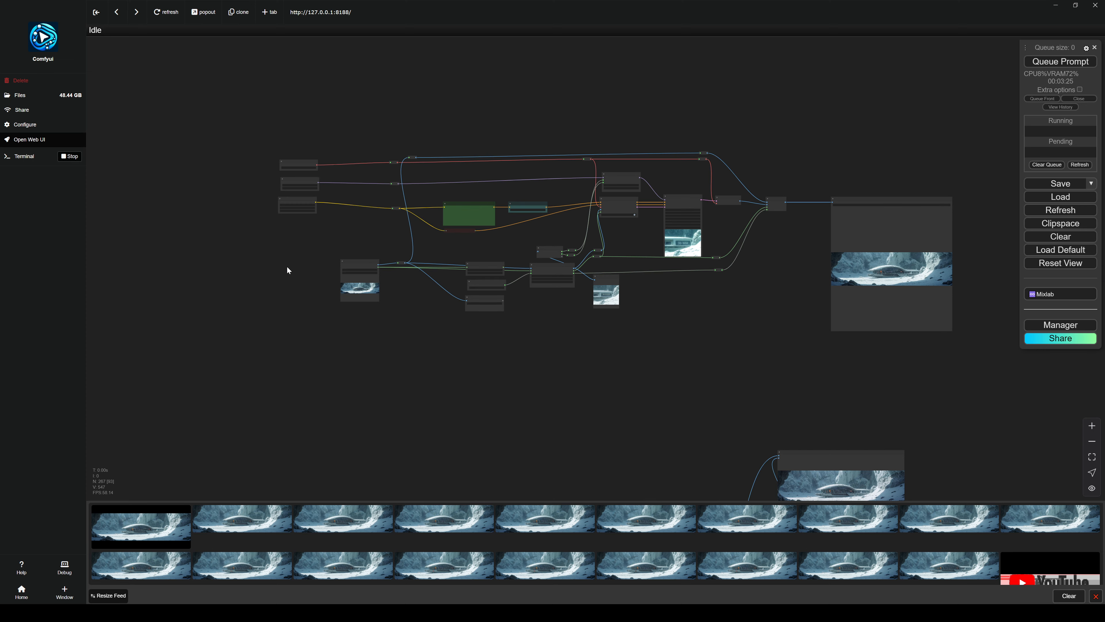
{"action": "scroll", "coordinate": [311, 259], "scroll_direction": "up", "scroll_amount": 5}
{"action": "left_click_drag", "start_coordinate": [404, 212], "coordinate": [352, 266]}
{"action": "scroll", "coordinate": [281, 133], "scroll_direction": "up", "scroll_amount": 3}
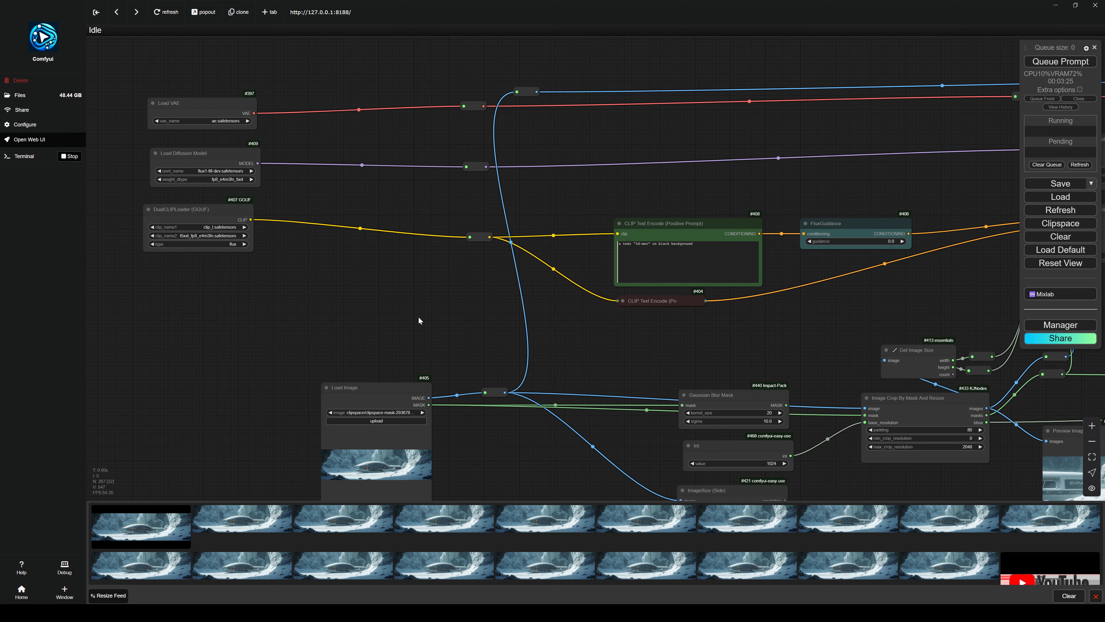
Review the Gaussian Blur Mask, Int and Image Crop By Mask And Resize settings that prepare the sign area.
{"action": "scroll", "coordinate": [419, 320], "scroll_direction": "down", "scroll_amount": 3}
{"action": "left_click_drag", "start_coordinate": [479, 353], "coordinate": [286, 274]}
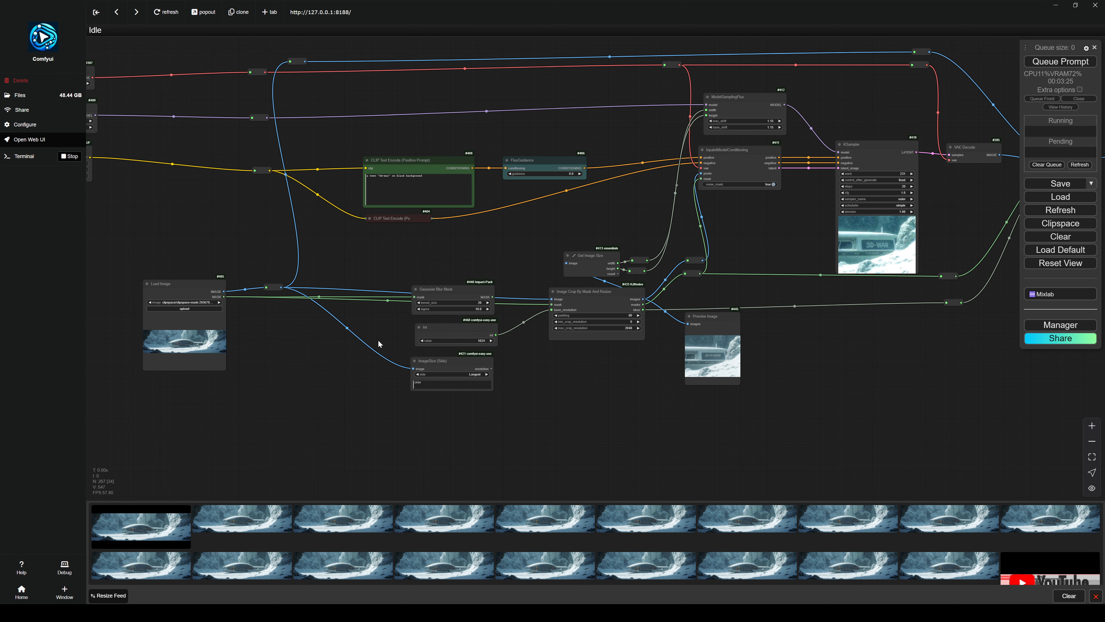
{"action": "scroll", "coordinate": [361, 352], "scroll_direction": "up", "scroll_amount": 3}
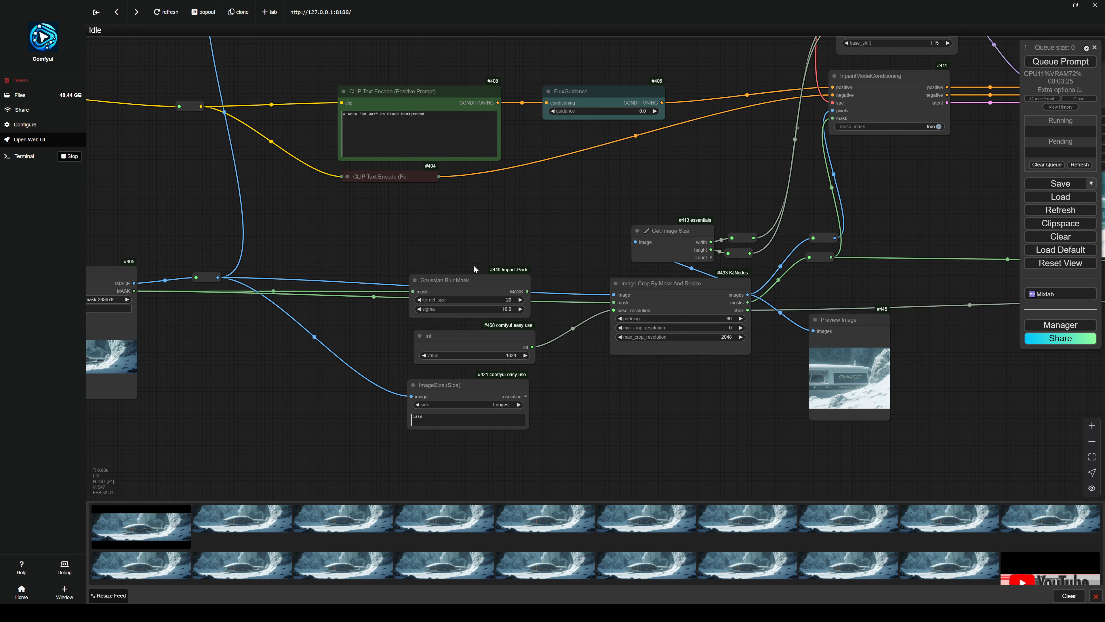
{"action": "left_click_drag", "start_coordinate": [294, 403], "coordinate": [372, 397]}
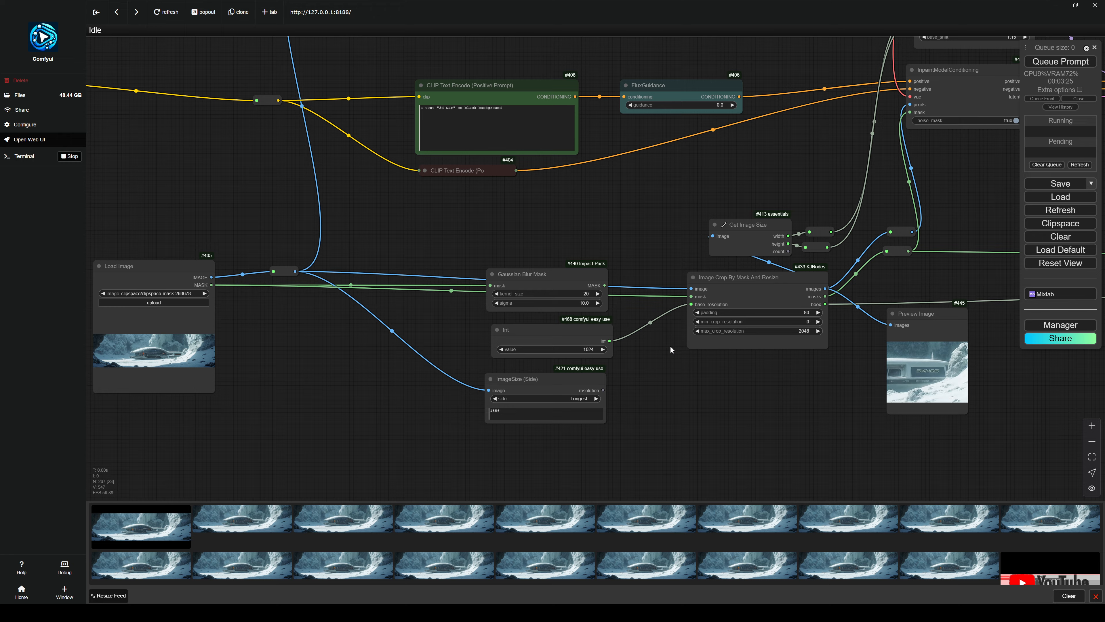
{"action": "scroll", "coordinate": [670, 345], "scroll_direction": "up", "scroll_amount": 3}
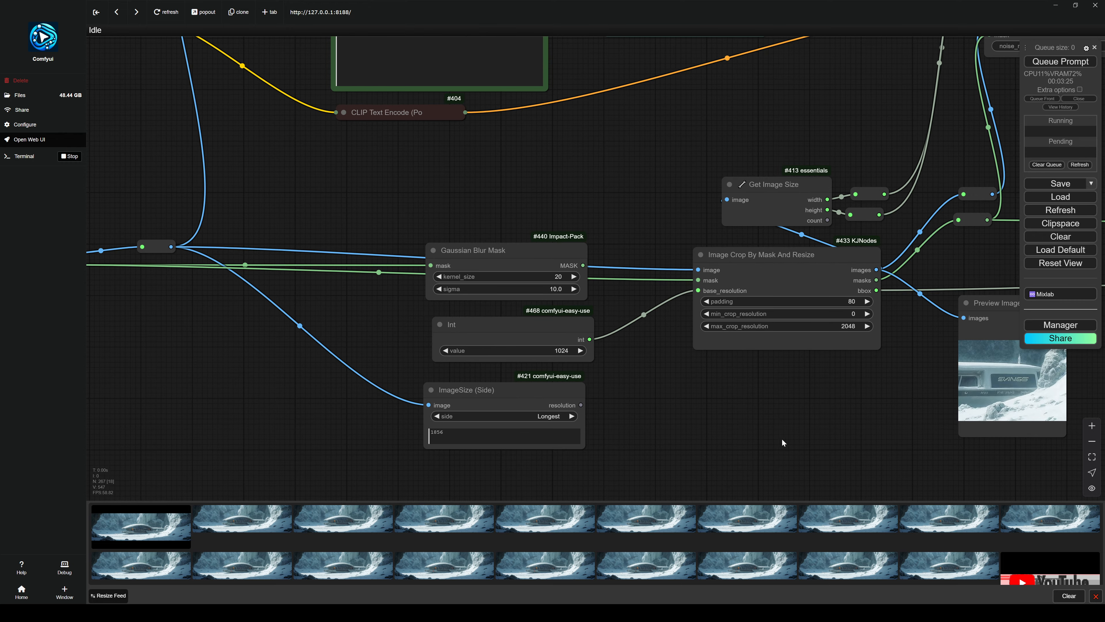
Examine the settings and sign preview of KSampler #410 and its connections to the image uncrop node #436.
{"action": "scroll", "coordinate": [776, 444], "scroll_direction": "down", "scroll_amount": 7}
{"action": "left_click_drag", "start_coordinate": [471, 451], "coordinate": [17, 448]}
{"action": "scroll", "coordinate": [475, 299], "scroll_direction": "up", "scroll_amount": 7}
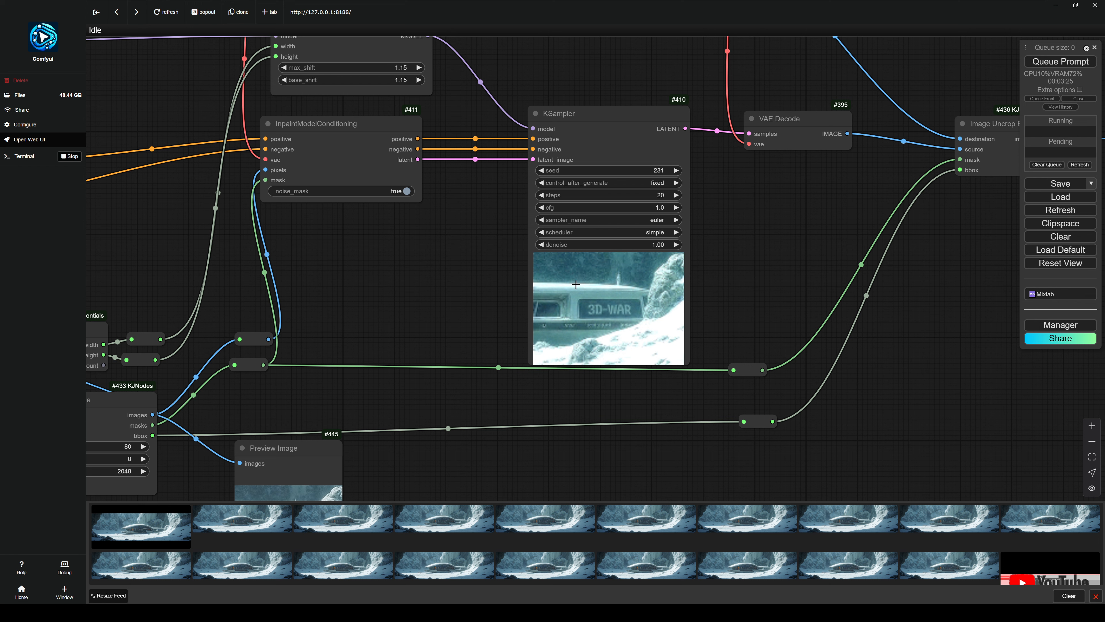
{"action": "scroll", "coordinate": [832, 334], "scroll_direction": "down", "scroll_amount": 5}
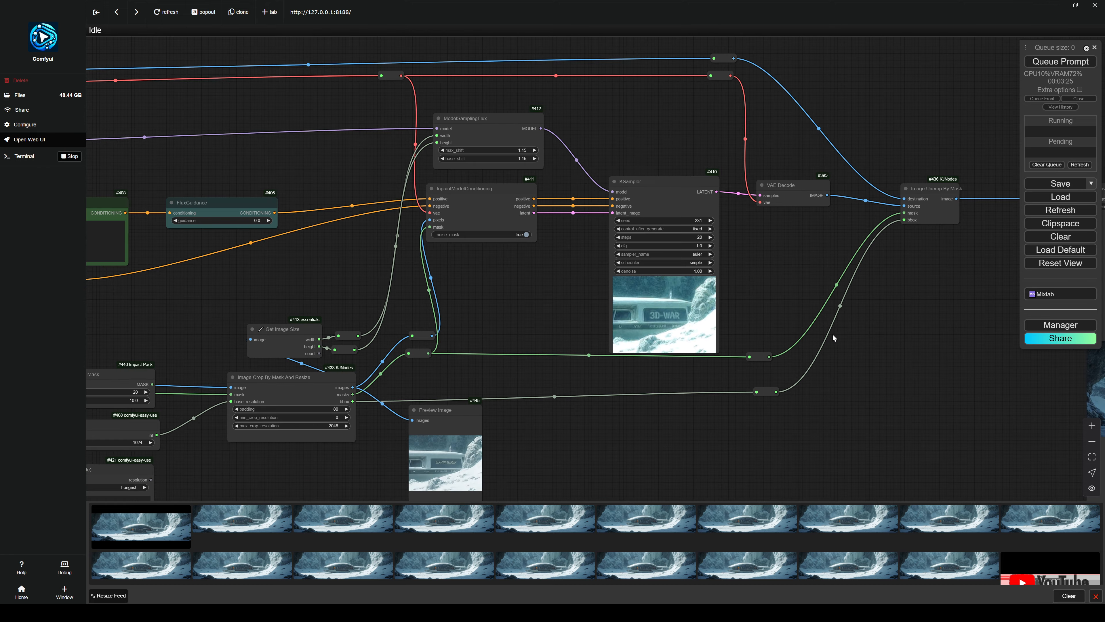
Inspect the 3D-WAR sign up close in the outpost image produced by the text inpainting workflow.
{"action": "scroll", "coordinate": [831, 330], "scroll_direction": "up", "scroll_amount": 10}
{"action": "scroll", "coordinate": [761, 311], "scroll_direction": "up", "scroll_amount": 10}
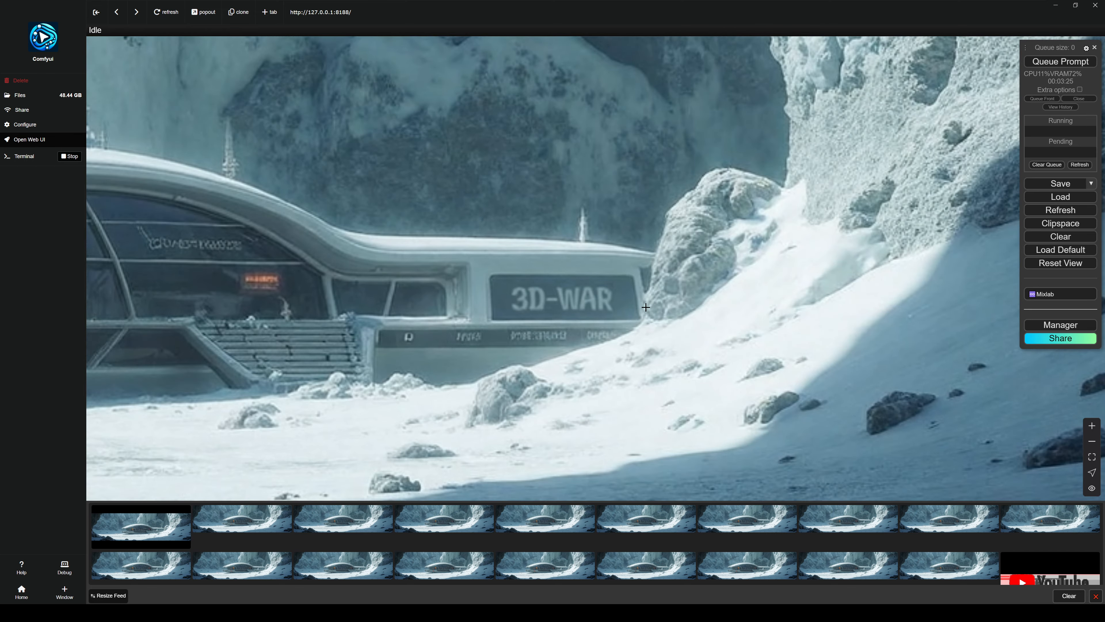
{"action": "scroll", "coordinate": [646, 307], "scroll_direction": "down", "scroll_amount": 10}
Locate the upscaling workflow and examine the settings of Ultimate SD Upscale #520.
{"action": "scroll", "coordinate": [627, 319], "scroll_direction": "down", "scroll_amount": 10}
{"action": "left_click_drag", "start_coordinate": [462, 382], "coordinate": [567, 217]}
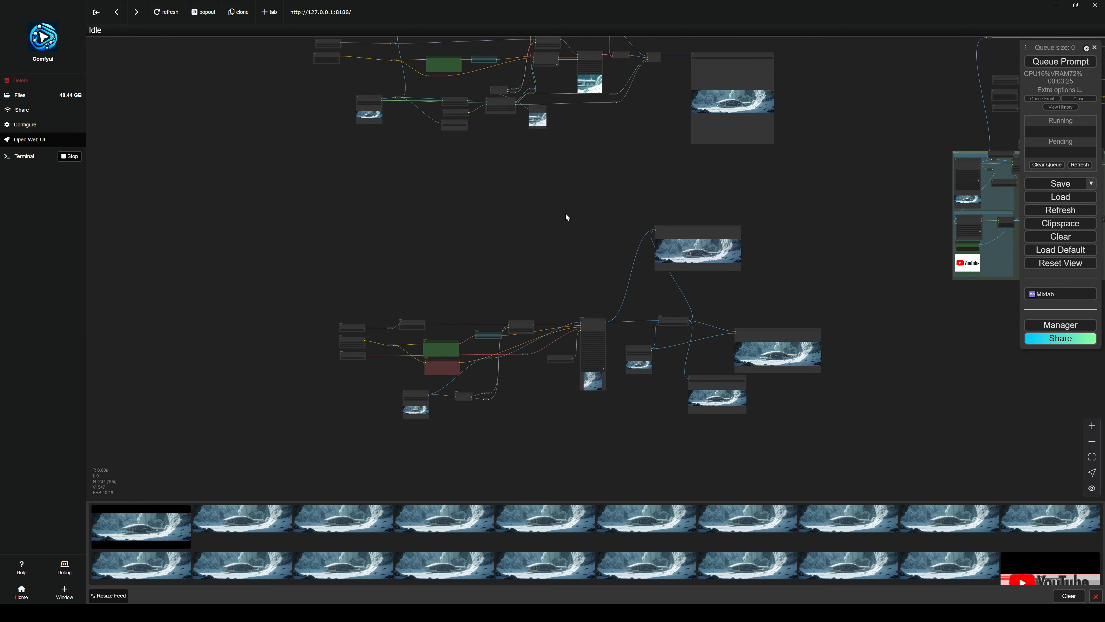
{"action": "scroll", "coordinate": [575, 337], "scroll_direction": "up", "scroll_amount": 4}
{"action": "scroll", "coordinate": [339, 389], "scroll_direction": "up", "scroll_amount": 3}
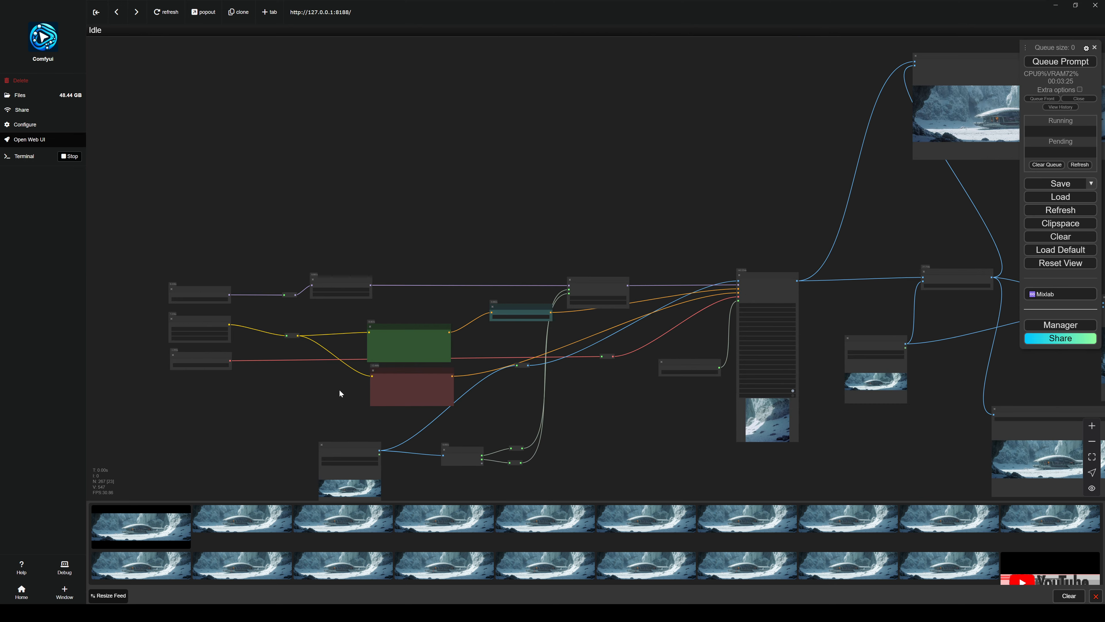
{"action": "scroll", "coordinate": [291, 385], "scroll_direction": "up", "scroll_amount": 3}
{"action": "left_click_drag", "start_coordinate": [913, 322], "coordinate": [623, 319]}
{"action": "scroll", "coordinate": [622, 319], "scroll_direction": "up", "scroll_amount": 2}
{"action": "scroll", "coordinate": [622, 320], "scroll_direction": "up", "scroll_amount": 6}
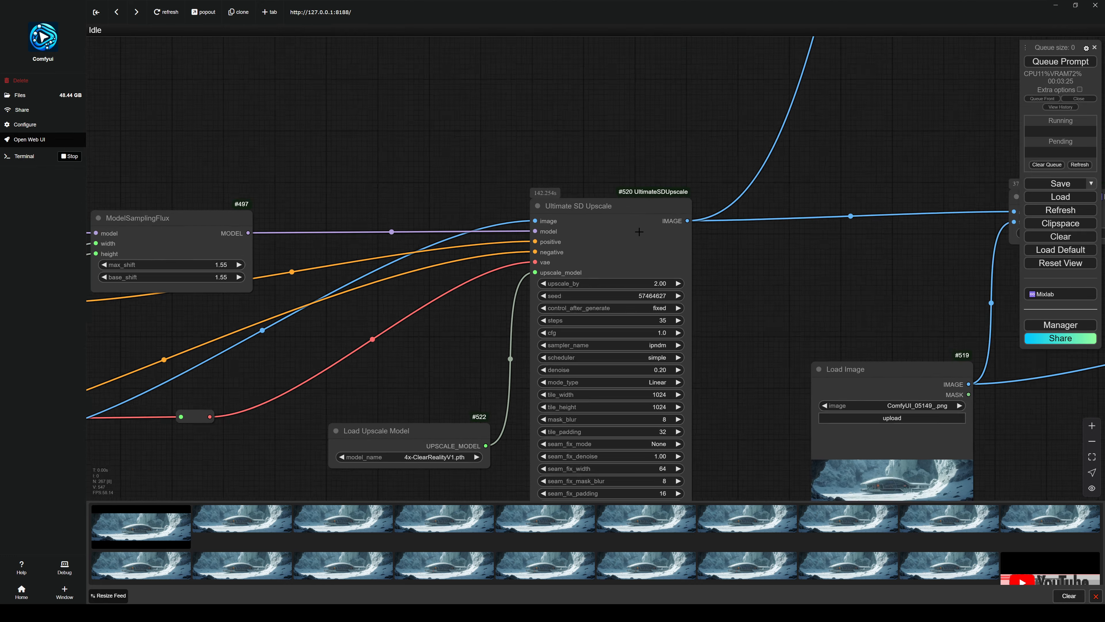
{"action": "scroll", "coordinate": [645, 197], "scroll_direction": "down", "scroll_amount": 8}
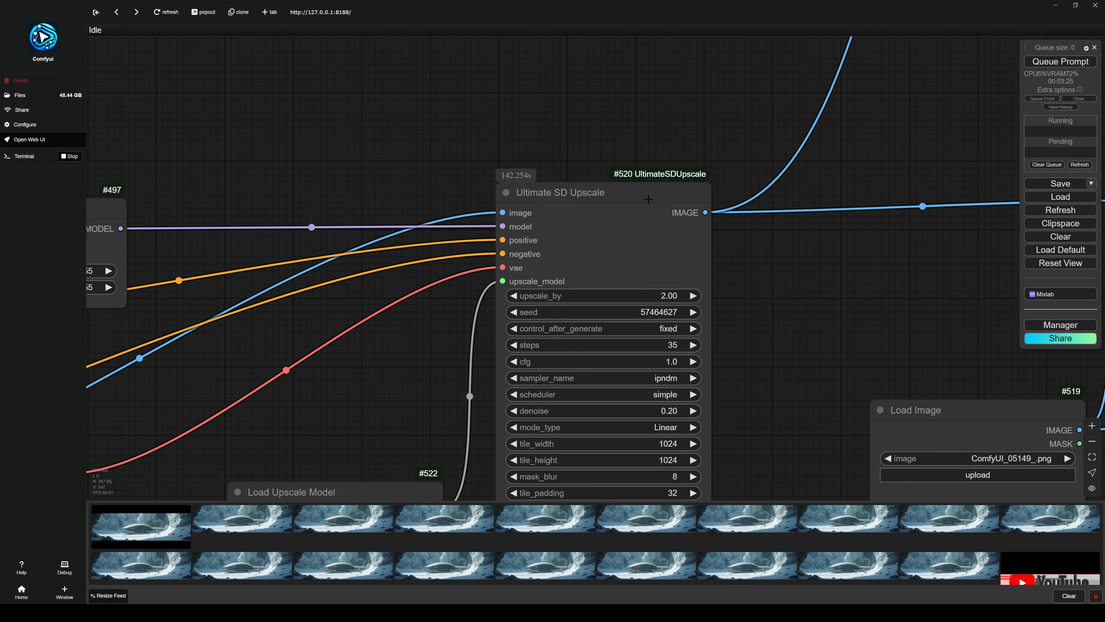
Review the upscaling workflow's model loaders, positive and negative prompt nodes, and TeaCache For Img Gen #243.
{"action": "left_click_drag", "start_coordinate": [340, 387], "coordinate": [412, 235]}
{"action": "scroll", "coordinate": [301, 198], "scroll_direction": "up", "scroll_amount": 3}
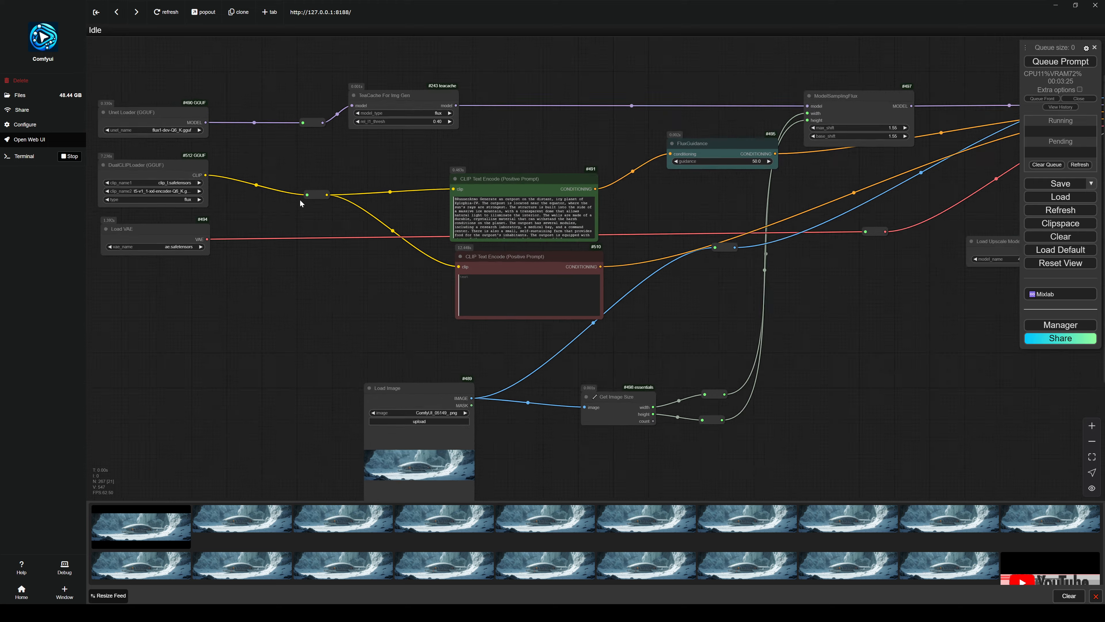
{"action": "left_click_drag", "start_coordinate": [211, 143], "coordinate": [313, 137]}
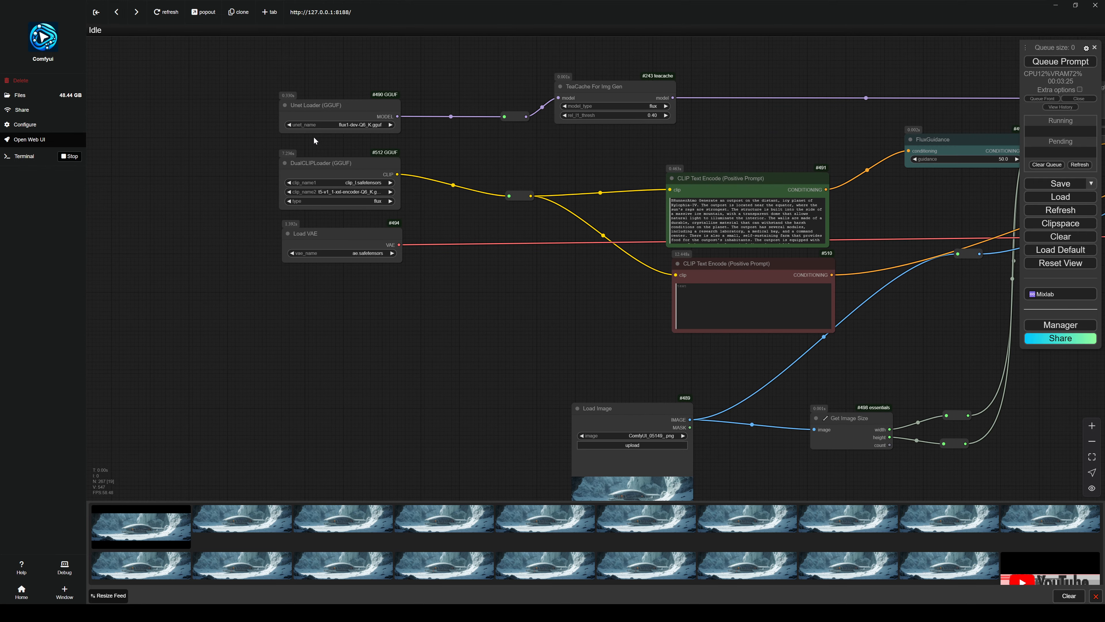
{"action": "scroll", "coordinate": [346, 75], "scroll_direction": "up", "scroll_amount": 3}
{"action": "left_click_drag", "start_coordinate": [715, 367], "coordinate": [548, 370]}
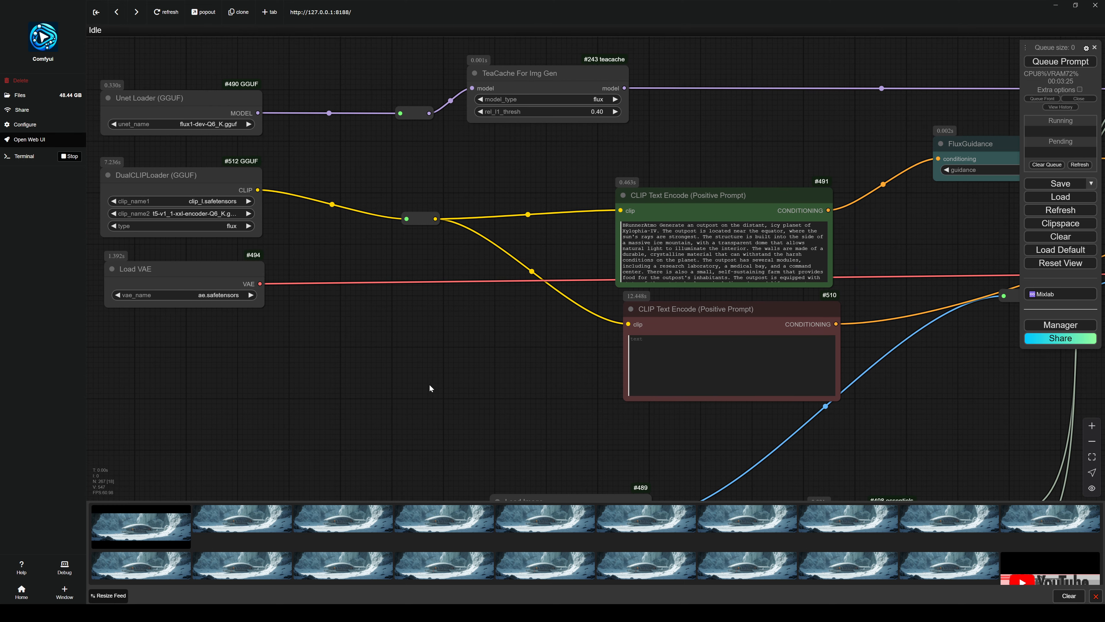
{"action": "left_click_drag", "start_coordinate": [730, 149], "coordinate": [397, 245]}
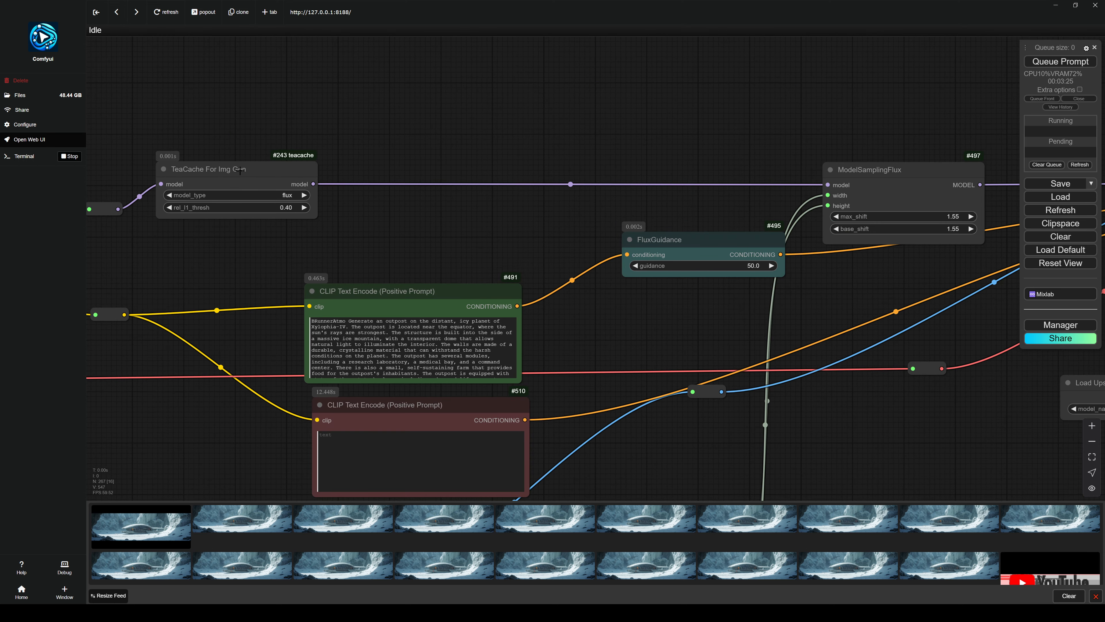
{"action": "left_click_drag", "start_coordinate": [240, 170], "coordinate": [257, 171]}
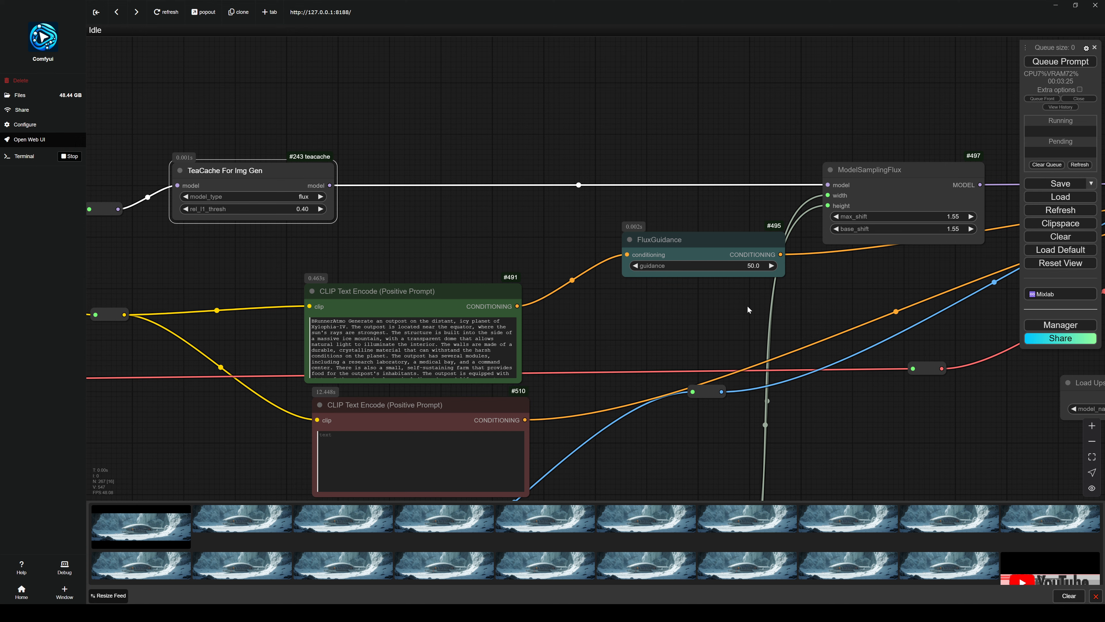
Follow the connections from ModelSamplingFlux #497 through Ultimate SD Upscale #520 to Load Image #519, examining their settings.
{"action": "left_click_drag", "start_coordinate": [740, 341], "coordinate": [284, 375]}
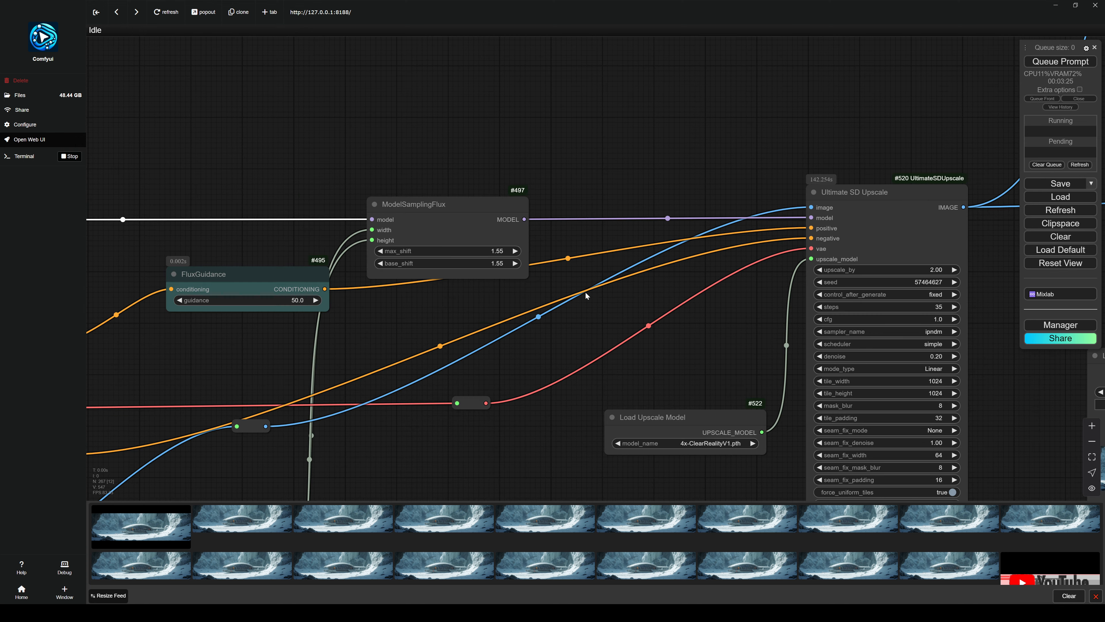
{"action": "scroll", "coordinate": [550, 320], "scroll_direction": "down", "scroll_amount": 3}
{"action": "left_click_drag", "start_coordinate": [550, 320], "coordinate": [106, 189]}
{"action": "scroll", "coordinate": [241, 217], "scroll_direction": "up", "scroll_amount": 3}
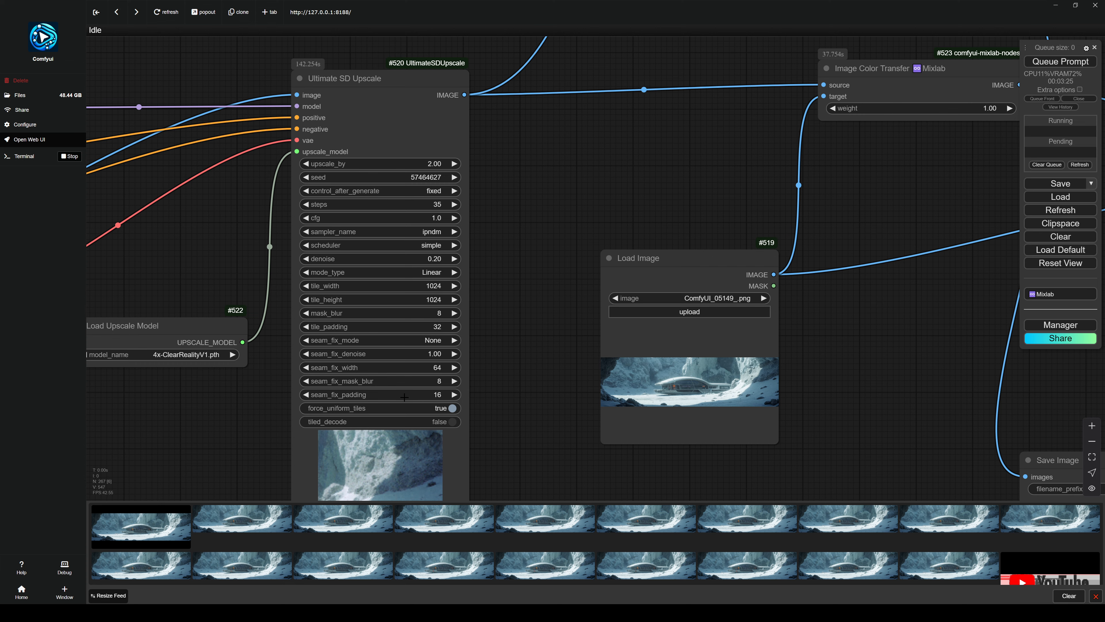
{"action": "scroll", "coordinate": [491, 402], "scroll_direction": "down", "scroll_amount": 1}
{"action": "left_click_drag", "start_coordinate": [490, 403], "coordinate": [210, 300]}
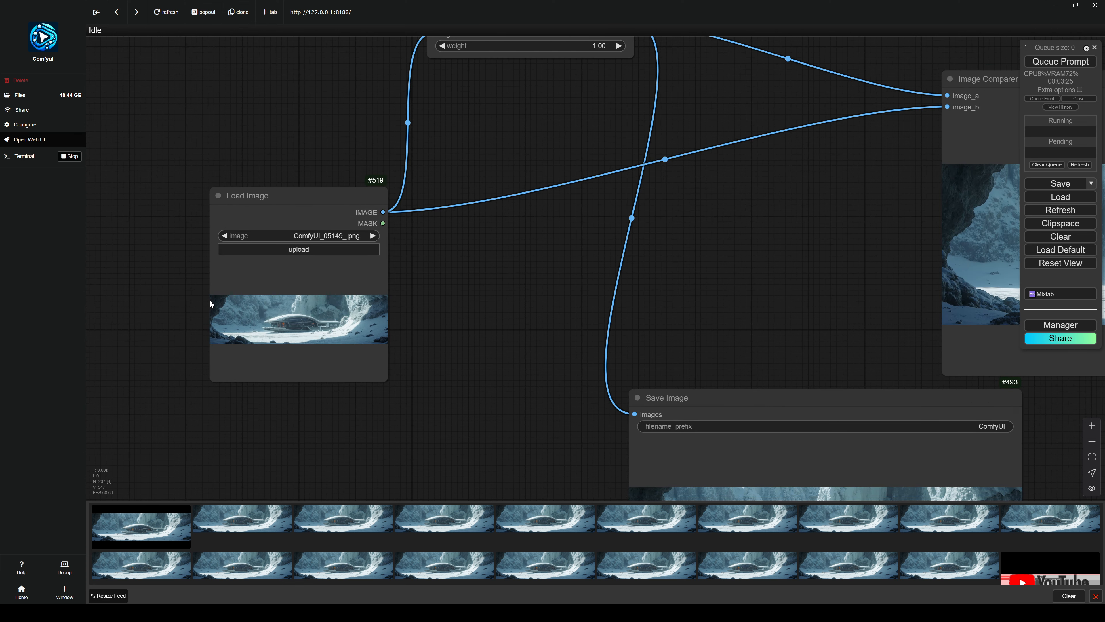
Compare the outpost's windows, stairs and sign close up before and after upscaling in Image Comparer #513.
{"action": "left_click_drag", "start_coordinate": [523, 296], "coordinate": [451, 404]}
{"action": "scroll", "coordinate": [452, 405], "scroll_direction": "down", "scroll_amount": 2}
{"action": "scroll", "coordinate": [281, 281], "scroll_direction": "up", "scroll_amount": 6}
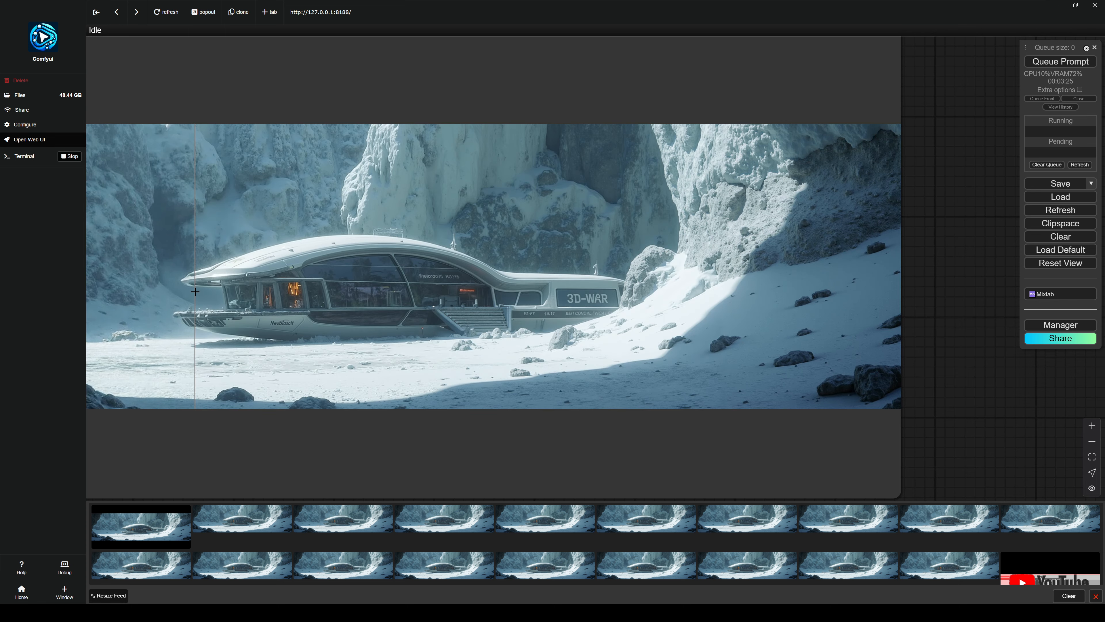
{"action": "scroll", "coordinate": [173, 307], "scroll_direction": "up", "scroll_amount": 4}
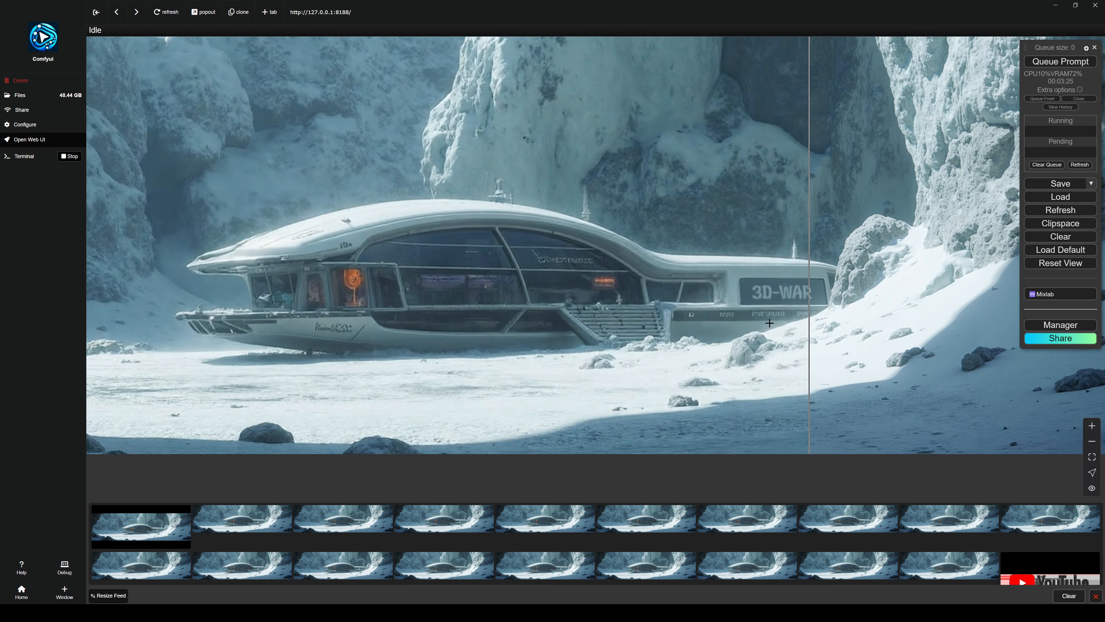
{"action": "scroll", "coordinate": [413, 322], "scroll_direction": "up", "scroll_amount": 6}
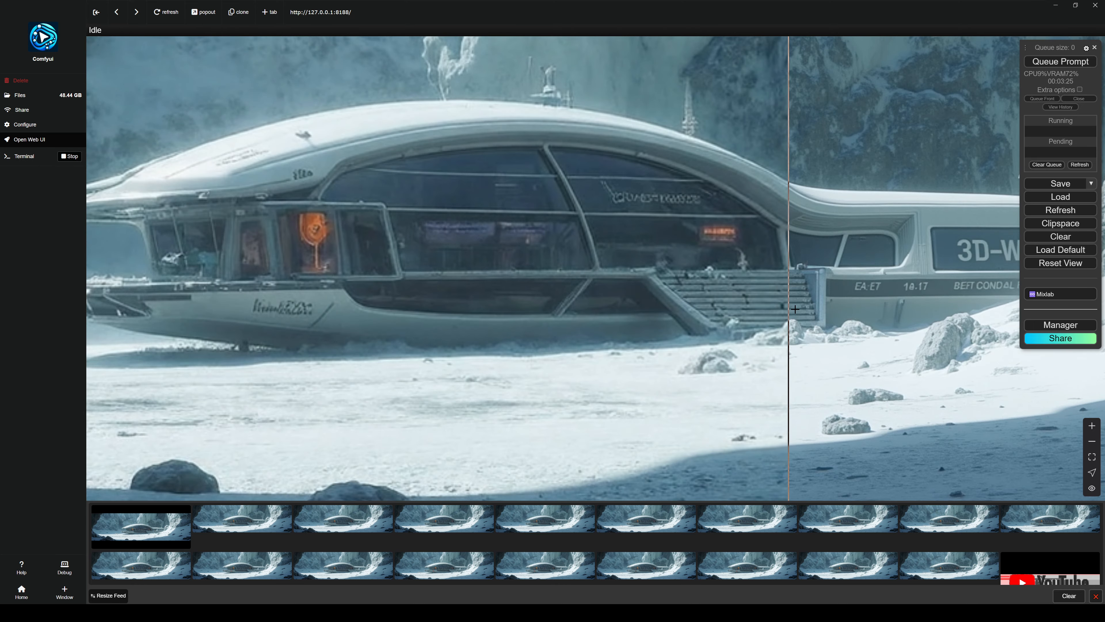
{"action": "left_click_drag", "start_coordinate": [785, 314], "coordinate": [291, 314]}
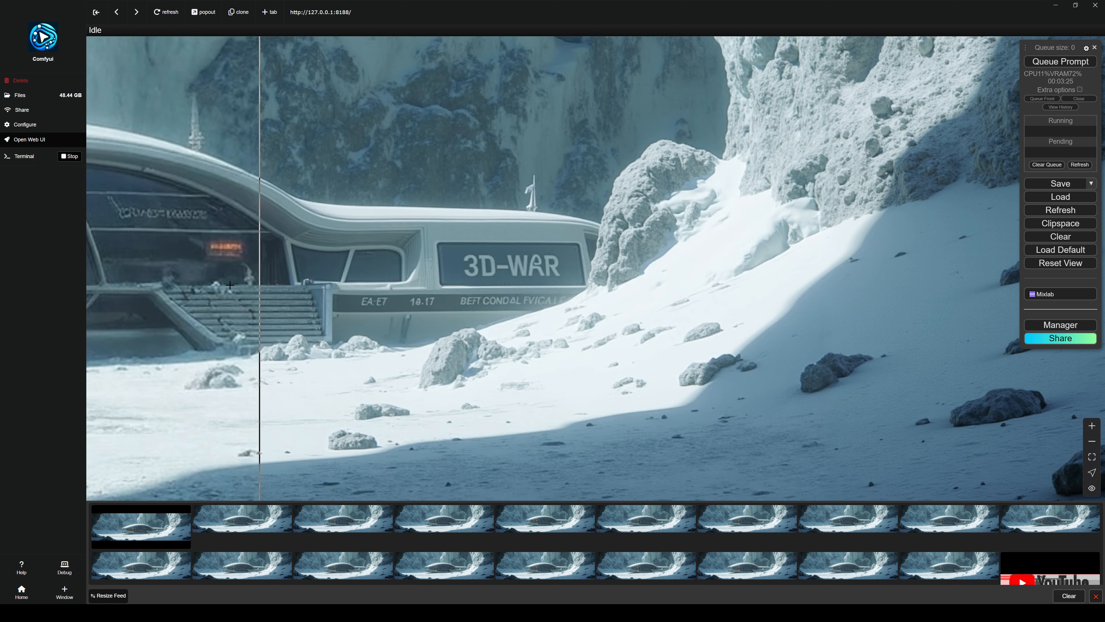
Compare the whole scene, from the dark cave edge to the sunlit slope, before and after upscaling in Image Comparer #513.
{"action": "scroll", "coordinate": [206, 286], "scroll_direction": "down", "scroll_amount": 5}
{"action": "scroll", "coordinate": [205, 286], "scroll_direction": "down", "scroll_amount": 2}
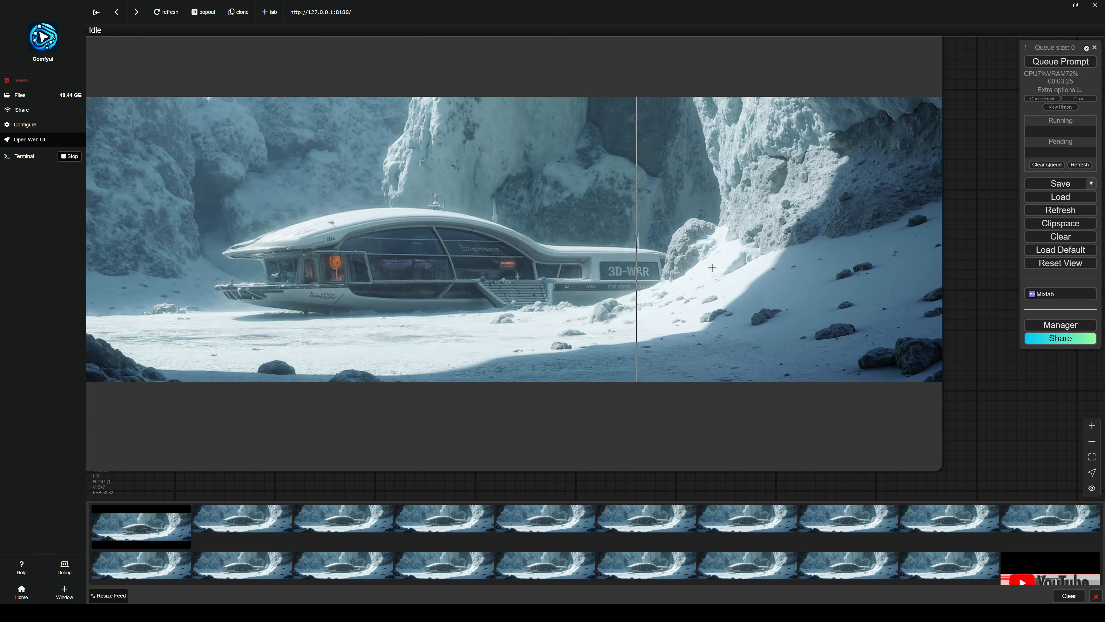
{"action": "scroll", "coordinate": [225, 266], "scroll_direction": "down", "scroll_amount": 4}
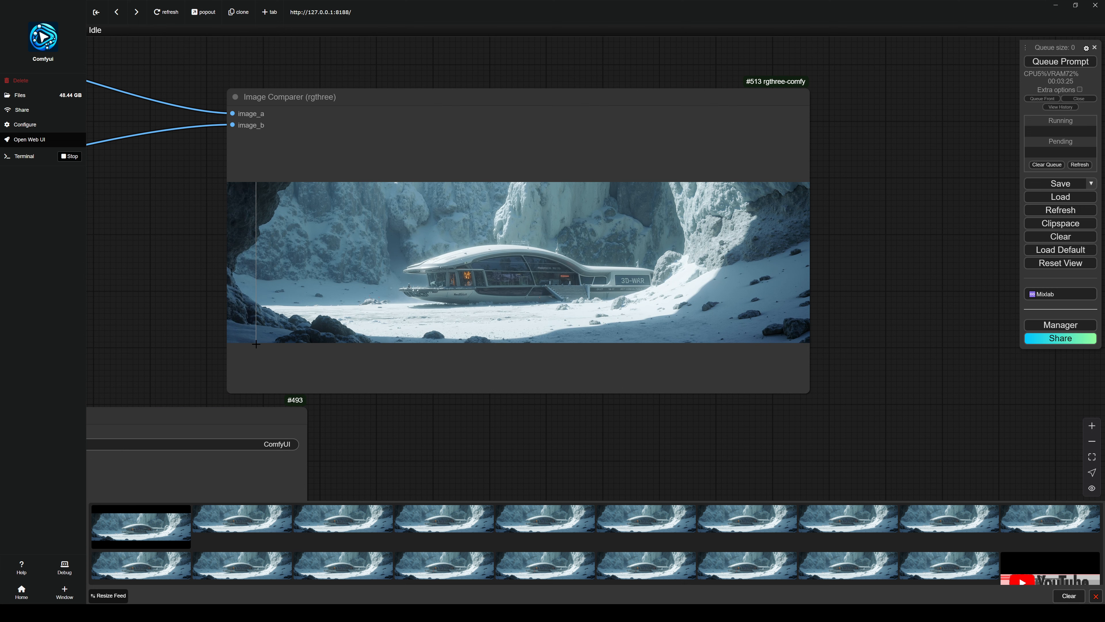
{"action": "scroll", "coordinate": [435, 283], "scroll_direction": "up", "scroll_amount": 9}
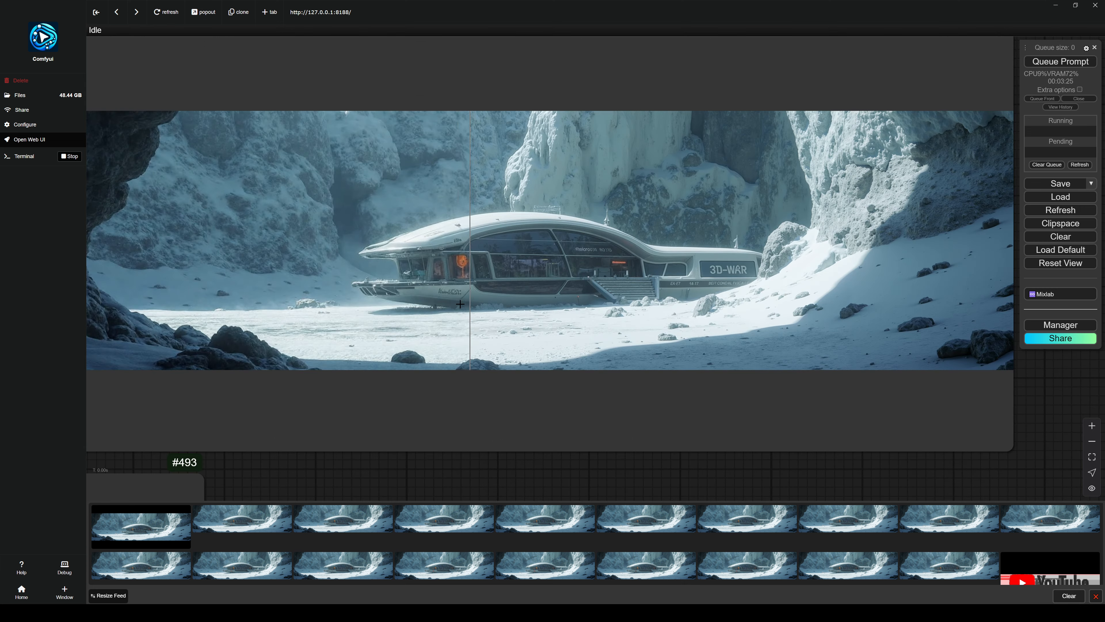
{"action": "scroll", "coordinate": [230, 304], "scroll_direction": "down", "scroll_amount": 5}
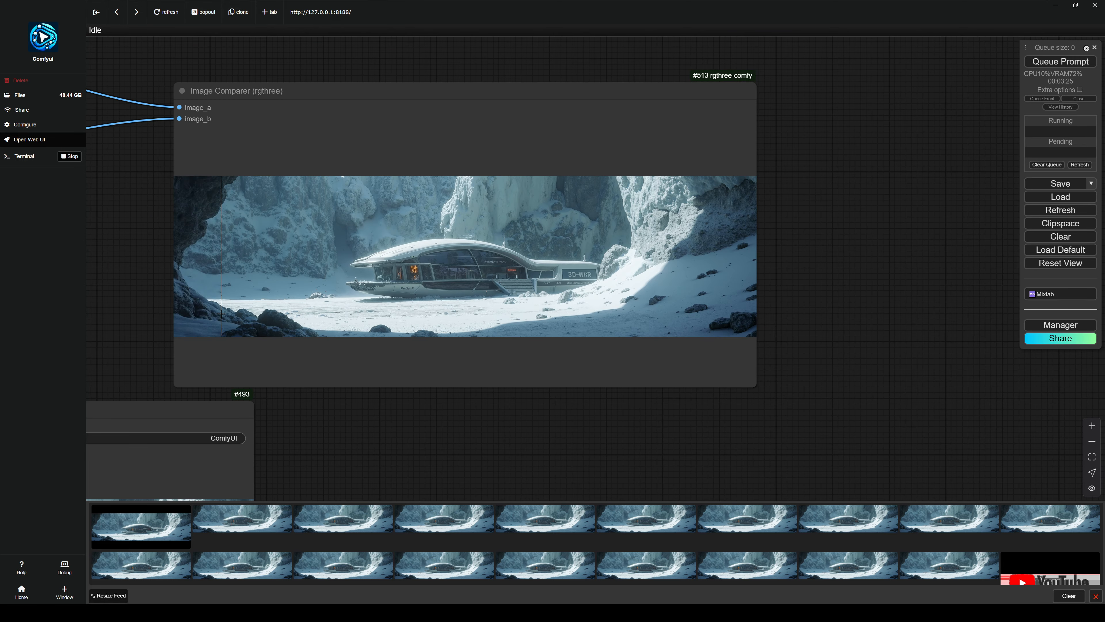
{"action": "scroll", "coordinate": [229, 311], "scroll_direction": "up", "scroll_amount": 3}
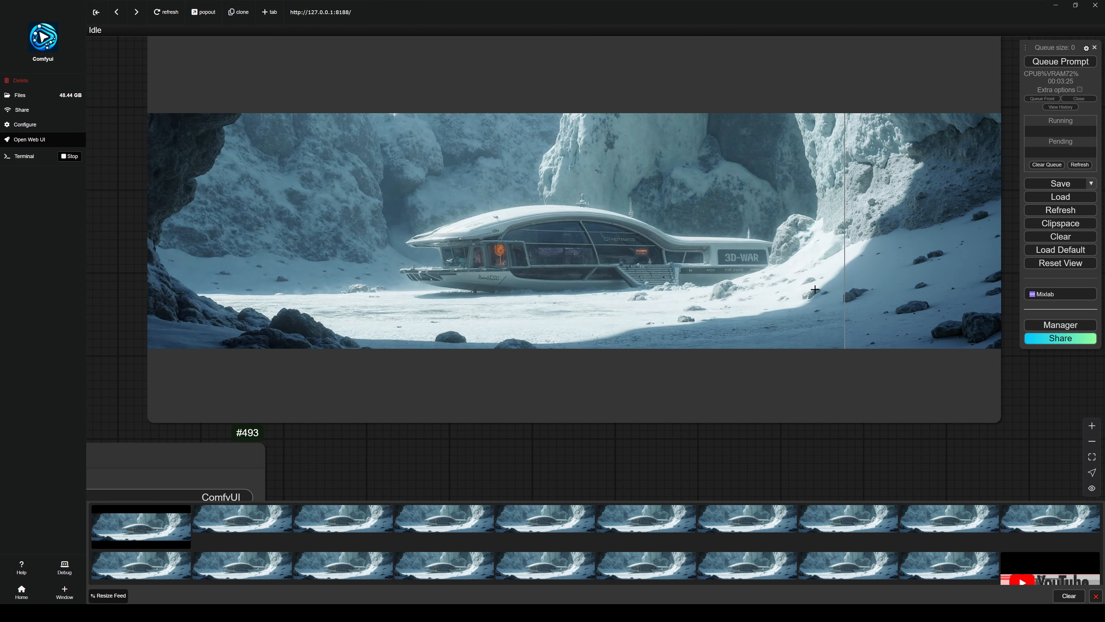
{"action": "scroll", "coordinate": [250, 261], "scroll_direction": "down", "scroll_amount": 5}
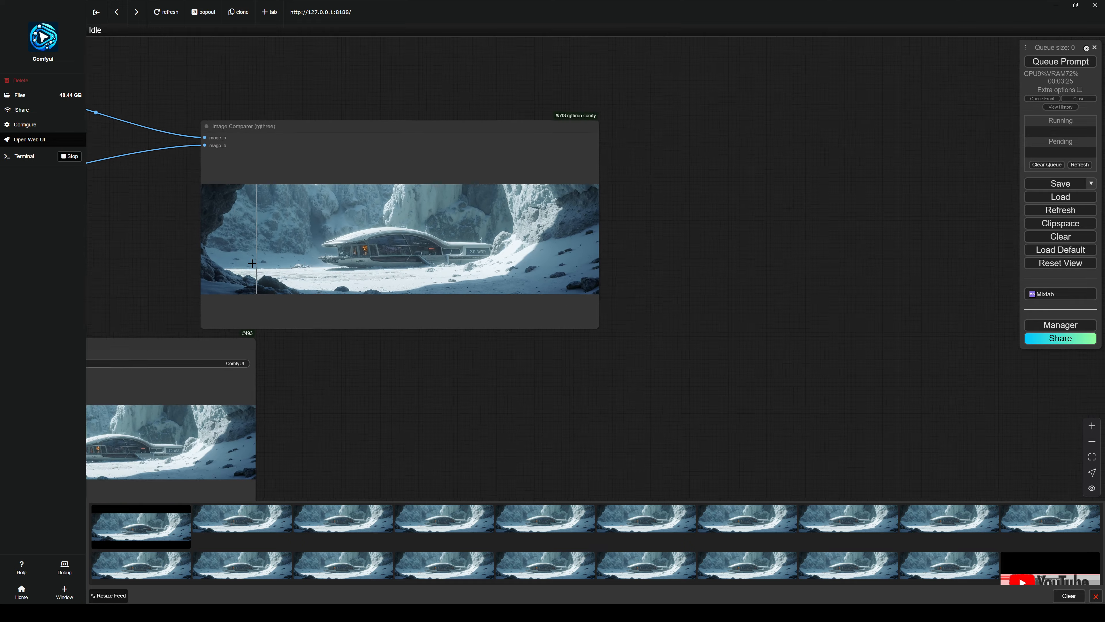
Move the Image Comparer above Image Color Transfer #523 down and closer to that node.
{"action": "left_click_drag", "start_coordinate": [130, 88], "coordinate": [402, 387]}
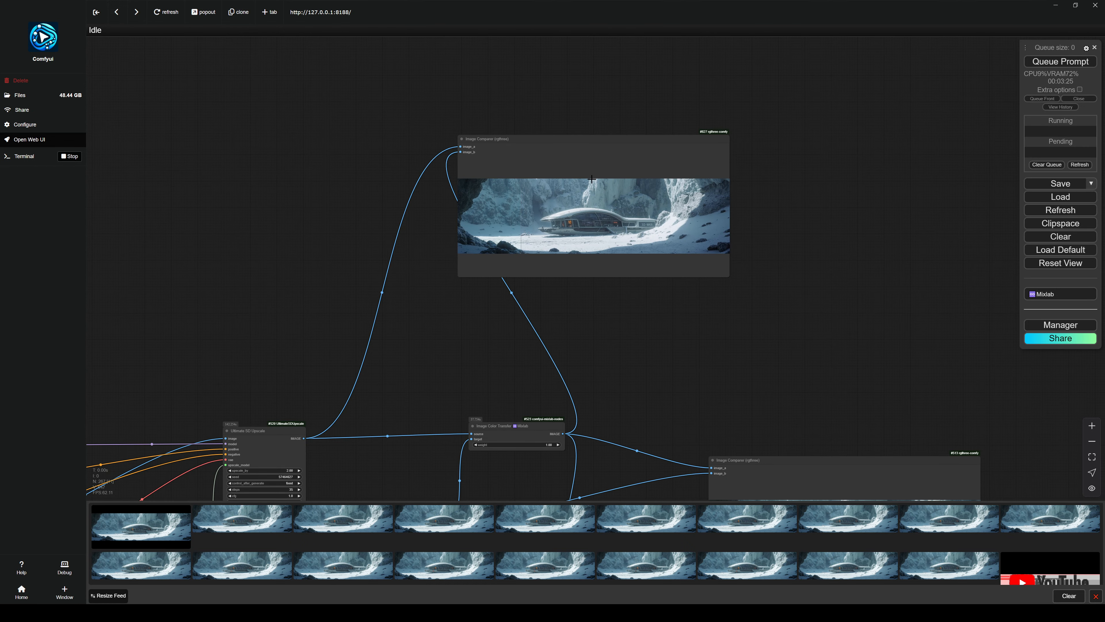
{"action": "left_click_drag", "start_coordinate": [593, 138], "coordinate": [340, 263]}
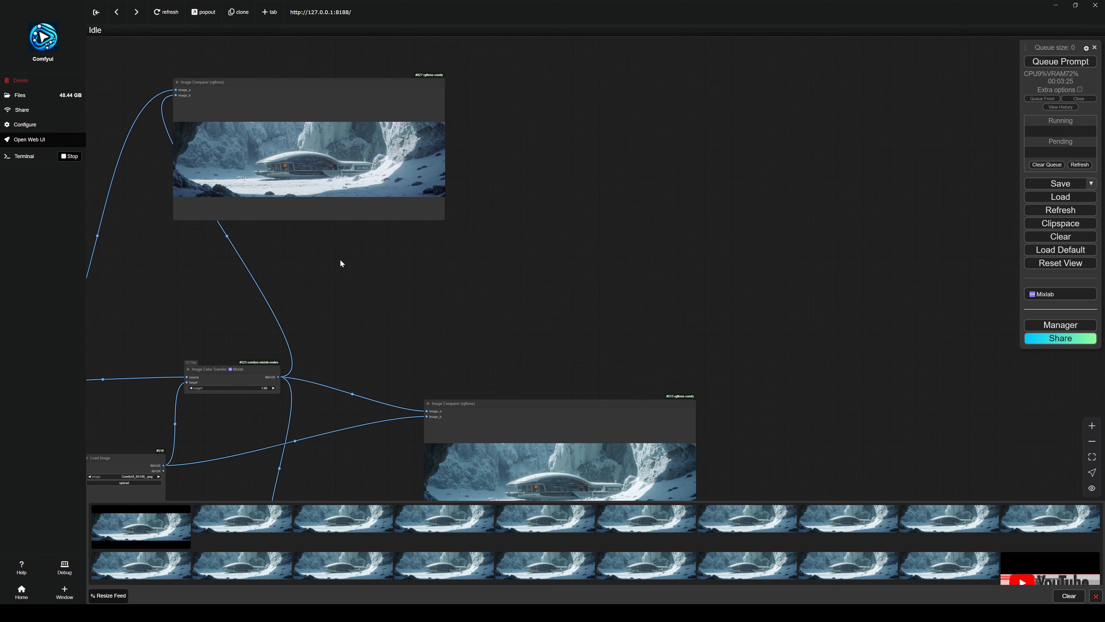
{"action": "left_click_drag", "start_coordinate": [310, 83], "coordinate": [402, 198]}
Compare the upscaled outpost's colors with and without color transfer in the Image Comparer above Image Color Transfer #523.
{"action": "scroll", "coordinate": [402, 198], "scroll_direction": "up", "scroll_amount": 7}
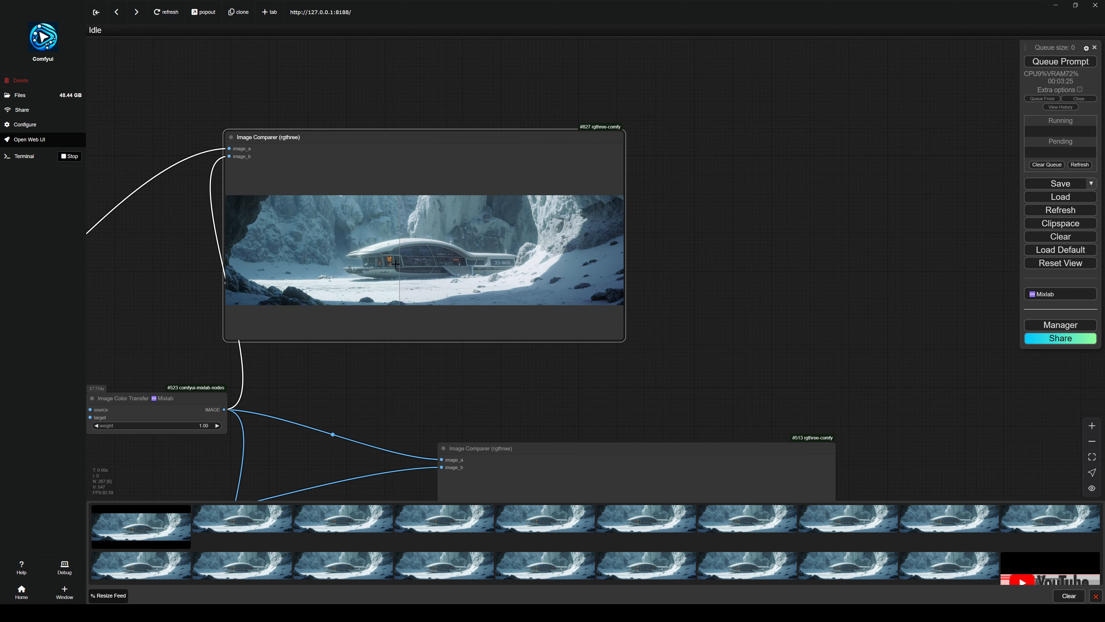
{"action": "scroll", "coordinate": [351, 249], "scroll_direction": "up", "scroll_amount": 5}
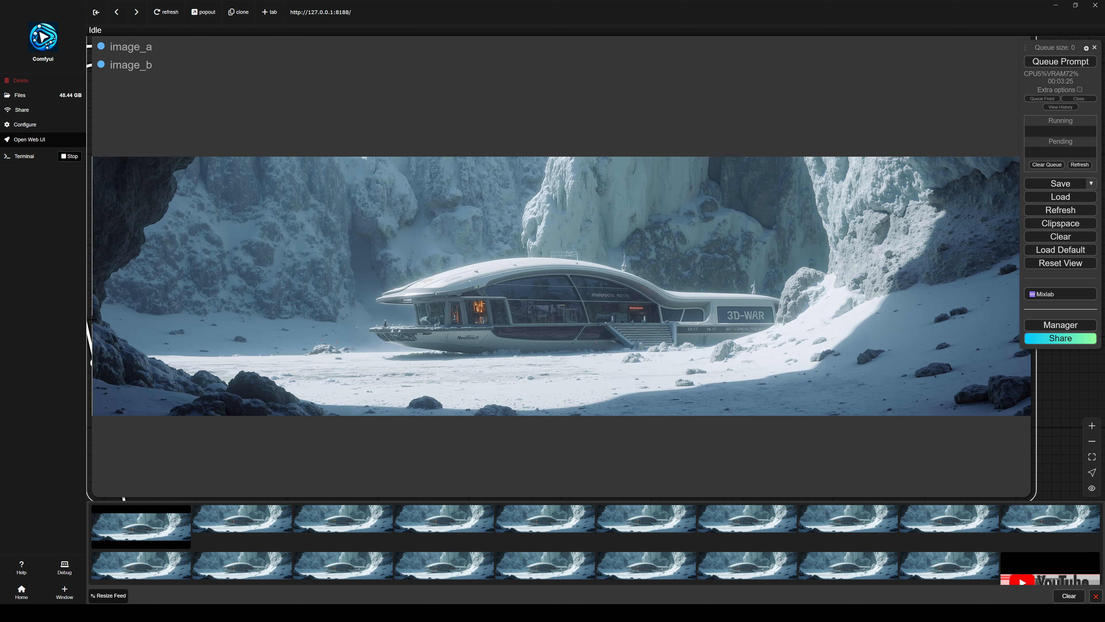
{"action": "scroll", "coordinate": [569, 206], "scroll_direction": "down", "scroll_amount": 10}
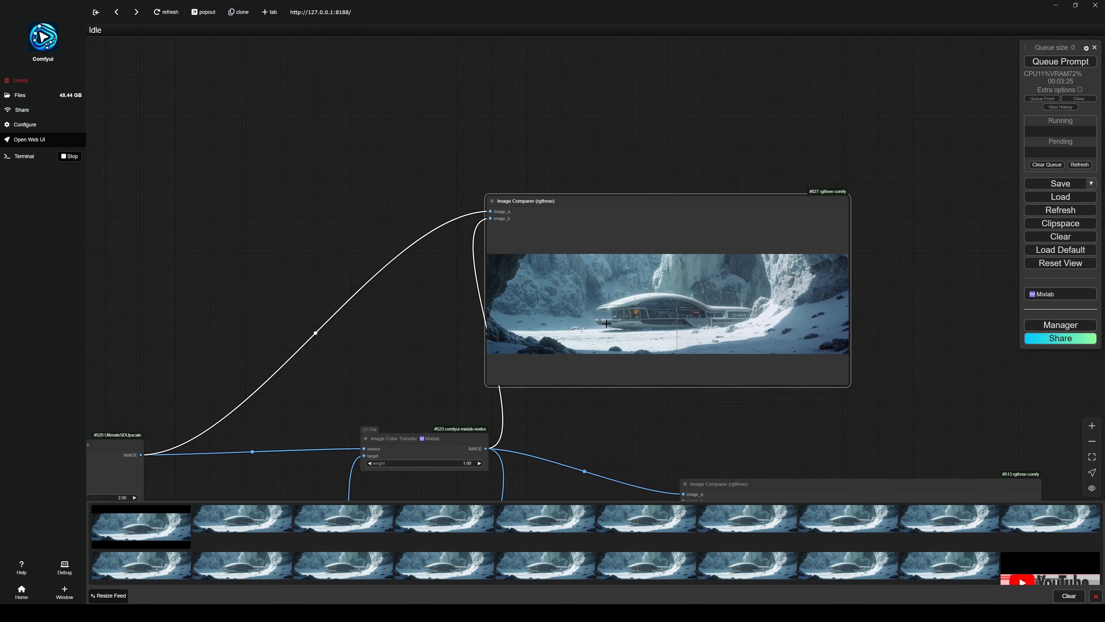
{"action": "scroll", "coordinate": [401, 280], "scroll_direction": "up", "scroll_amount": 4}
{"action": "left_click_drag", "start_coordinate": [722, 173], "coordinate": [542, 233]}
{"action": "scroll", "coordinate": [478, 209], "scroll_direction": "up", "scroll_amount": 4}
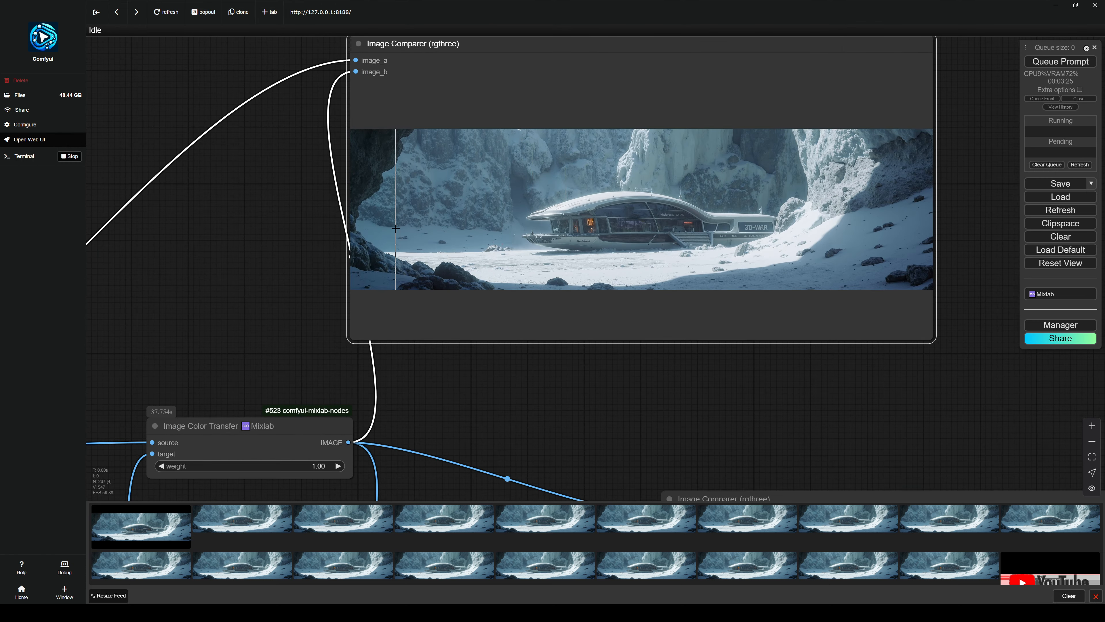
{"action": "scroll", "coordinate": [395, 236], "scroll_direction": "down", "scroll_amount": 4}
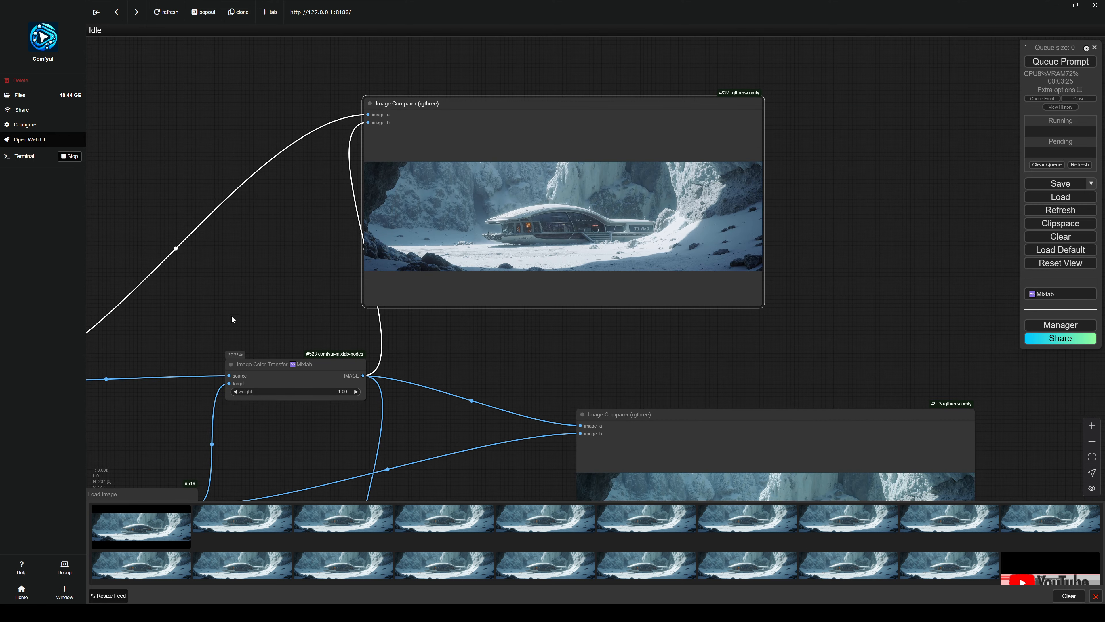
Examine the source and target connections of Image Color Transfer #523 and its reference picture in Load Image #519.
{"action": "left_click_drag", "start_coordinate": [231, 320], "coordinate": [331, 136]}
{"action": "scroll", "coordinate": [329, 138], "scroll_direction": "up", "scroll_amount": 2}
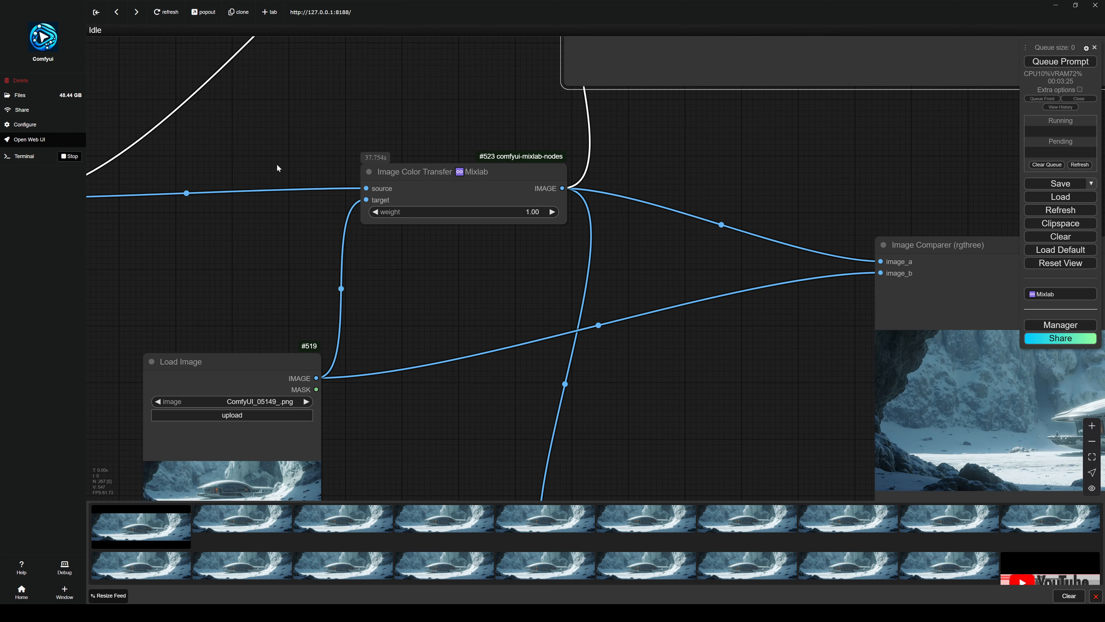
{"action": "left_click_drag", "start_coordinate": [247, 170], "coordinate": [655, 184]}
{"action": "scroll", "coordinate": [655, 184], "scroll_direction": "up", "scroll_amount": 1}
{"action": "left_click_drag", "start_coordinate": [424, 344], "coordinate": [543, 152]}
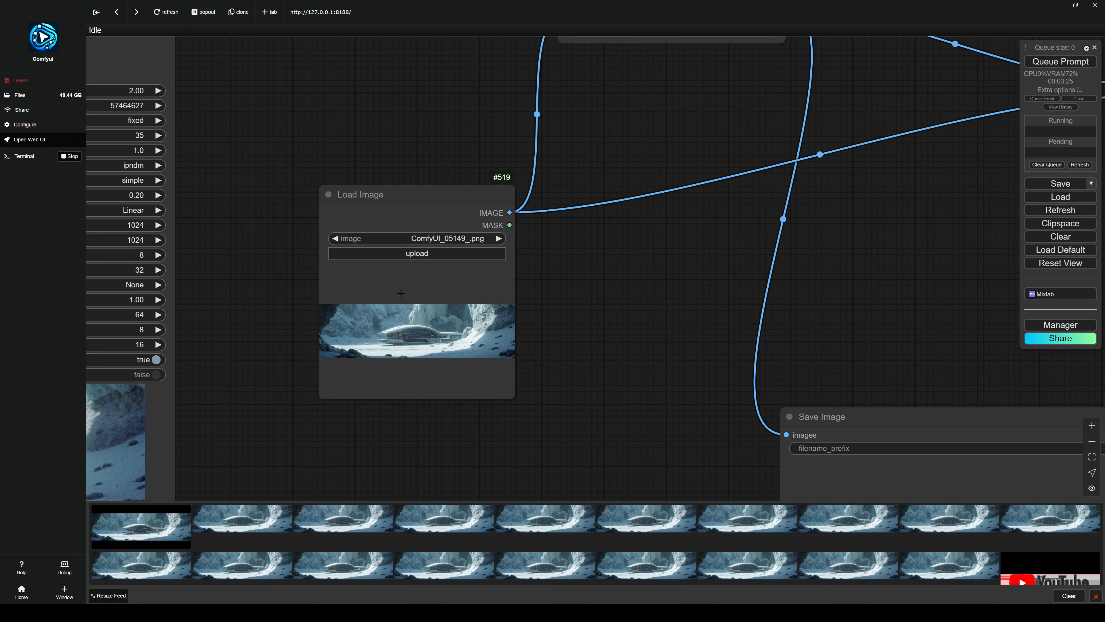
{"action": "scroll", "coordinate": [431, 367], "scroll_direction": "up", "scroll_amount": 4}
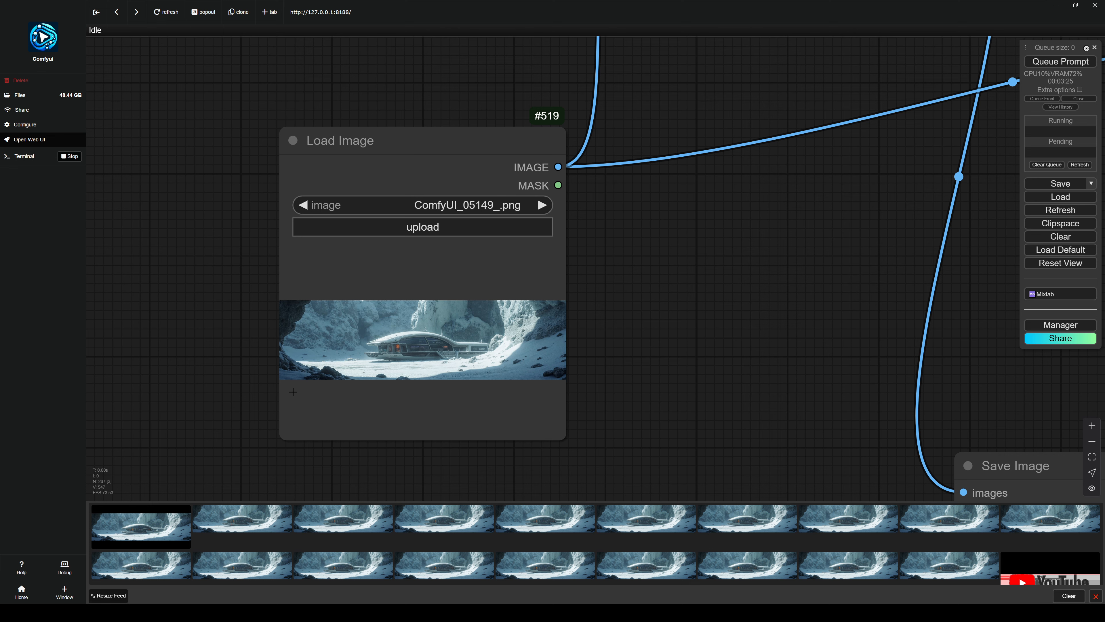
{"action": "scroll", "coordinate": [473, 372], "scroll_direction": "down", "scroll_amount": 4}
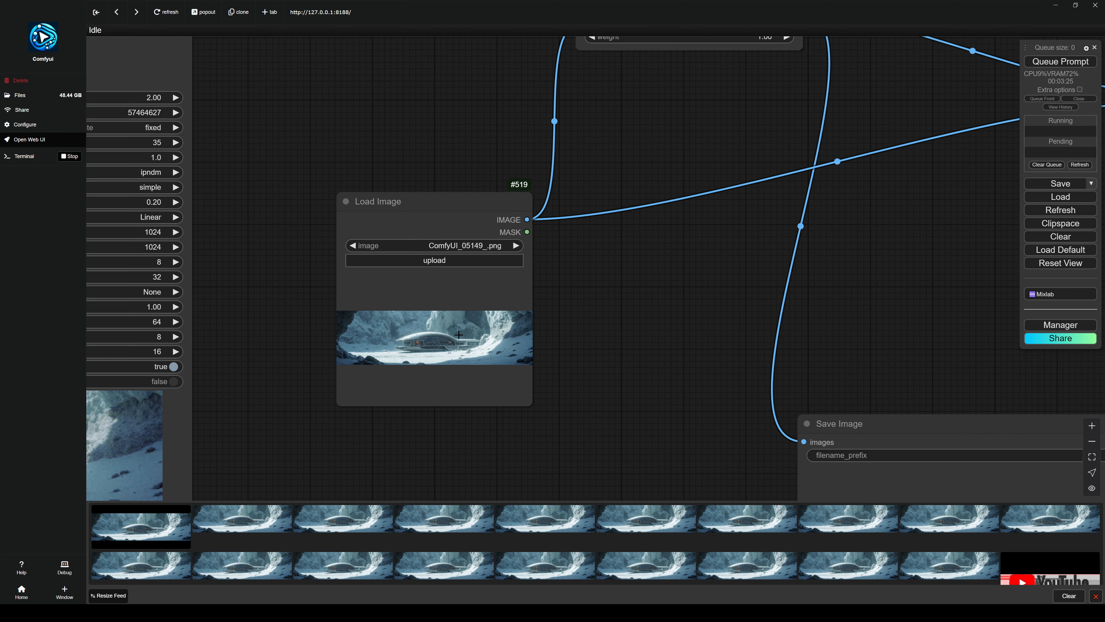
{"action": "scroll", "coordinate": [397, 405], "scroll_direction": "up", "scroll_amount": 3}
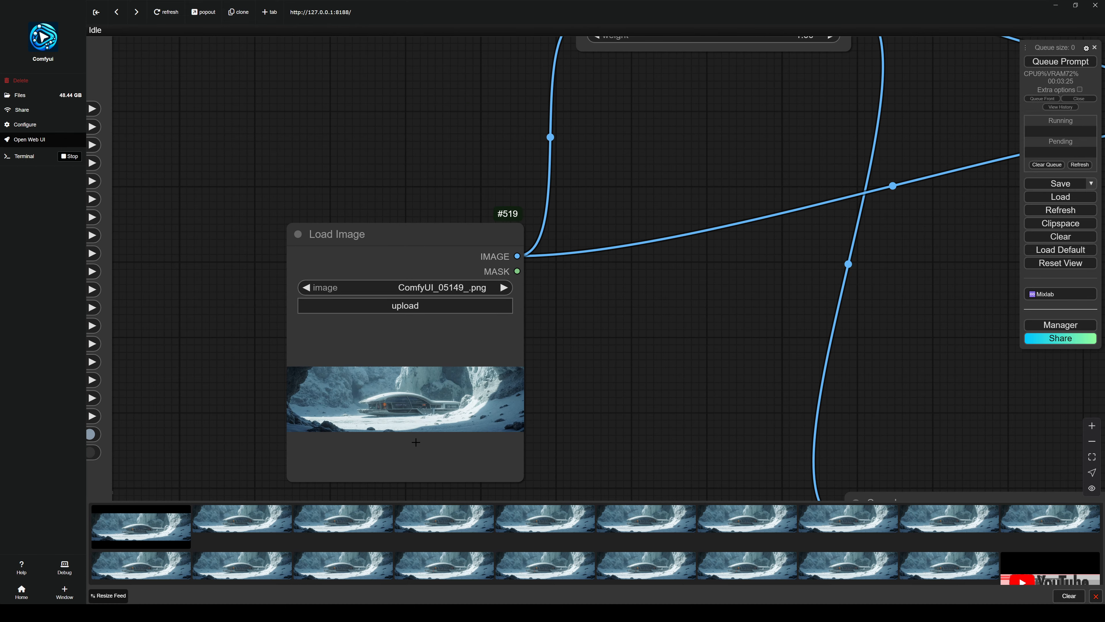
Trace the links from Ultimate SD Upscale #520 and Load Image #519 through Image Color Transfer #523 to Image Comparer #513.
{"action": "scroll", "coordinate": [415, 442], "scroll_direction": "down", "scroll_amount": 4}
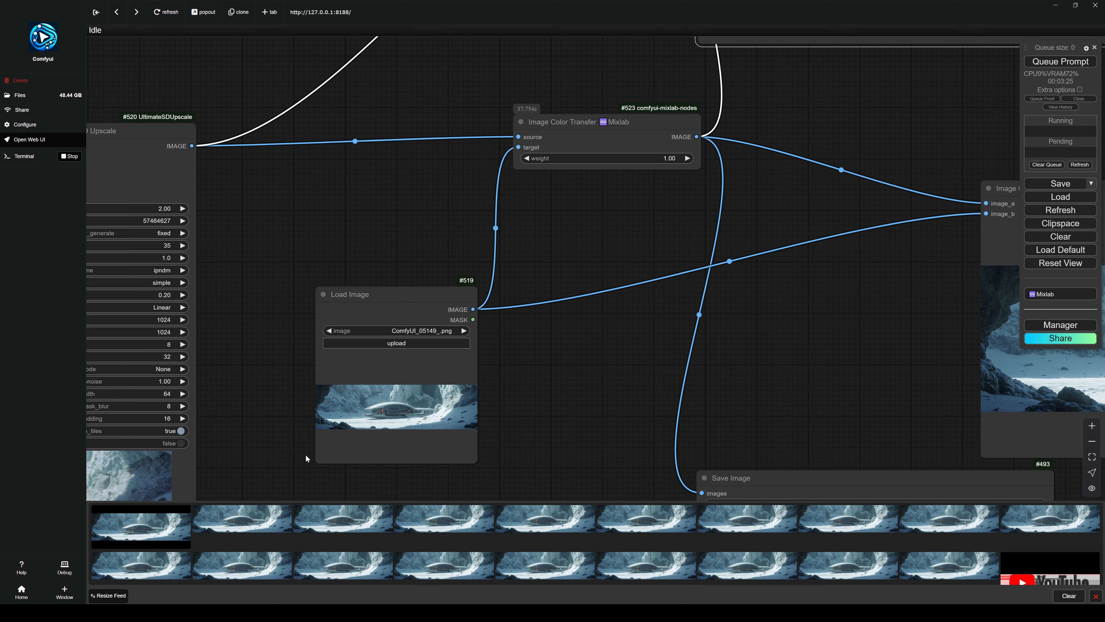
{"action": "scroll", "coordinate": [667, 192], "scroll_direction": "up", "scroll_amount": 2}
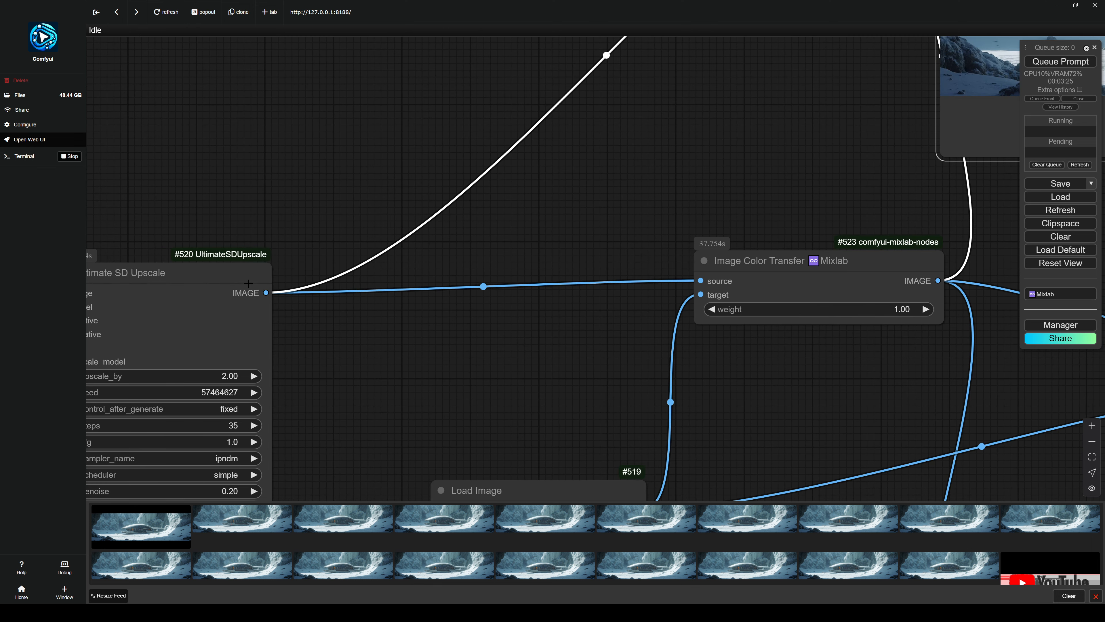
{"action": "scroll", "coordinate": [540, 318], "scroll_direction": "down", "scroll_amount": 1}
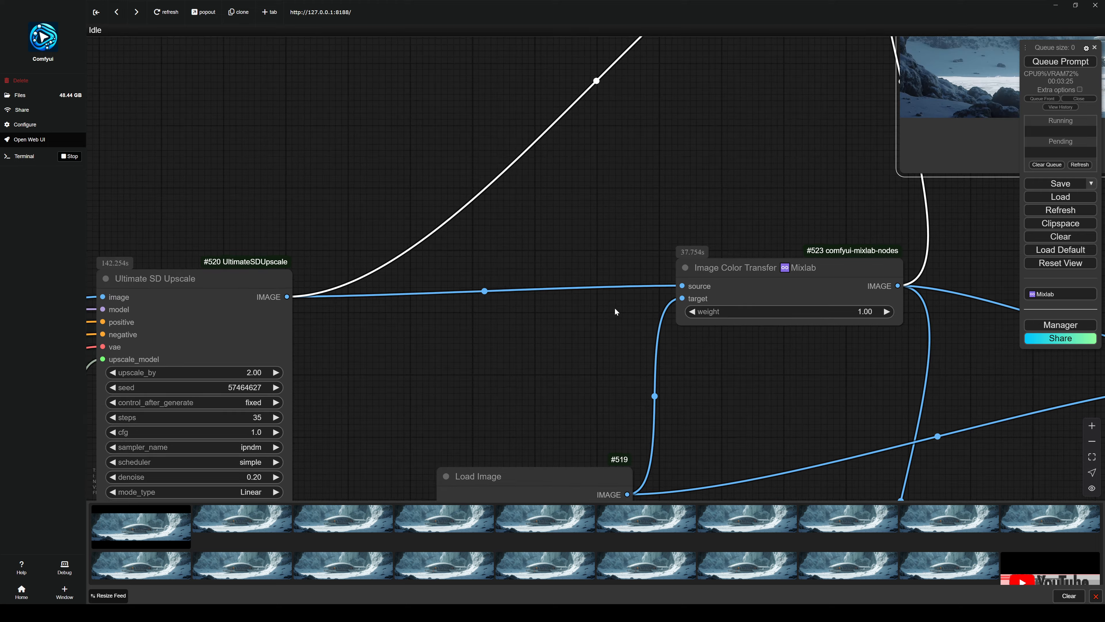
{"action": "left_click_drag", "start_coordinate": [653, 318], "coordinate": [530, 326]}
{"action": "scroll", "coordinate": [530, 326], "scroll_direction": "up", "scroll_amount": 3}
{"action": "left_click_drag", "start_coordinate": [802, 361], "coordinate": [94, 238]}
{"action": "scroll", "coordinate": [455, 293], "scroll_direction": "down", "scroll_amount": 9}
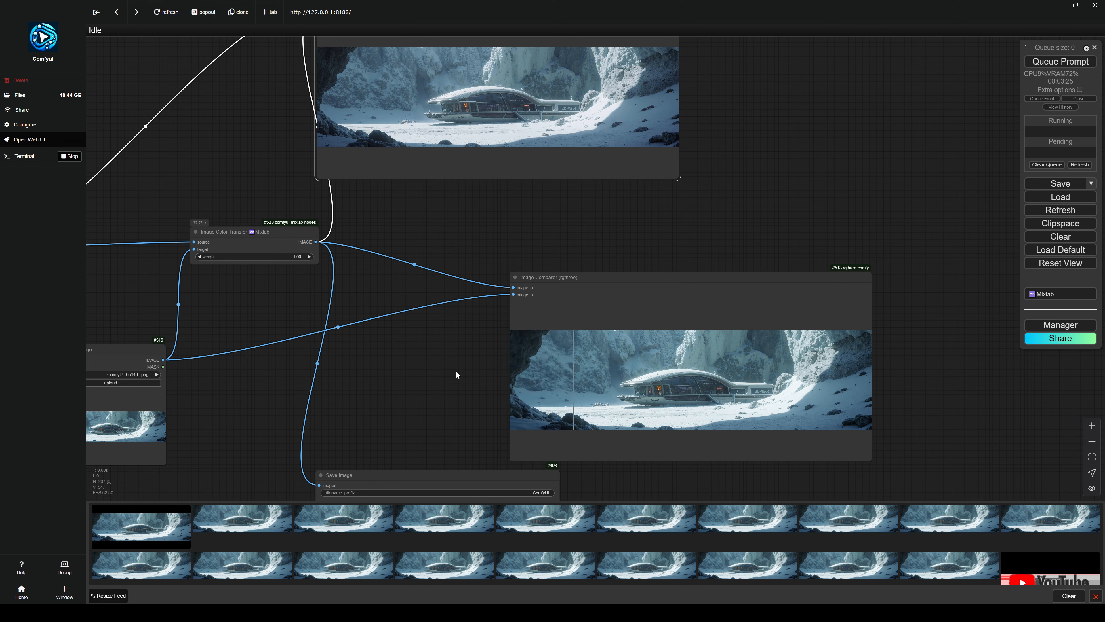
Locate the logo inpainting workflow with the YouTube reference image, beyond the upscaling and color transfer nodes.
{"action": "scroll", "coordinate": [409, 375], "scroll_direction": "down", "scroll_amount": 6}
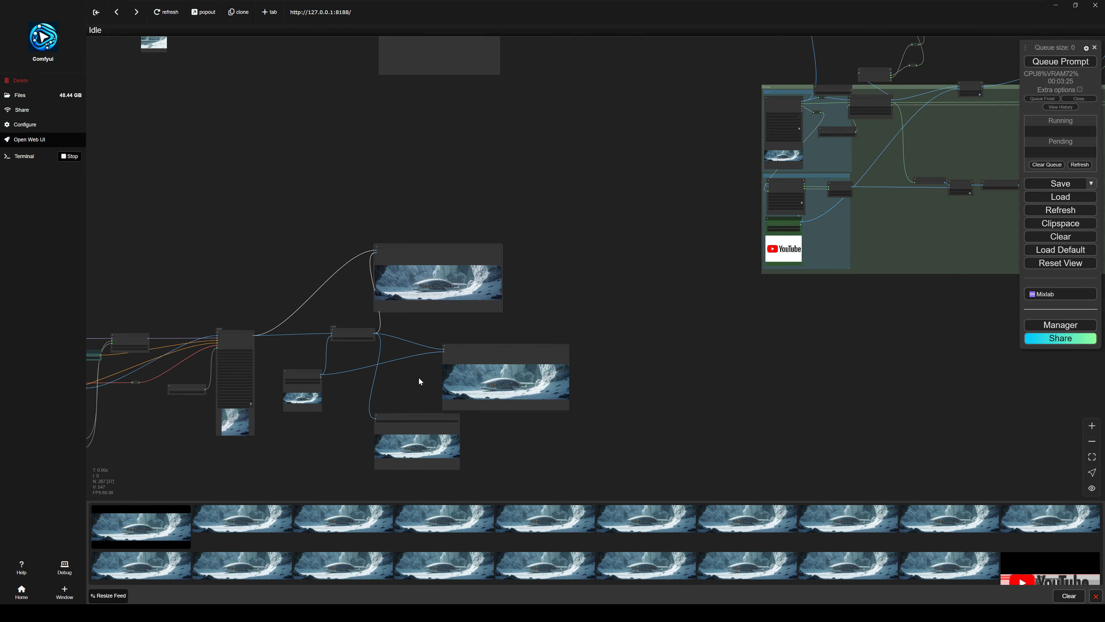
{"action": "left_click_drag", "start_coordinate": [675, 193], "coordinate": [173, 358]}
{"action": "scroll", "coordinate": [173, 358], "scroll_direction": "down", "scroll_amount": 3}
{"action": "left_click_drag", "start_coordinate": [148, 400], "coordinate": [296, 197]}
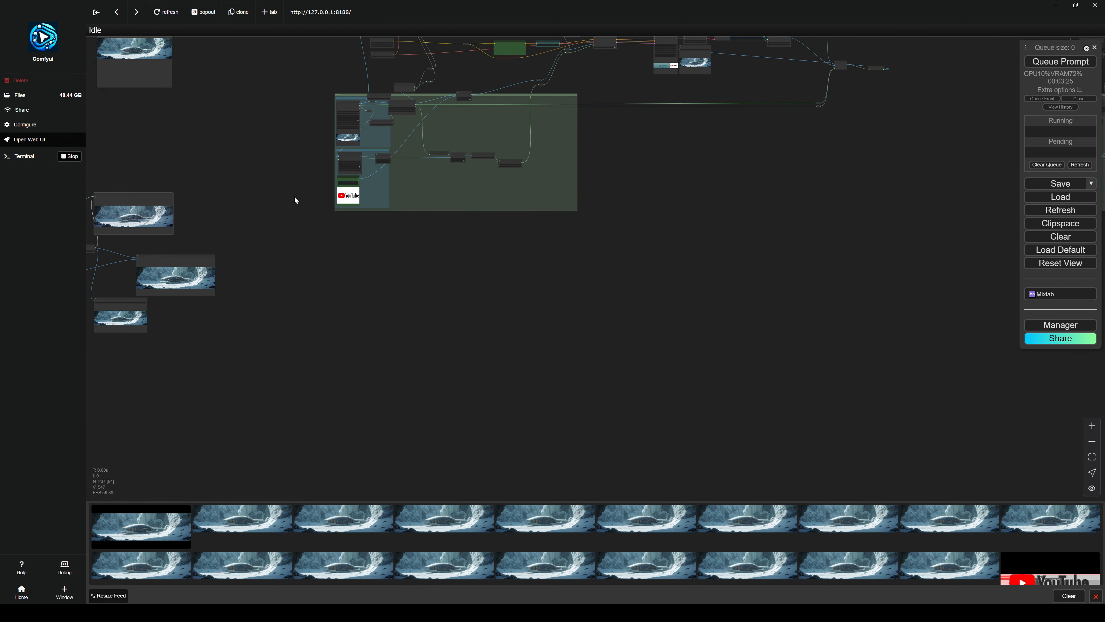
{"action": "scroll", "coordinate": [382, 274], "scroll_direction": "down", "scroll_amount": 2}
{"action": "left_click_drag", "start_coordinate": [580, 295], "coordinate": [515, 318]}
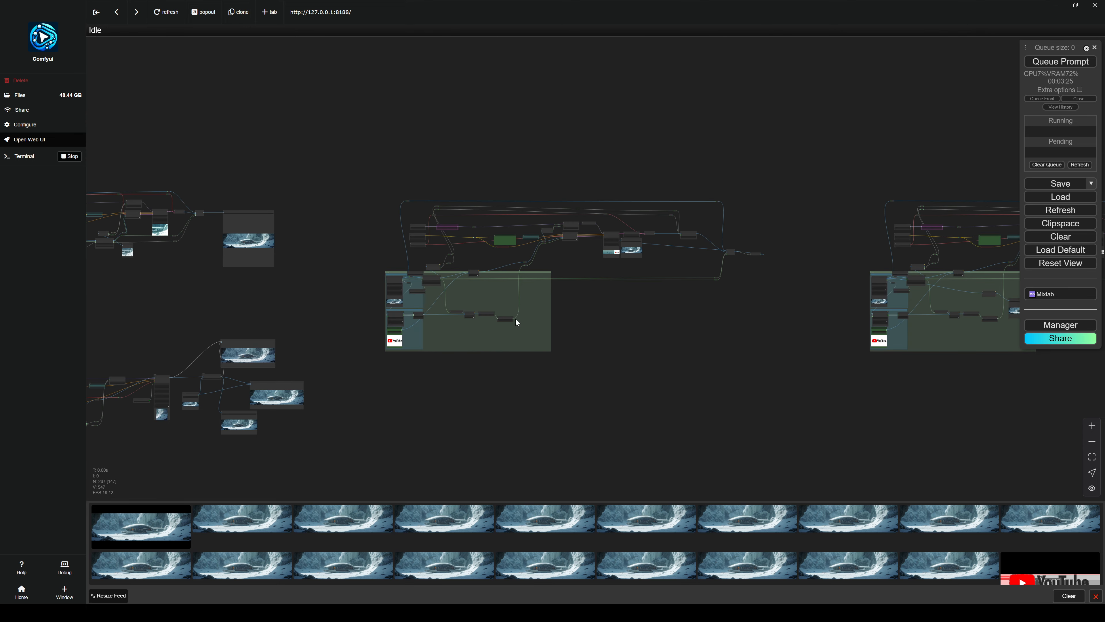
{"action": "scroll", "coordinate": [511, 283], "scroll_direction": "up", "scroll_amount": 4}
{"action": "scroll", "coordinate": [509, 263], "scroll_direction": "up", "scroll_amount": 4}
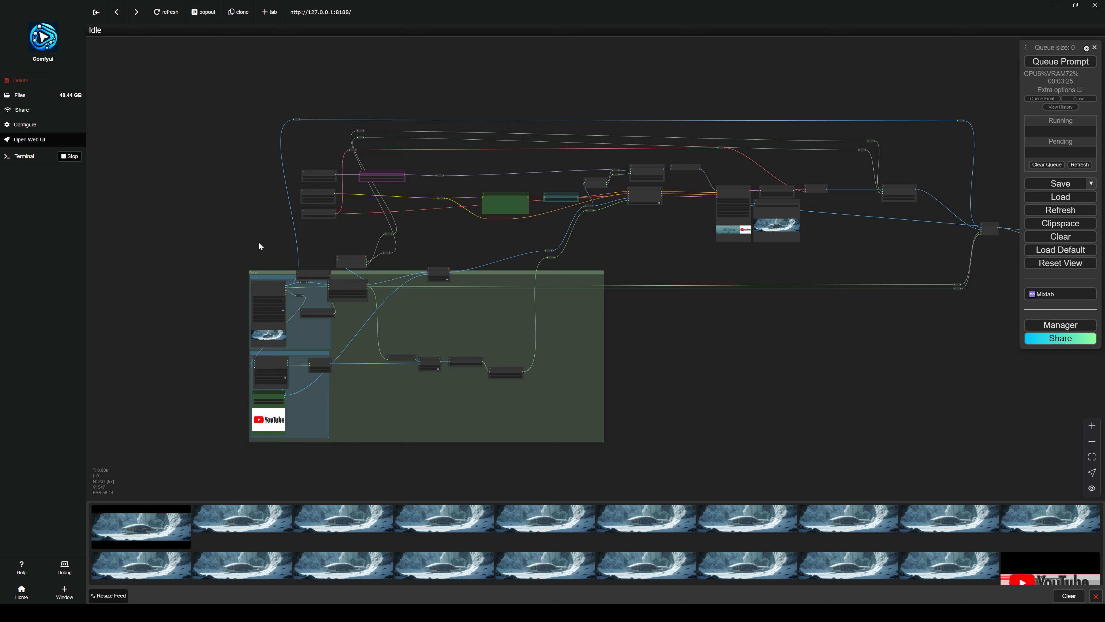
Examine the logo workflow's diffusion model, dual CLIP and VAE loaders and its LoraLoaderModelOnly node with the ACE subject LoRA.
{"action": "scroll", "coordinate": [327, 179], "scroll_direction": "up", "scroll_amount": 4}
{"action": "scroll", "coordinate": [757, 418], "scroll_direction": "down", "scroll_amount": 3}
{"action": "left_click_drag", "start_coordinate": [398, 266], "coordinate": [437, 196]}
{"action": "scroll", "coordinate": [455, 177], "scroll_direction": "up", "scroll_amount": 5}
{"action": "scroll", "coordinate": [455, 178], "scroll_direction": "up", "scroll_amount": 3}
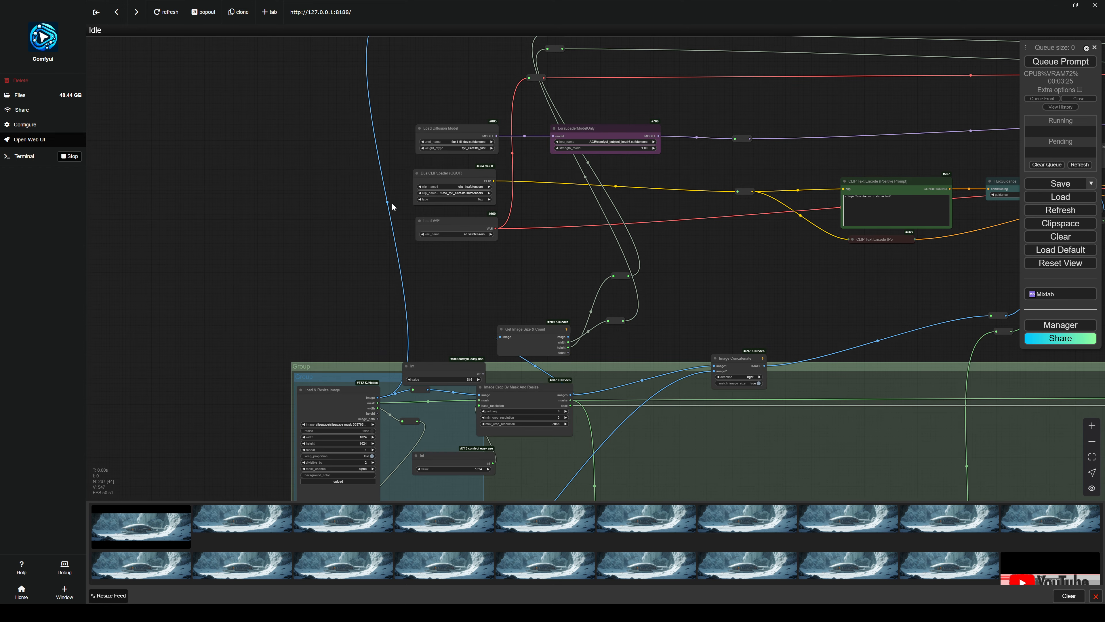
{"action": "scroll", "coordinate": [388, 206], "scroll_direction": "up", "scroll_amount": 3}
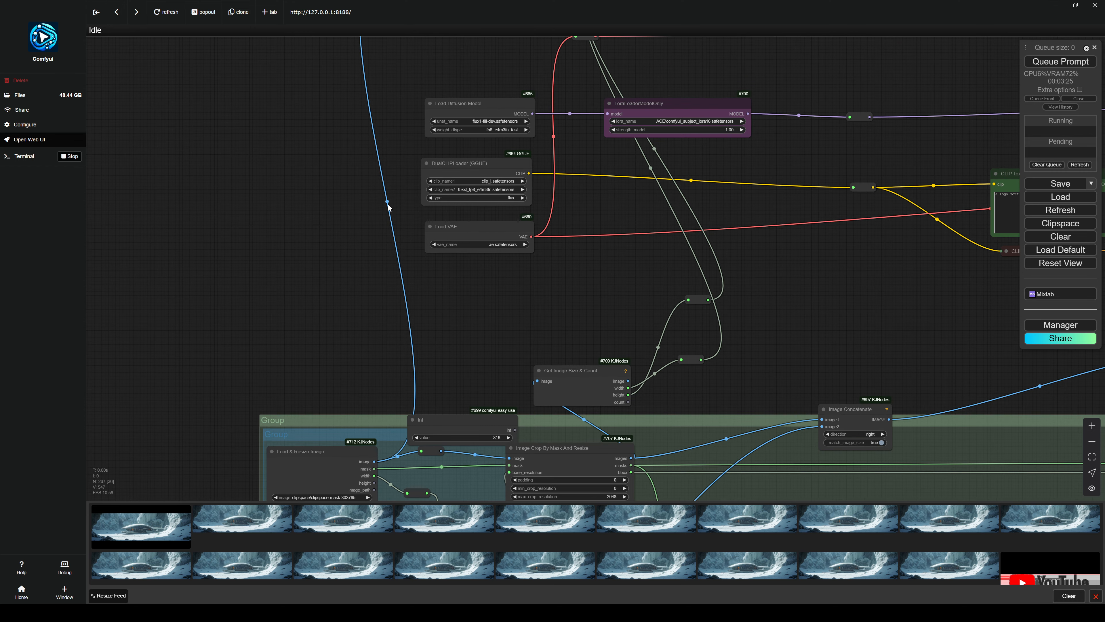
{"action": "scroll", "coordinate": [364, 220], "scroll_direction": "down", "scroll_amount": 3}
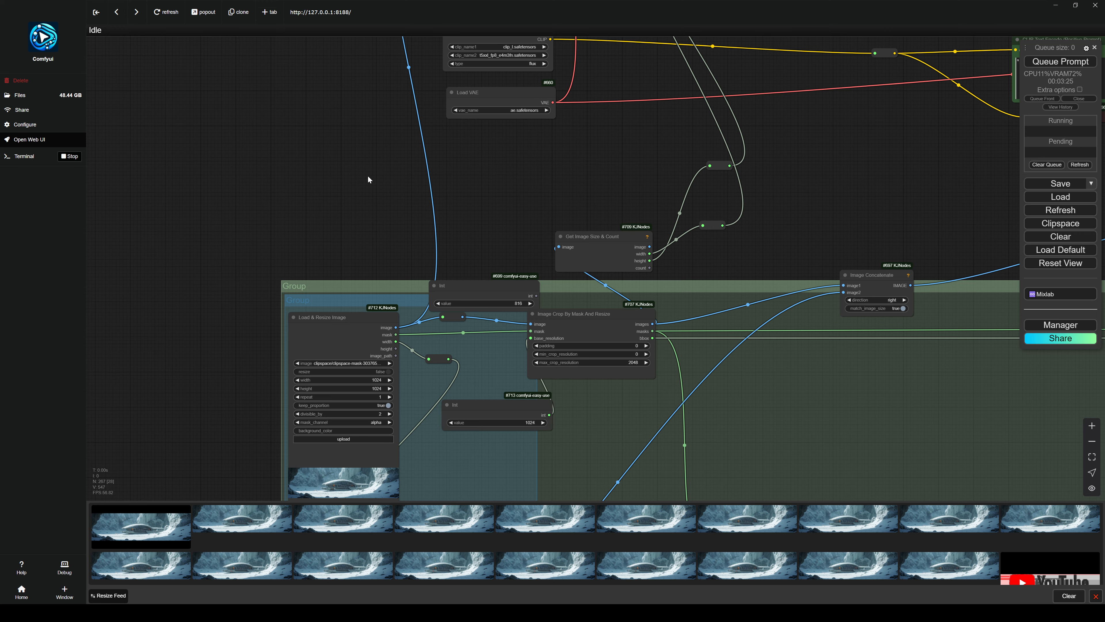
{"action": "scroll", "coordinate": [344, 242], "scroll_direction": "up", "scroll_amount": 3}
{"action": "scroll", "coordinate": [347, 237], "scroll_direction": "down", "scroll_amount": 1}
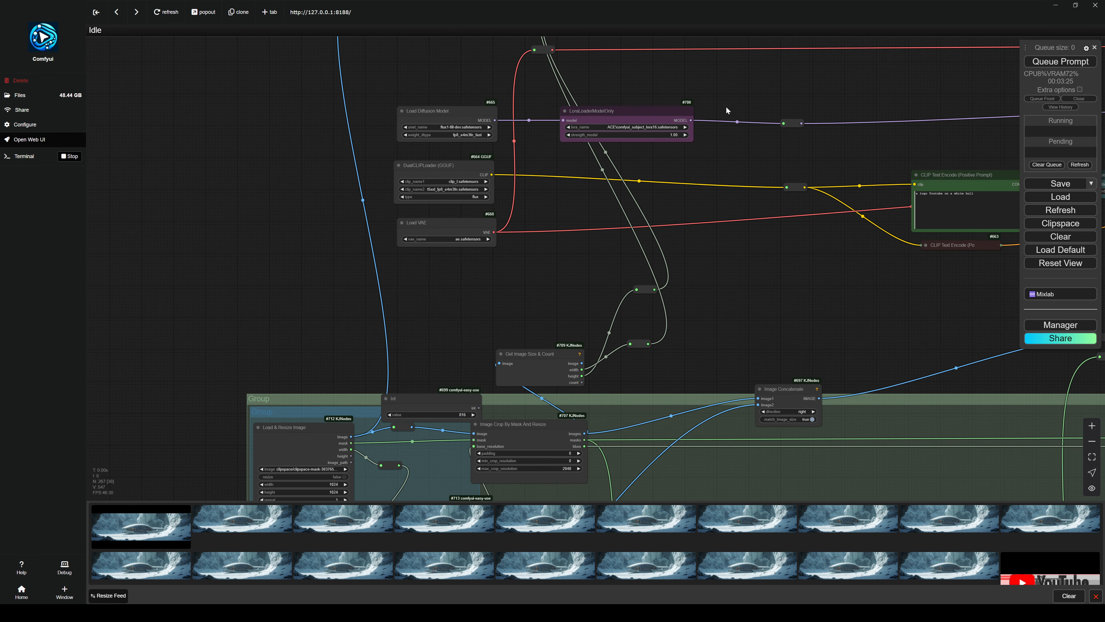
Examine the outpost image in Load & Resize Image #712 and its links to Image Crop By Mask And Resize #707.
{"action": "left_click_drag", "start_coordinate": [323, 307], "coordinate": [309, 185]}
{"action": "scroll", "coordinate": [379, 386], "scroll_direction": "up", "scroll_amount": 3}
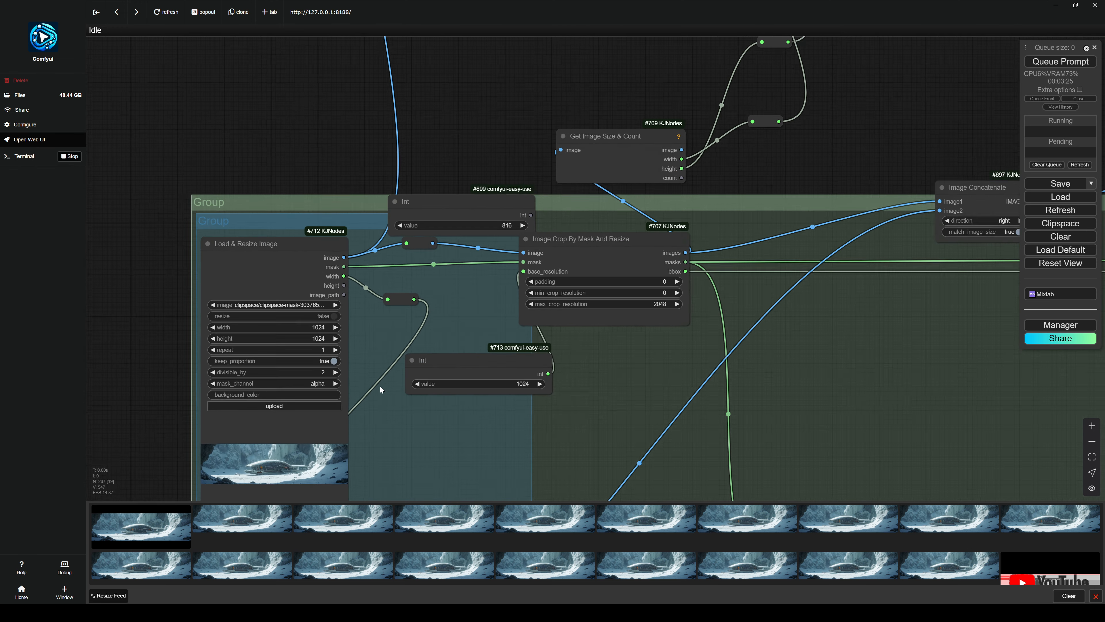
{"action": "scroll", "coordinate": [357, 372], "scroll_direction": "up", "scroll_amount": 3}
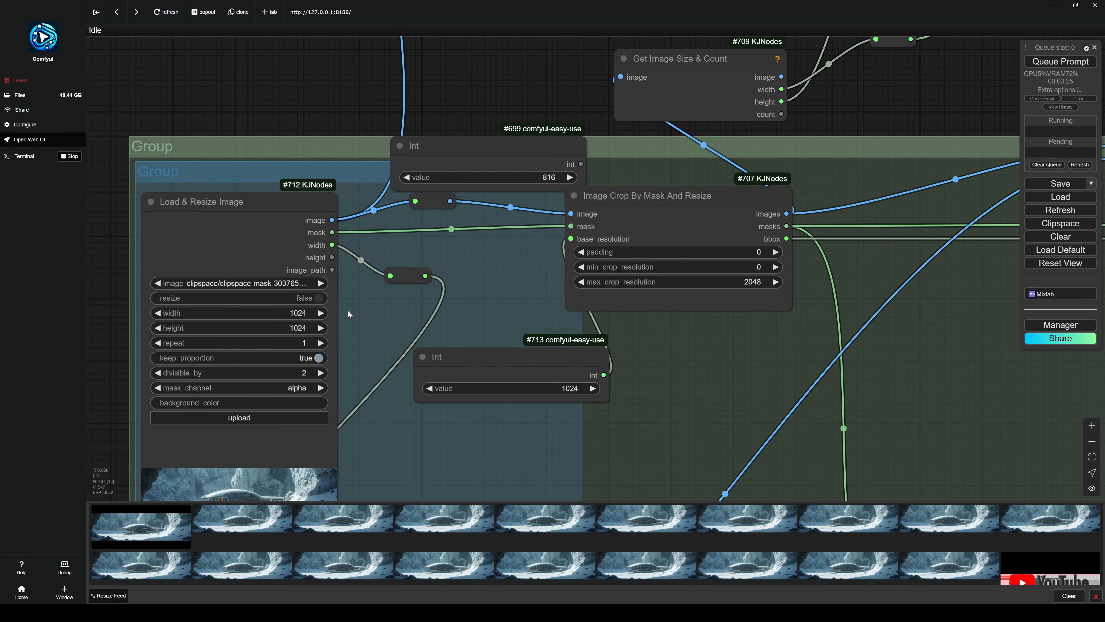
{"action": "scroll", "coordinate": [336, 309], "scroll_direction": "down", "scroll_amount": 8}
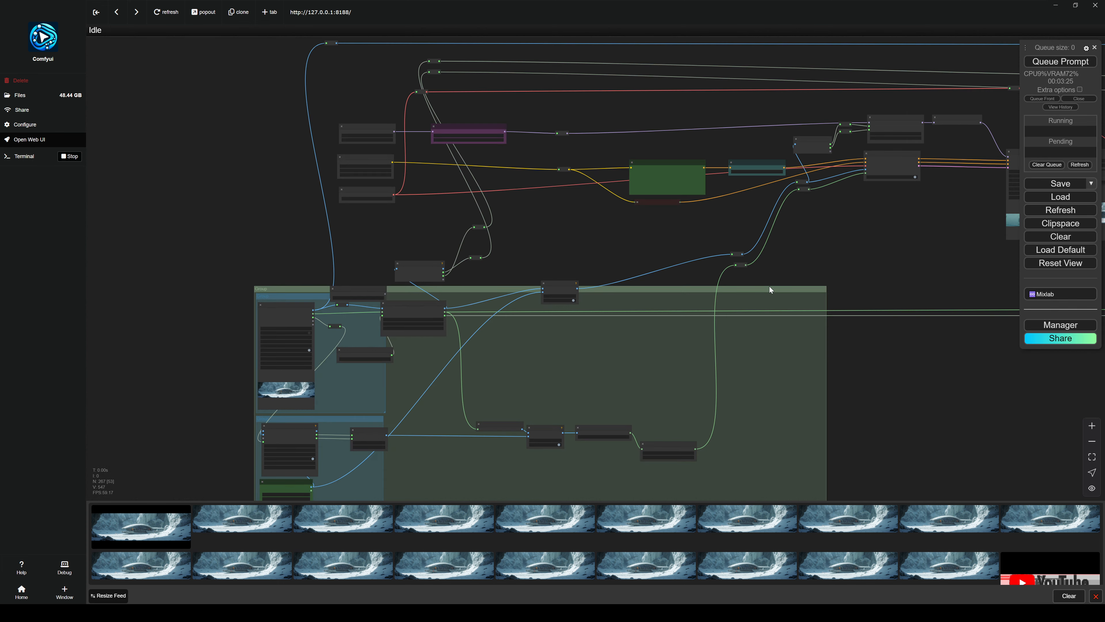
Examine the YouTube logo input, Resize Image #692, and the image and mask concatenation nodes in the logo workflow's group.
{"action": "scroll", "coordinate": [602, 192], "scroll_direction": "up", "scroll_amount": 3}
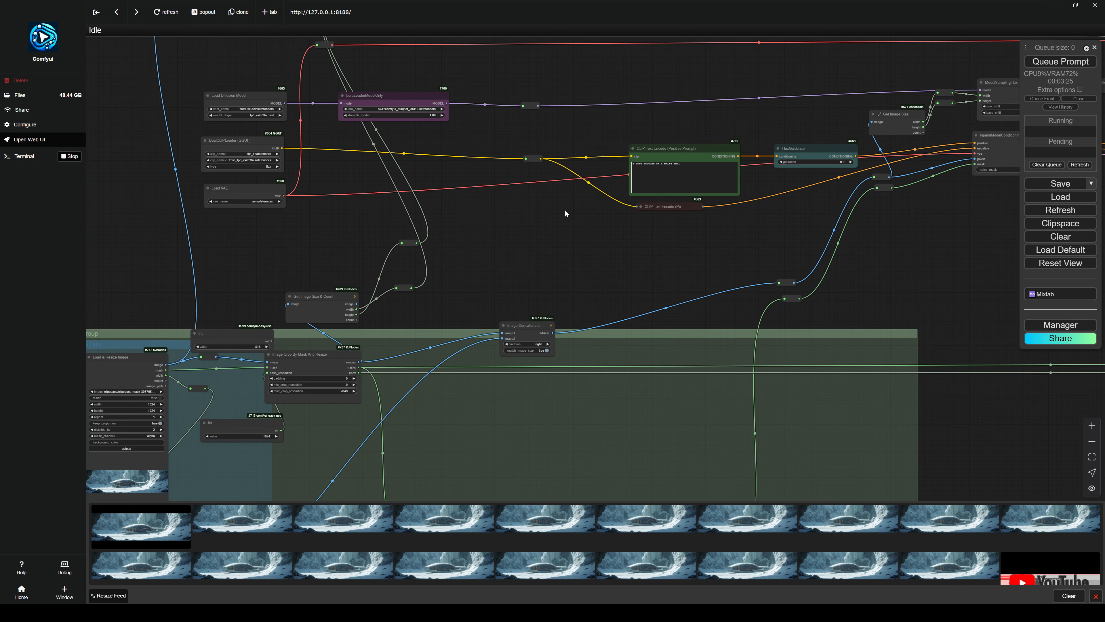
{"action": "key", "text": "1"}
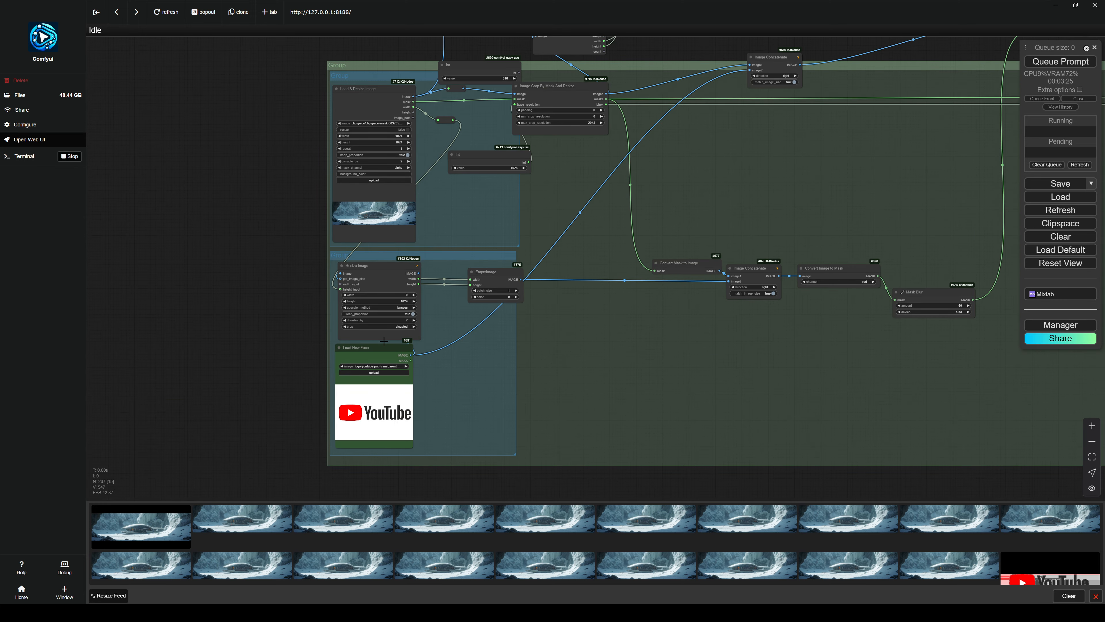
{"action": "scroll", "coordinate": [384, 341], "scroll_direction": "up", "scroll_amount": 12}
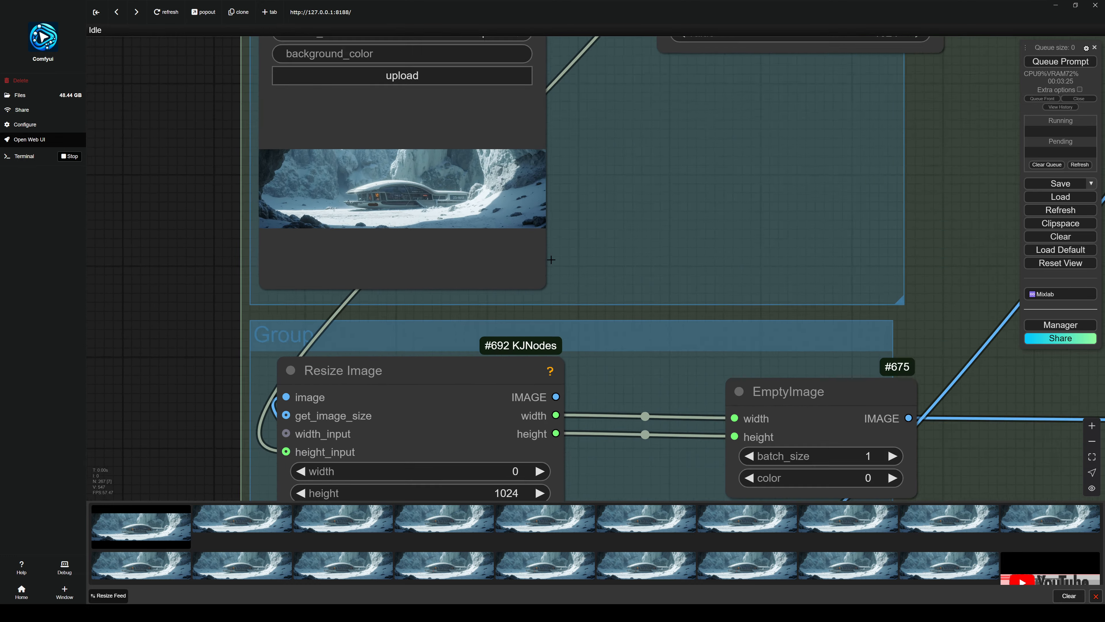
{"action": "scroll", "coordinate": [589, 323], "scroll_direction": "down", "scroll_amount": 12}
{"action": "scroll", "coordinate": [731, 238], "scroll_direction": "up", "scroll_amount": 4}
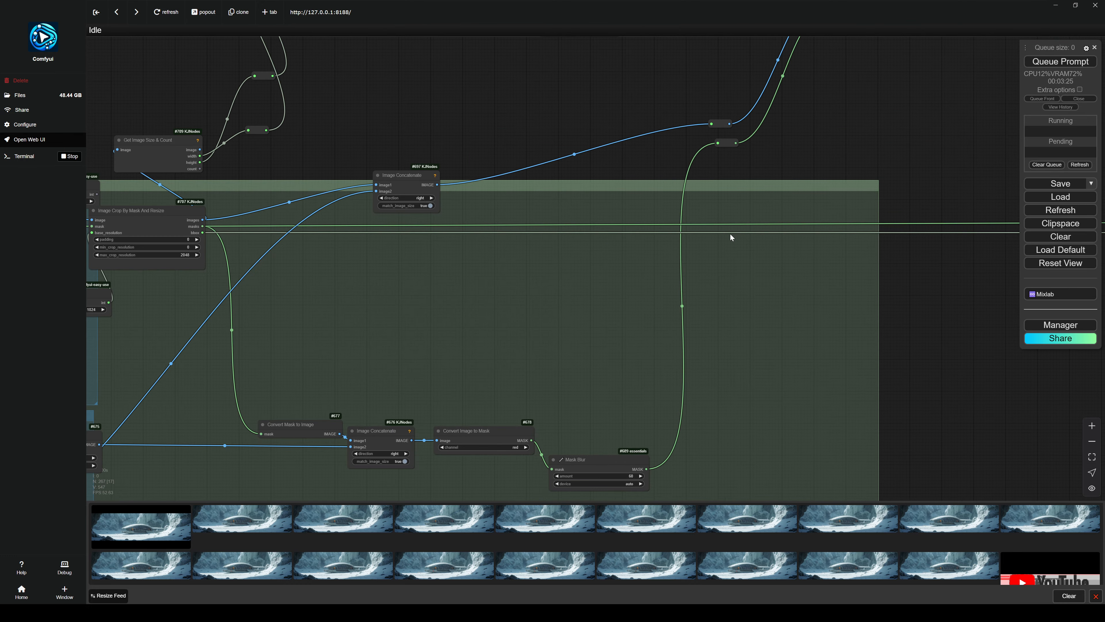
Examine the generated logo beside the YouTube reference in the preview of KSampler #703.
{"action": "scroll", "coordinate": [730, 235], "scroll_direction": "down", "scroll_amount": 9}
{"action": "scroll", "coordinate": [728, 222], "scroll_direction": "up", "scroll_amount": 7}
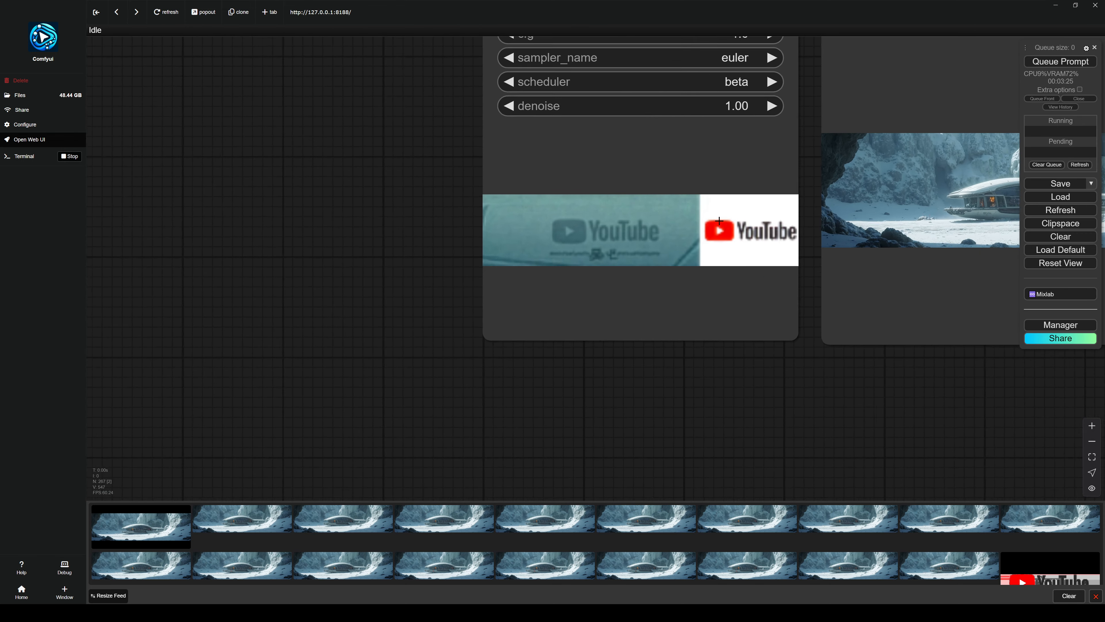
{"action": "scroll", "coordinate": [728, 222], "scroll_direction": "up", "scroll_amount": 4}
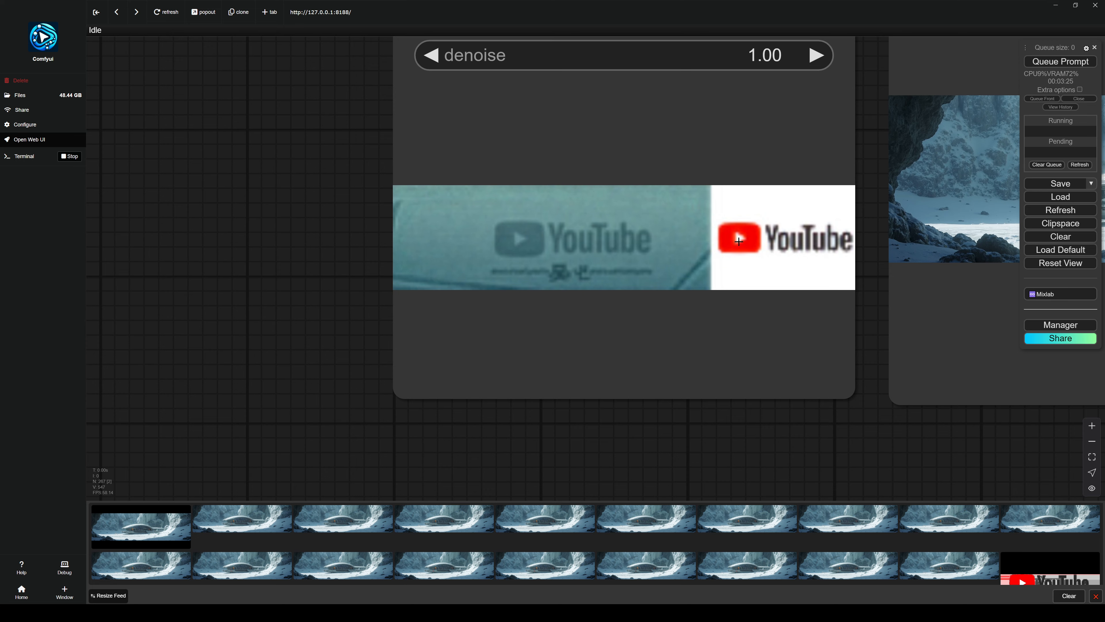
{"action": "scroll", "coordinate": [455, 237], "scroll_direction": "down", "scroll_amount": 5}
{"action": "scroll", "coordinate": [260, 240], "scroll_direction": "right", "scroll_amount": 5}
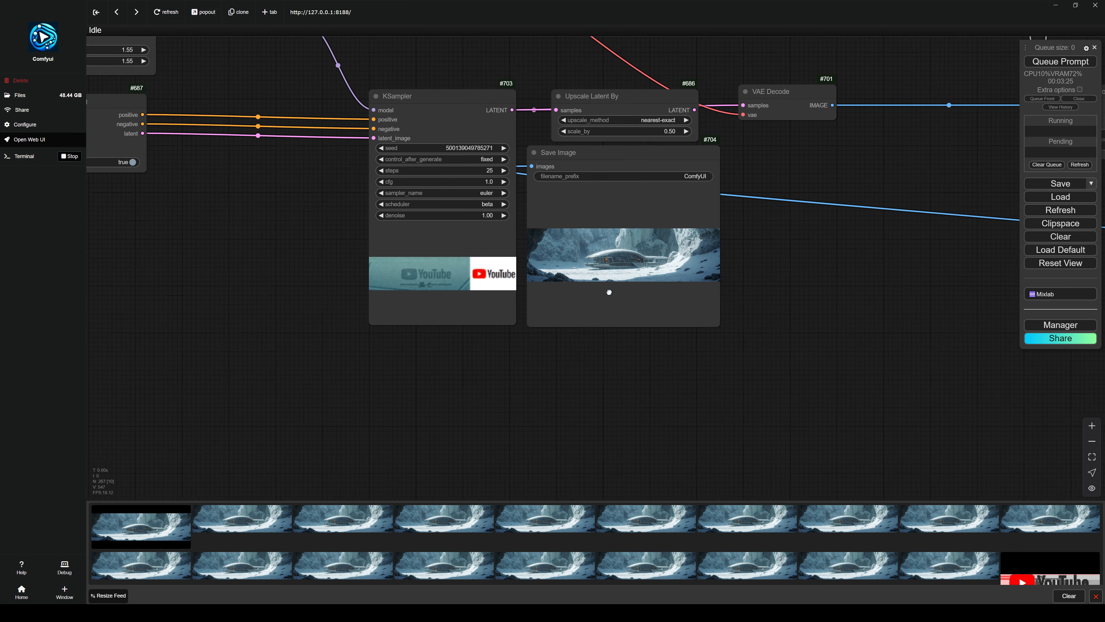
Examine the YouTube logo on the outpost's hull in the full scene of Save Image #704.
{"action": "scroll", "coordinate": [261, 239], "scroll_direction": "down", "scroll_amount": 4}
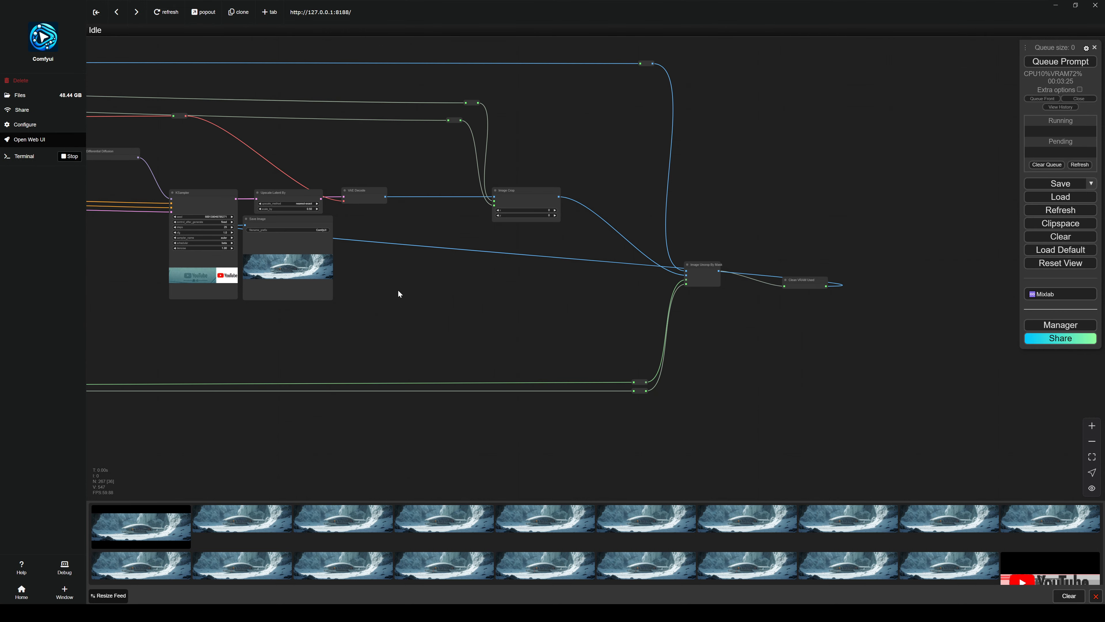
{"action": "scroll", "coordinate": [261, 272], "scroll_direction": "up", "scroll_amount": 10}
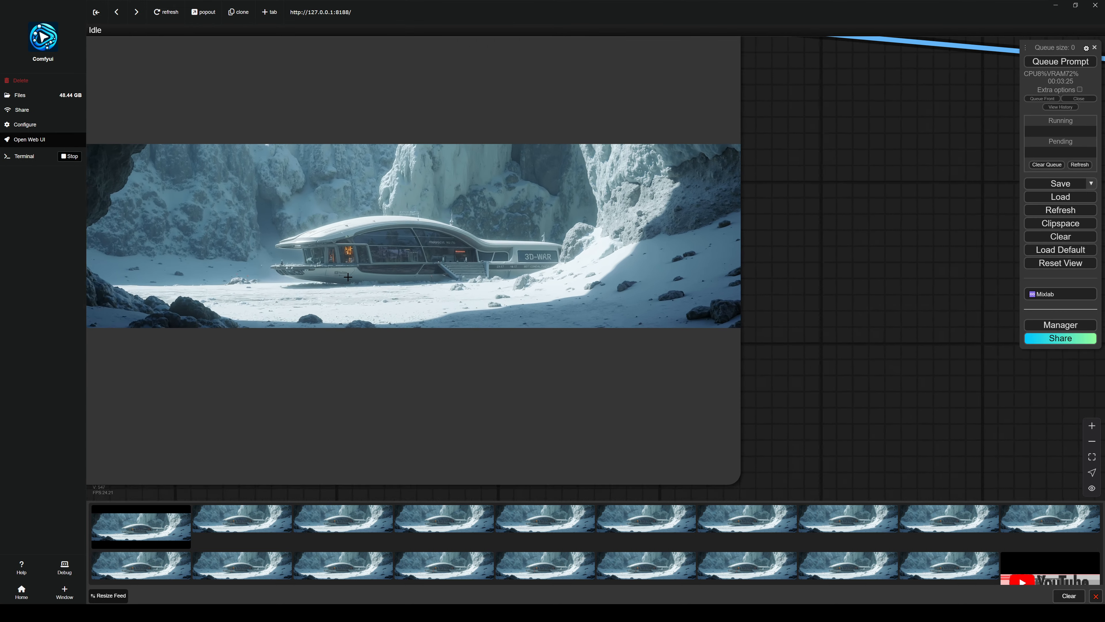
{"action": "scroll", "coordinate": [348, 277], "scroll_direction": "up", "scroll_amount": 5}
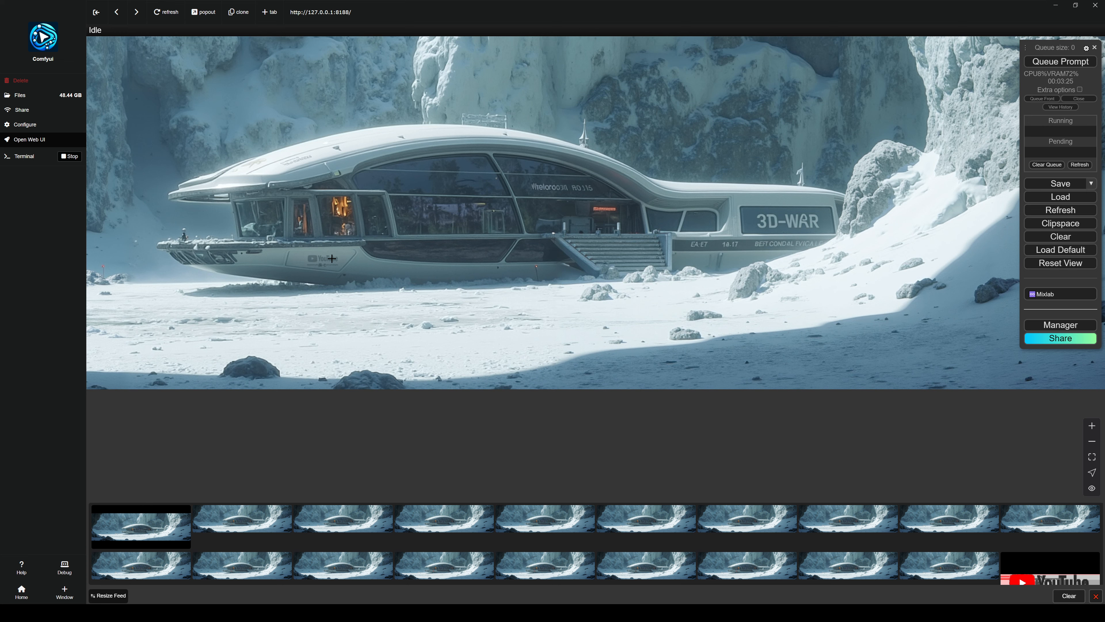
{"action": "scroll", "coordinate": [315, 326], "scroll_direction": "down", "scroll_amount": 6}
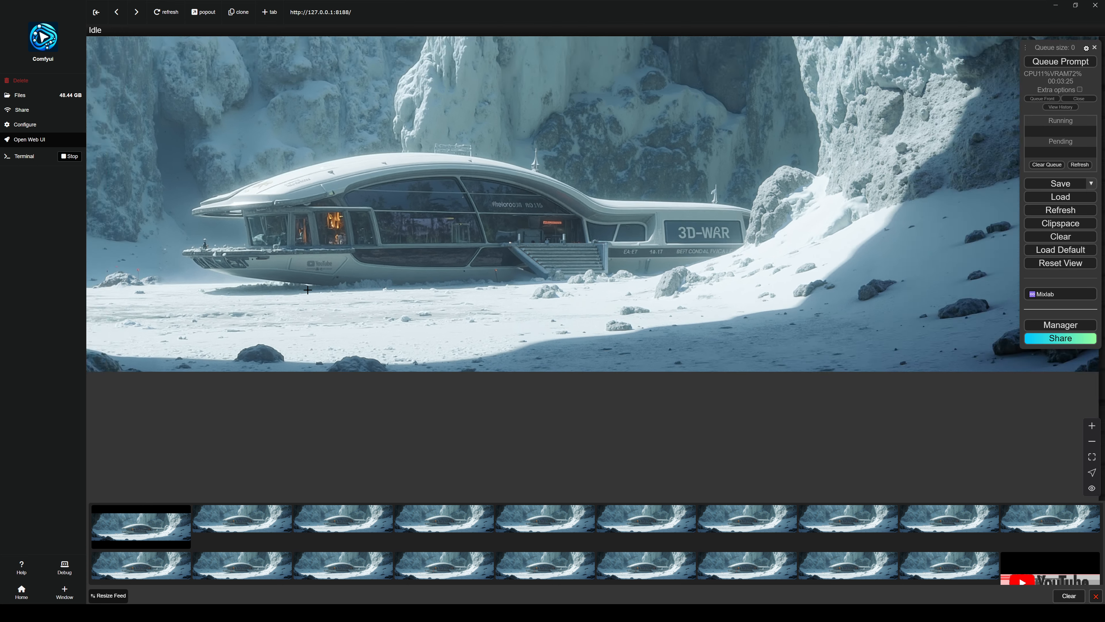
{"action": "scroll", "coordinate": [315, 325], "scroll_direction": "down", "scroll_amount": 10}
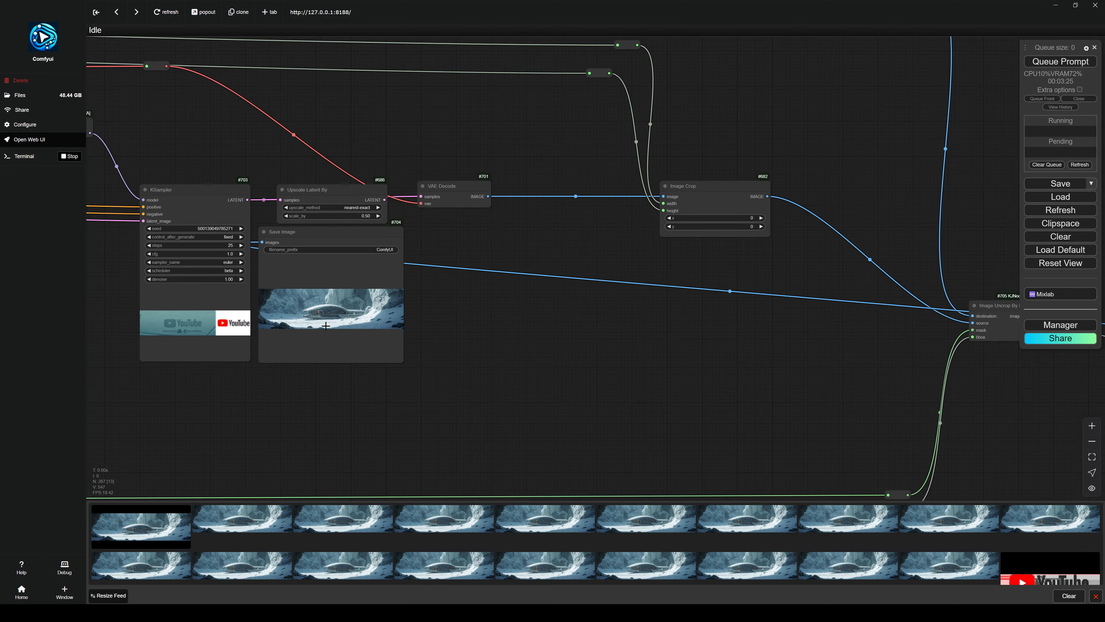
Examine the guidance value of FluxGuidance #668 and its place between the positive prompt and inpaint conditioning.
{"action": "scroll", "coordinate": [572, 227], "scroll_direction": "up", "scroll_amount": 10}
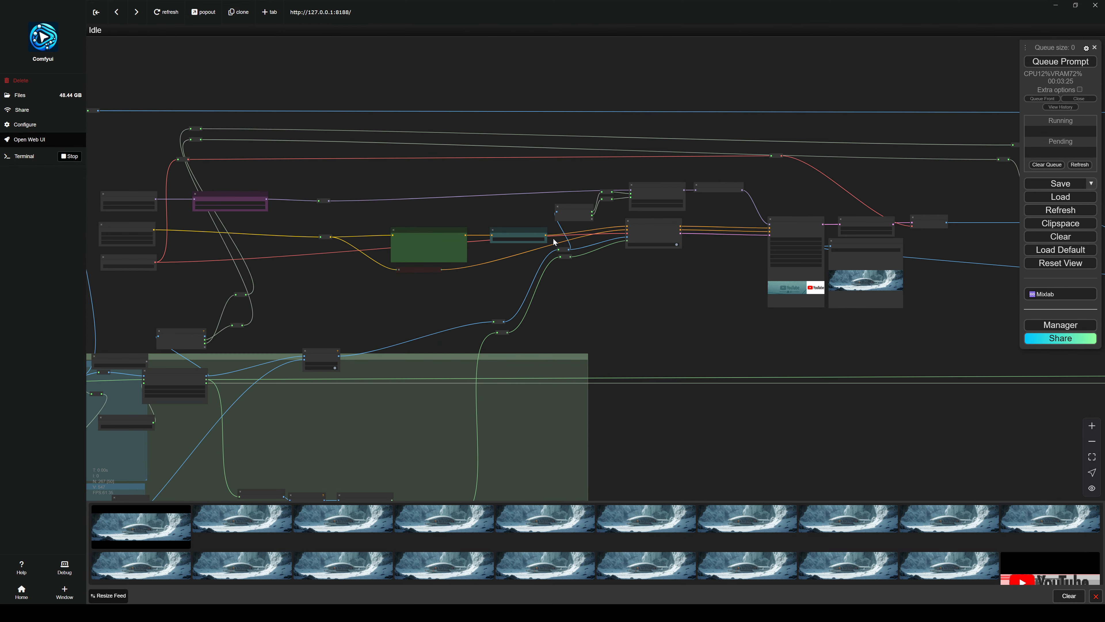
{"action": "scroll", "coordinate": [504, 264], "scroll_direction": "up", "scroll_amount": 4}
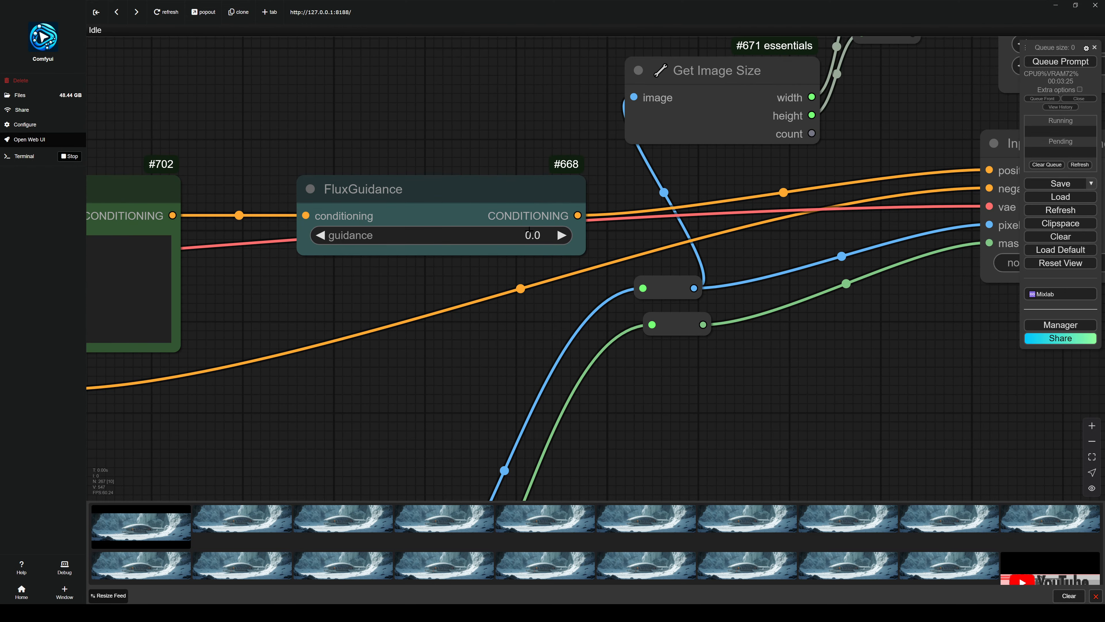
{"action": "scroll", "coordinate": [454, 365], "scroll_direction": "down", "scroll_amount": 6}
{"action": "scroll", "coordinate": [454, 389], "scroll_direction": "down", "scroll_amount": 8}
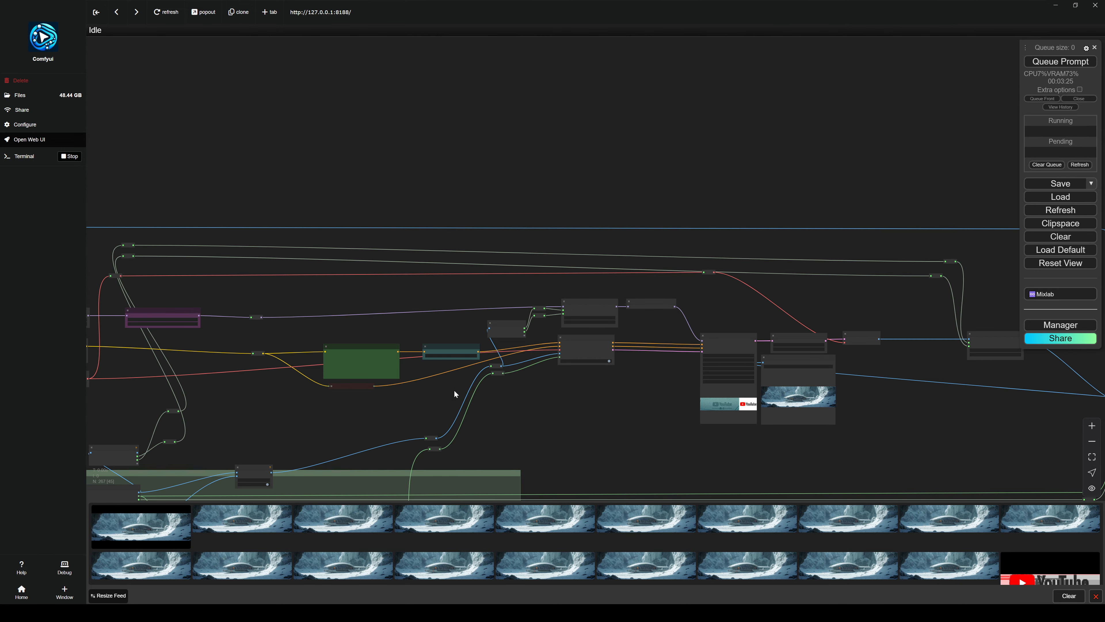
Examine the logo preview of KSampler #823 in the neighbouring copy of the logo workflow.
{"action": "scroll", "coordinate": [578, 400], "scroll_direction": "down", "scroll_amount": 2}
{"action": "scroll", "coordinate": [787, 403], "scroll_direction": "up", "scroll_amount": 1}
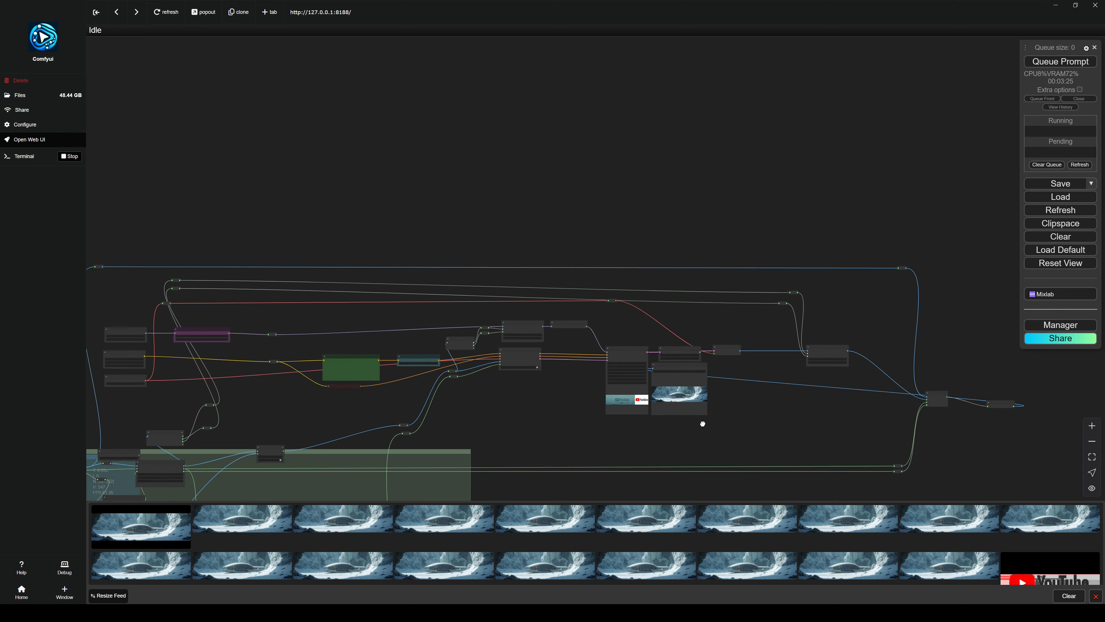
{"action": "left_click_drag", "start_coordinate": [977, 441], "coordinate": [189, 348]}
{"action": "left_click_drag", "start_coordinate": [985, 351], "coordinate": [616, 287]}
{"action": "scroll", "coordinate": [536, 313], "scroll_direction": "up", "scroll_amount": 10}
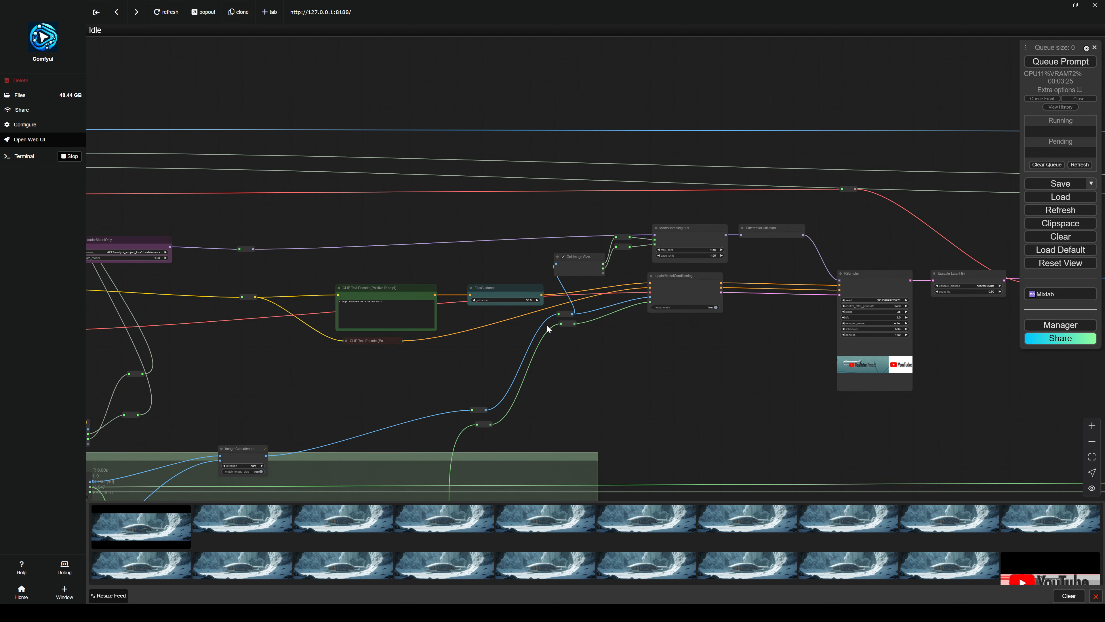
{"action": "left_click_drag", "start_coordinate": [853, 383], "coordinate": [424, 386]}
{"action": "scroll", "coordinate": [602, 391], "scroll_direction": "up", "scroll_amount": 3}
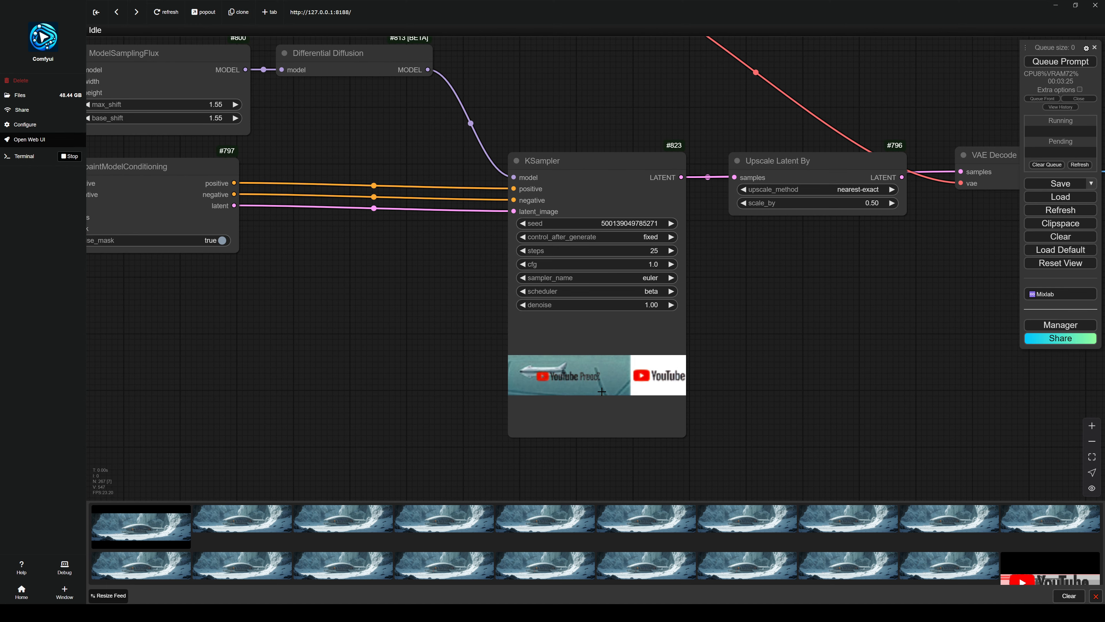
{"action": "scroll", "coordinate": [577, 398], "scroll_direction": "up", "scroll_amount": 8}
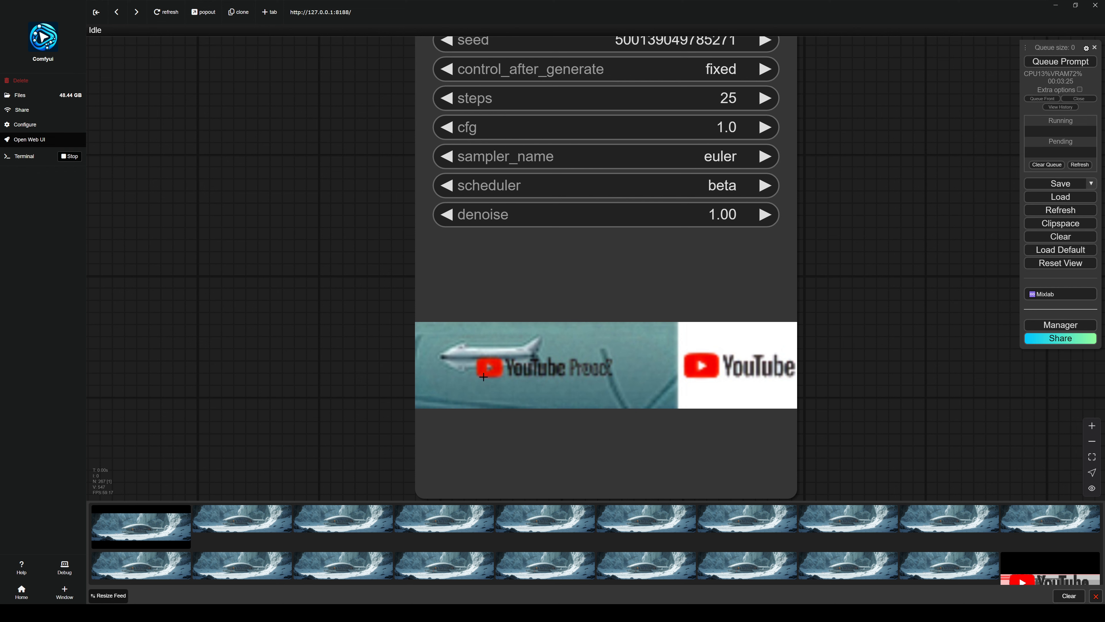
{"action": "scroll", "coordinate": [484, 377], "scroll_direction": "up", "scroll_amount": 2}
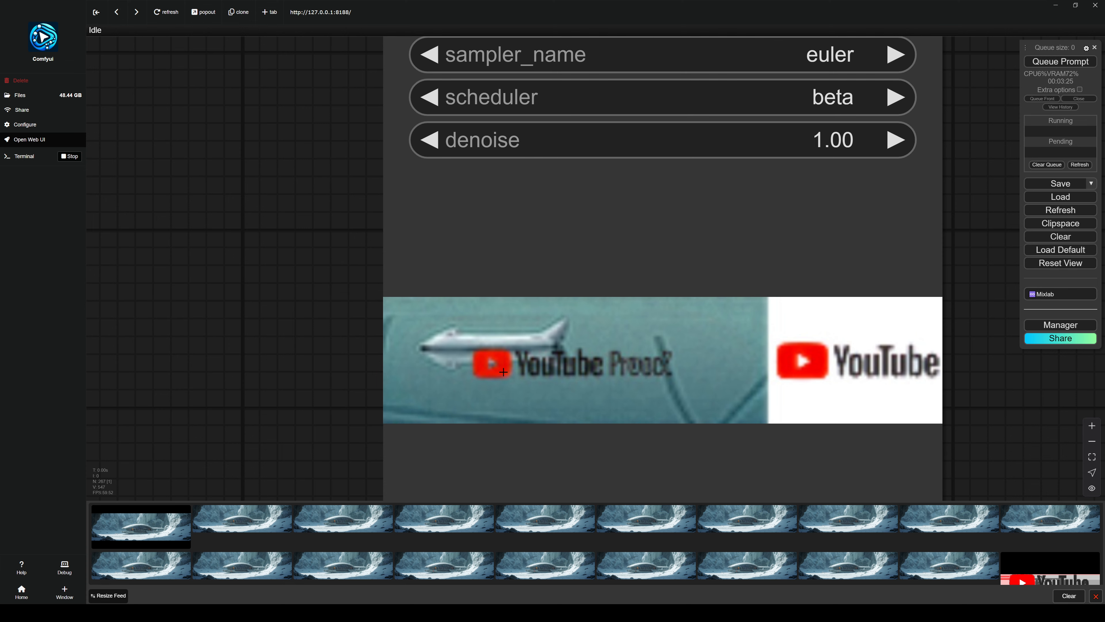
Examine the YouTube logo on the outpost's hull in the full-scene output of the neighbouring logo workflow copy.
{"action": "scroll", "coordinate": [473, 356], "scroll_direction": "down", "scroll_amount": 6}
{"action": "scroll", "coordinate": [504, 373], "scroll_direction": "down", "scroll_amount": 6}
{"action": "left_click_drag", "start_coordinate": [814, 351], "coordinate": [136, 351]}
{"action": "left_click_drag", "start_coordinate": [777, 398], "coordinate": [439, 169]}
{"action": "scroll", "coordinate": [623, 267], "scroll_direction": "up", "scroll_amount": 15}
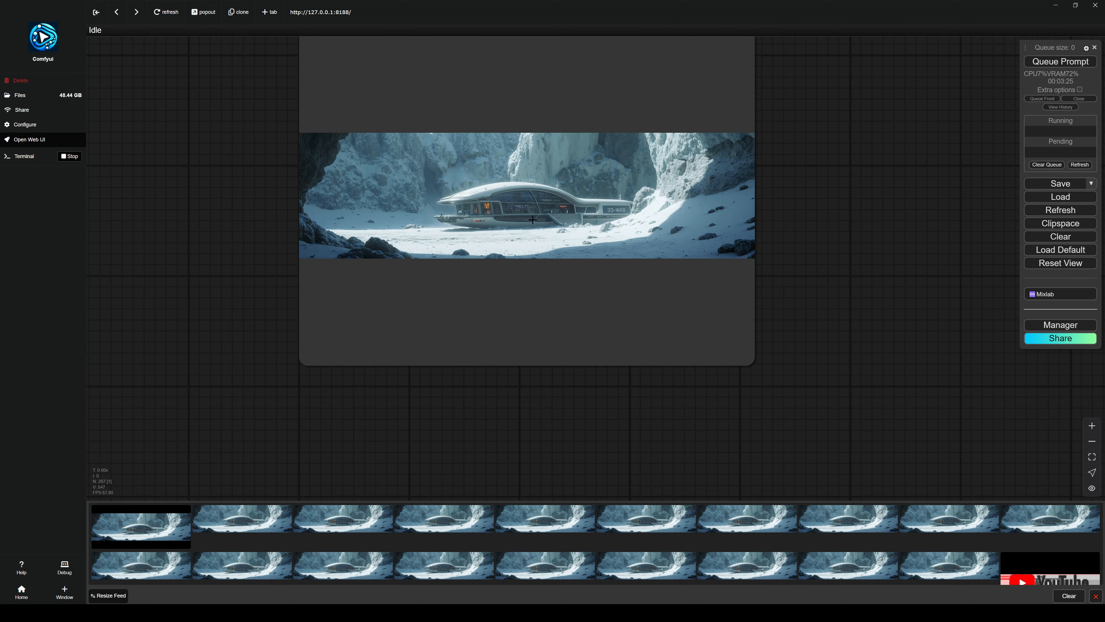
{"action": "scroll", "coordinate": [526, 222], "scroll_direction": "up", "scroll_amount": 3}
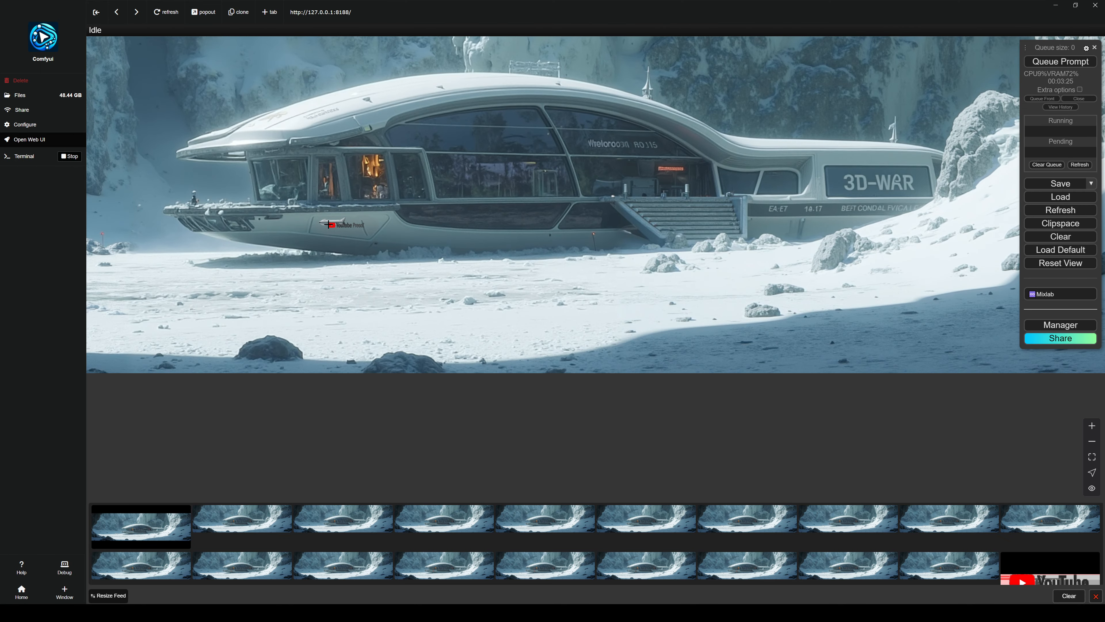
{"action": "scroll", "coordinate": [323, 230], "scroll_direction": "down", "scroll_amount": 12}
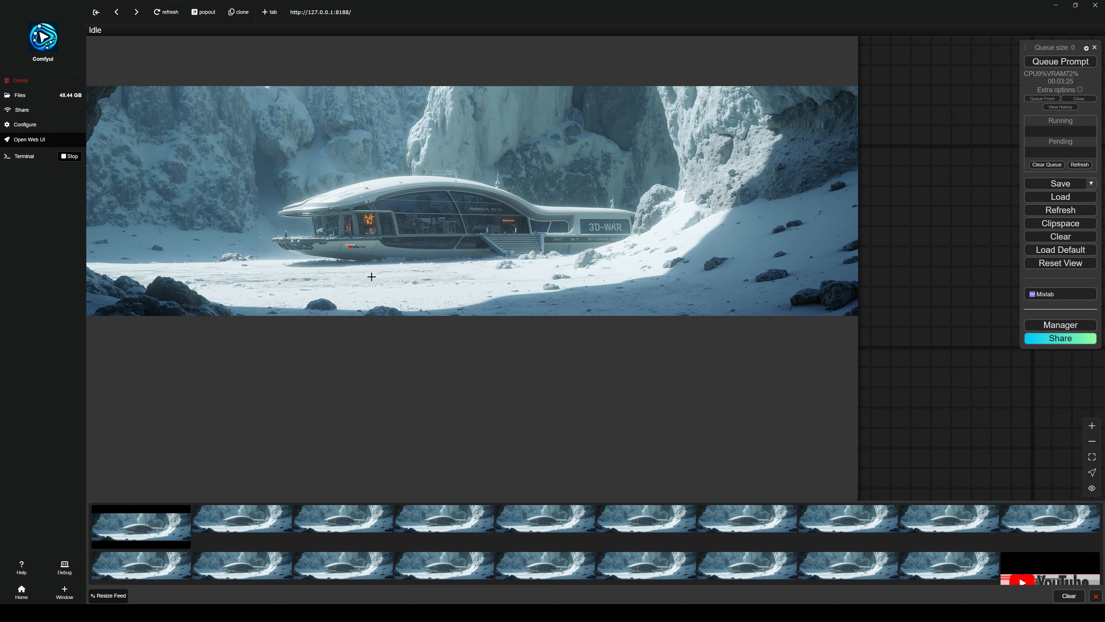
Locate the canvas-resizing workflow beyond the logo workflow copies and examine the outpost scene in Load Image #589.
{"action": "scroll", "coordinate": [385, 286], "scroll_direction": "down", "scroll_amount": 15}
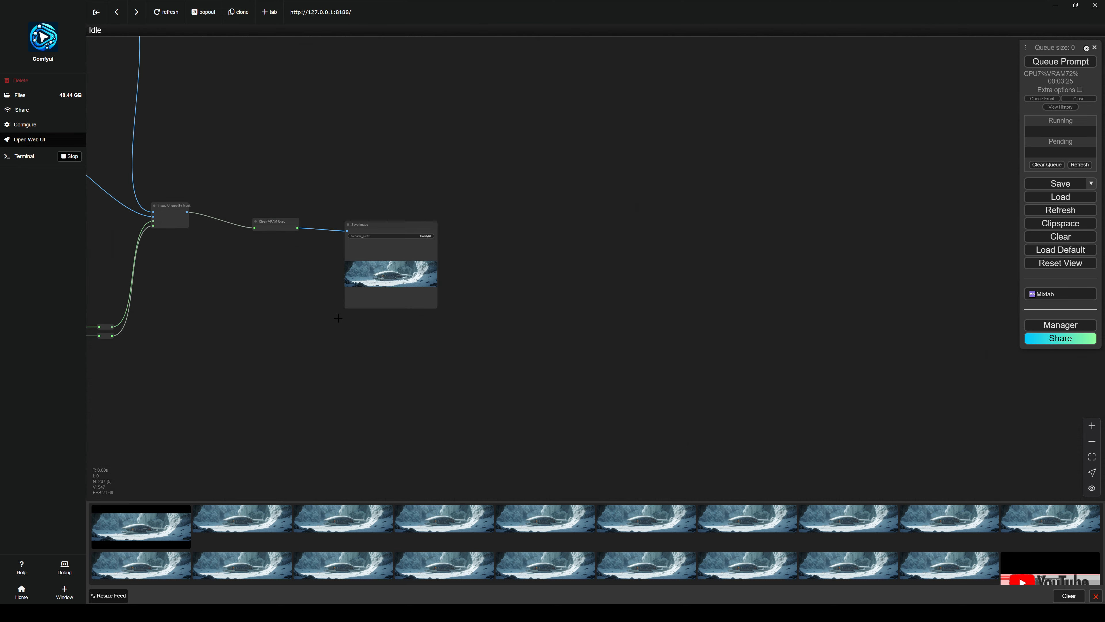
{"action": "left_click_drag", "start_coordinate": [183, 344], "coordinate": [414, 344]}
{"action": "scroll", "coordinate": [415, 344], "scroll_direction": "down", "scroll_amount": 3}
{"action": "left_click_drag", "start_coordinate": [252, 281], "coordinate": [771, 178]}
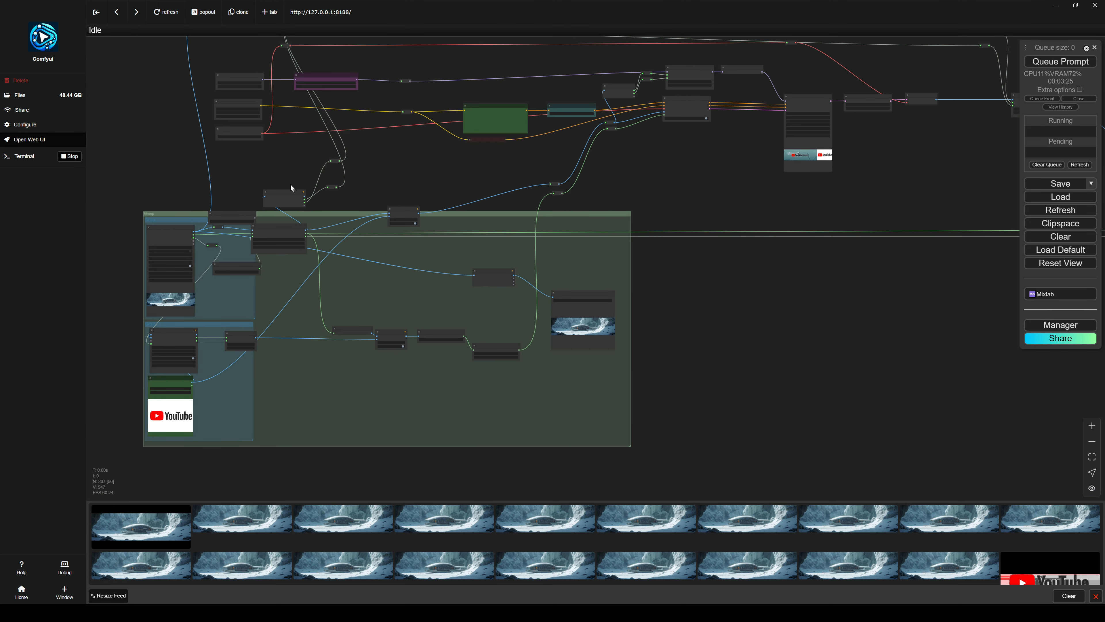
{"action": "left_click_drag", "start_coordinate": [227, 170], "coordinate": [392, 242]}
{"action": "scroll", "coordinate": [365, 341], "scroll_direction": "down", "scroll_amount": 3}
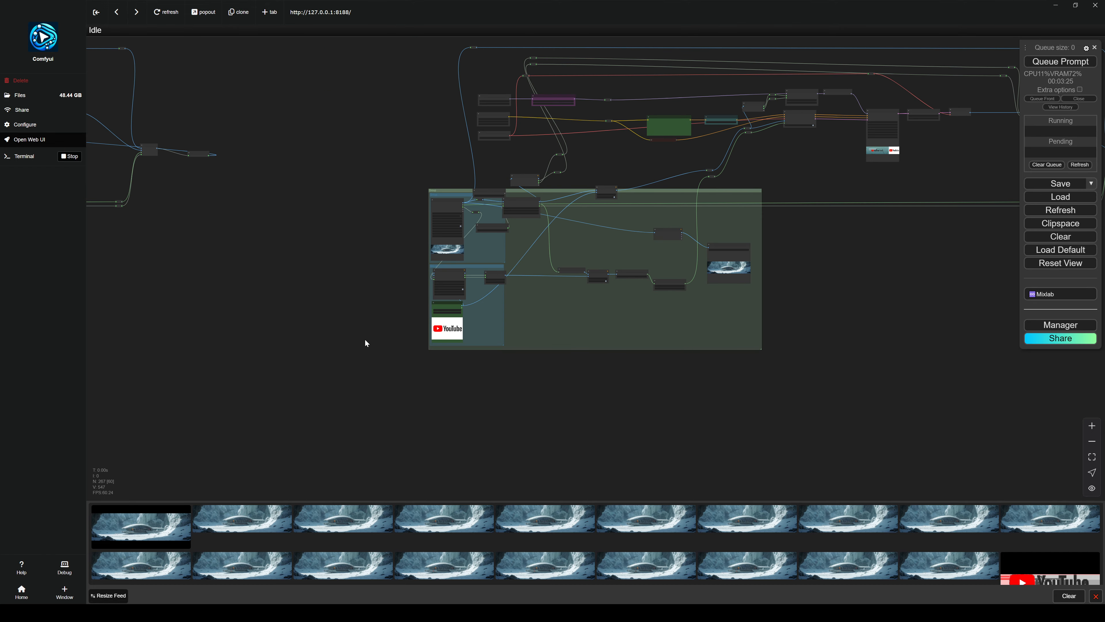
{"action": "left_click_drag", "start_coordinate": [365, 341], "coordinate": [701, 291]}
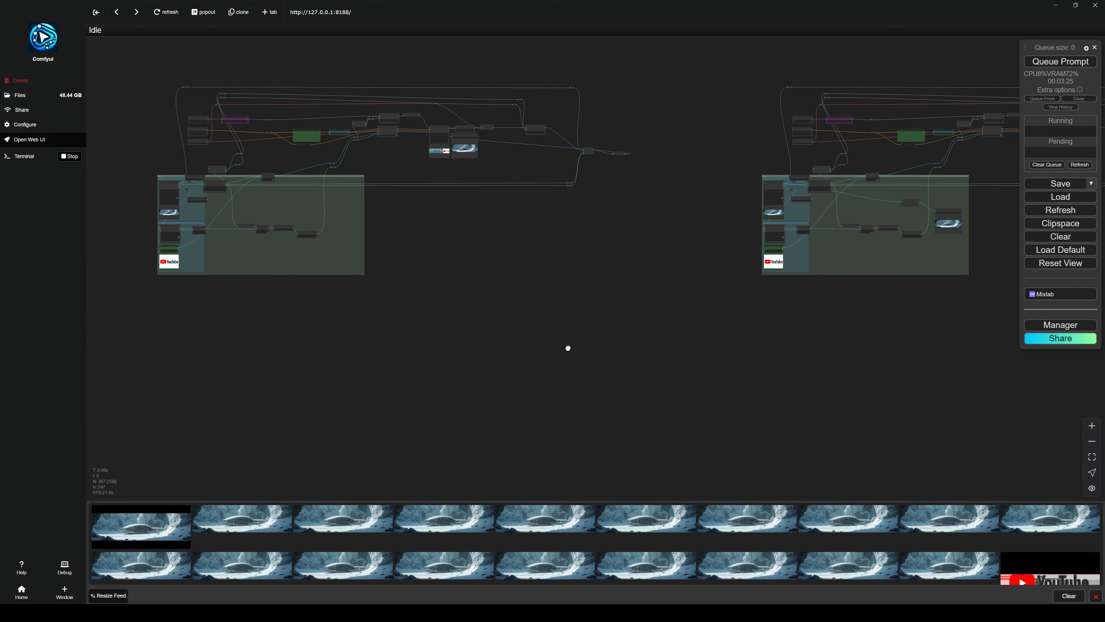
{"action": "scroll", "coordinate": [567, 346], "scroll_direction": "up", "scroll_amount": 5}
{"action": "left_click_drag", "start_coordinate": [306, 309], "coordinate": [741, 219]}
{"action": "scroll", "coordinate": [536, 264], "scroll_direction": "up", "scroll_amount": 15}
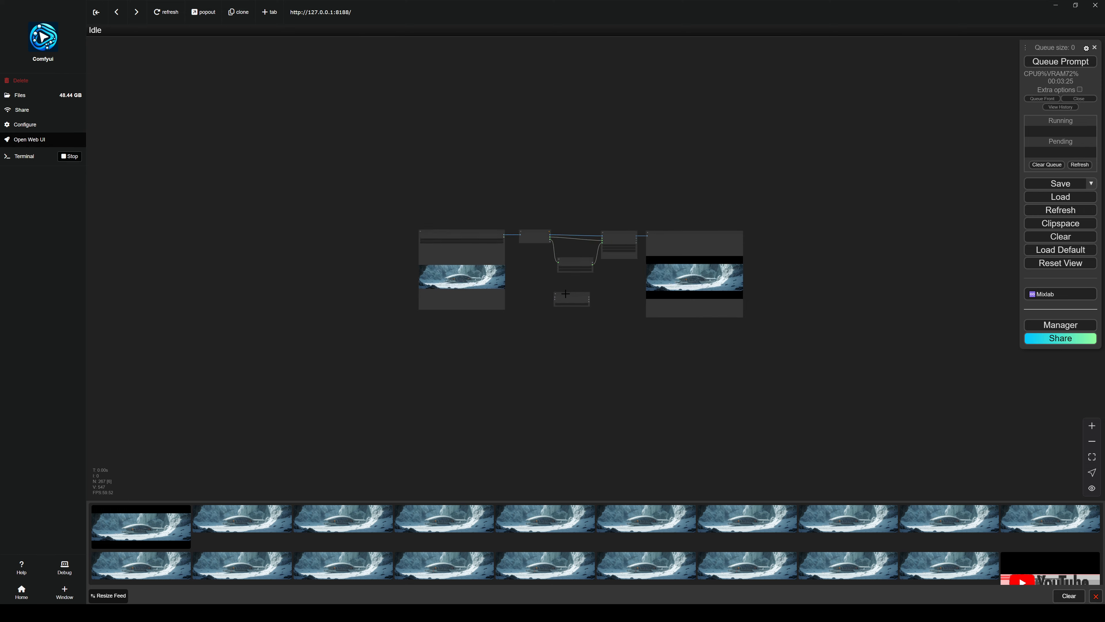
{"action": "scroll", "coordinate": [537, 266], "scroll_direction": "up", "scroll_amount": 5}
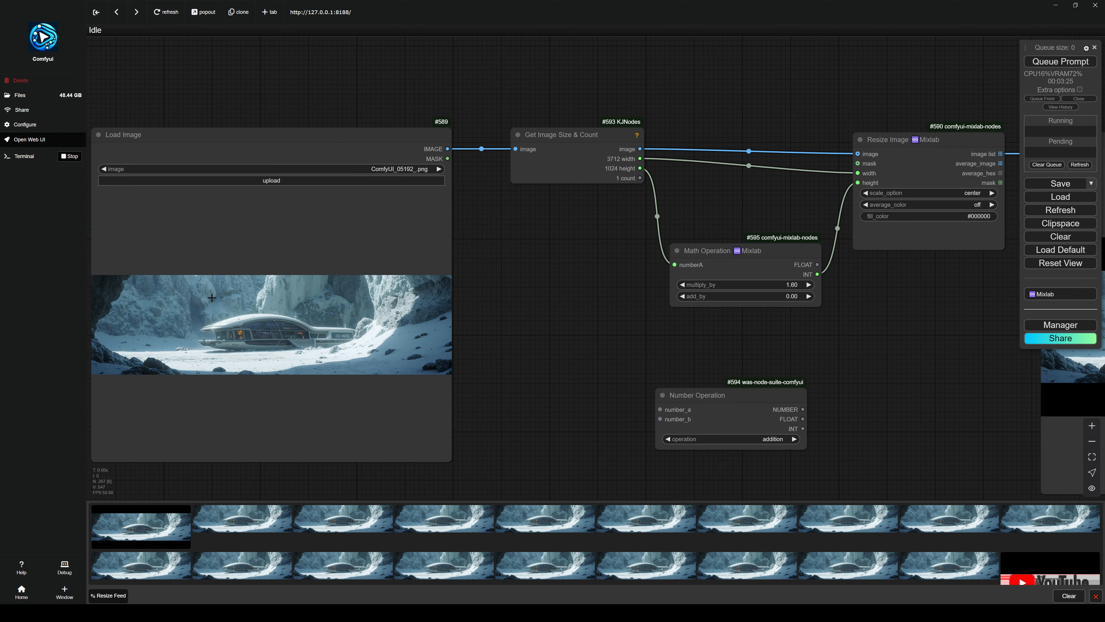
{"action": "scroll", "coordinate": [228, 347], "scroll_direction": "up", "scroll_amount": 5}
{"action": "scroll", "coordinate": [247, 337], "scroll_direction": "down", "scroll_amount": 5}
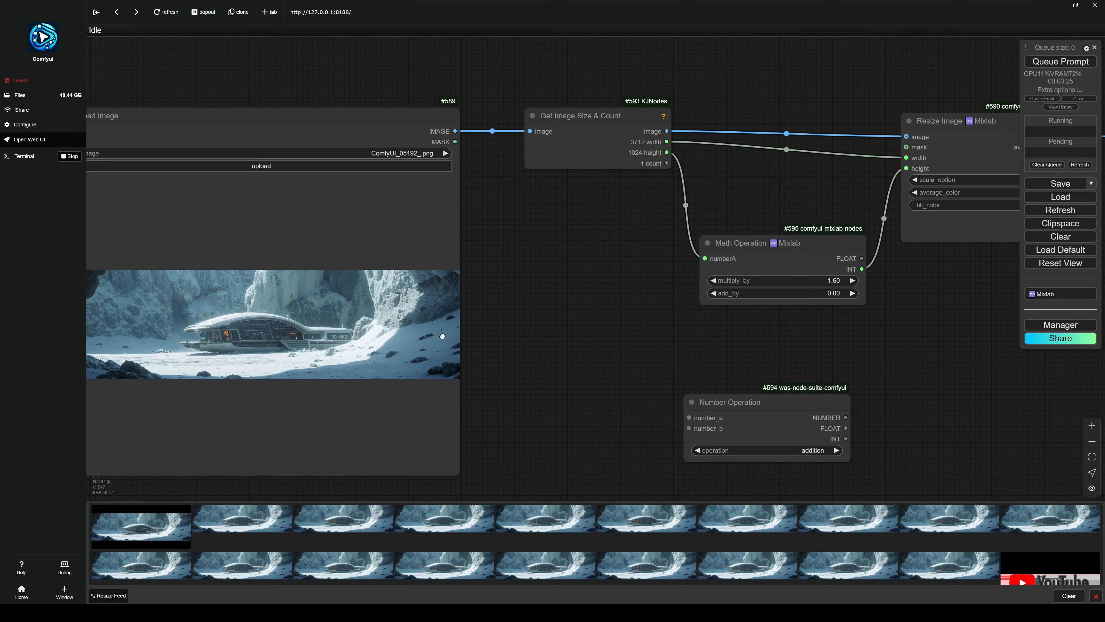
Examine how Math Operation #595 feeds the height of Resize Image #590, including its multiplier, scale option and fill color.
{"action": "left_click_drag", "start_coordinate": [957, 321], "coordinate": [638, 349]}
{"action": "scroll", "coordinate": [661, 201], "scroll_direction": "up", "scroll_amount": 4}
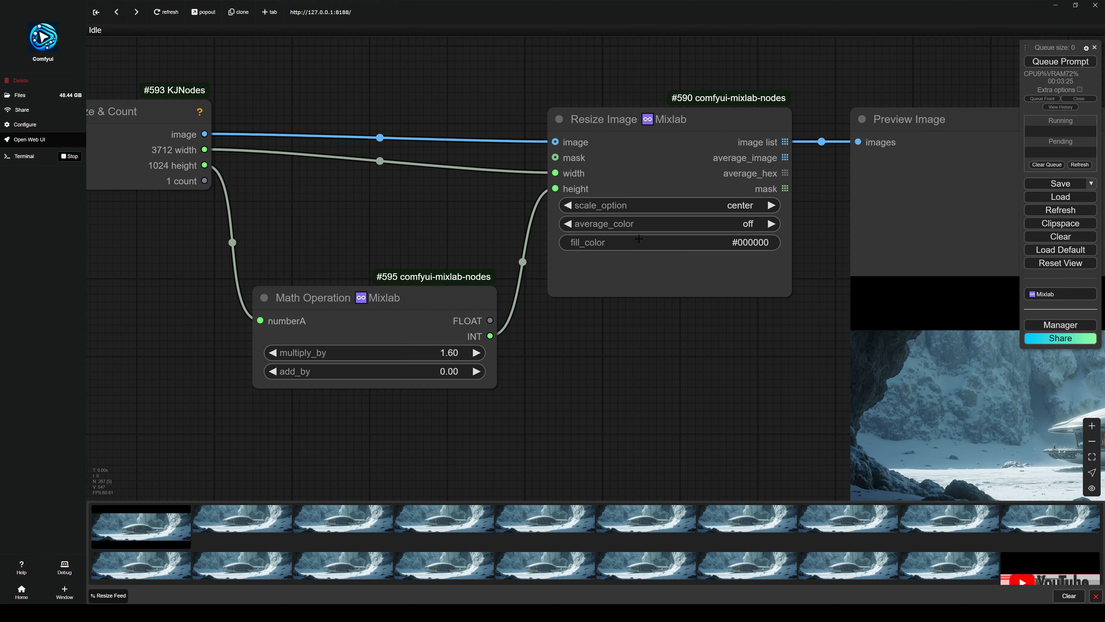
{"action": "scroll", "coordinate": [249, 304], "scroll_direction": "down", "scroll_amount": 2}
{"action": "left_click_drag", "start_coordinate": [413, 379], "coordinate": [229, 276]}
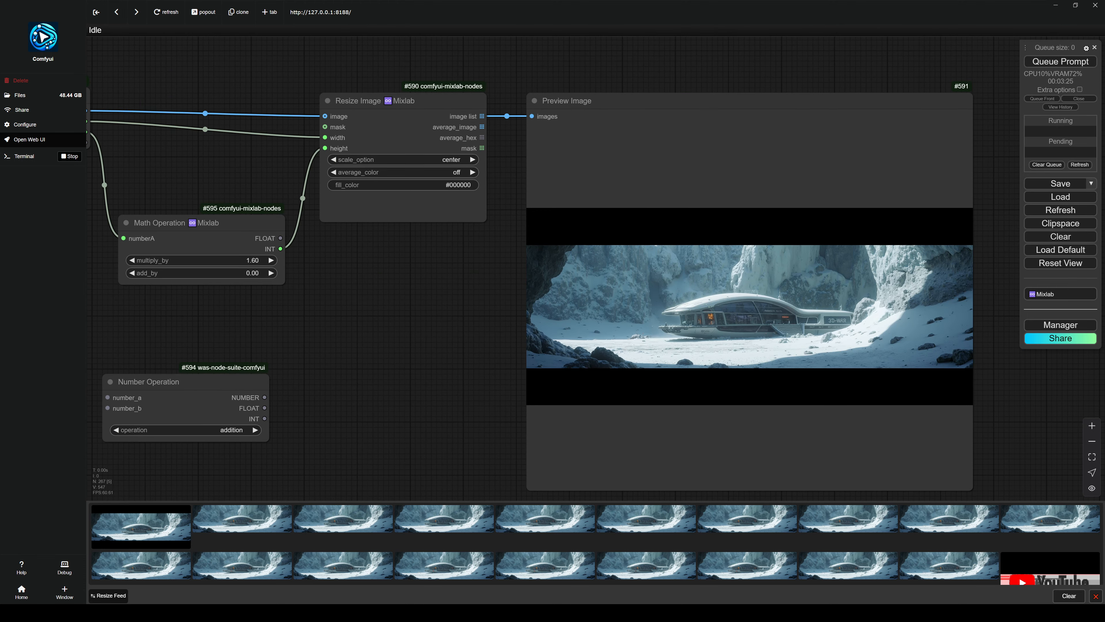
{"action": "scroll", "coordinate": [592, 272], "scroll_direction": "up", "scroll_amount": 4}
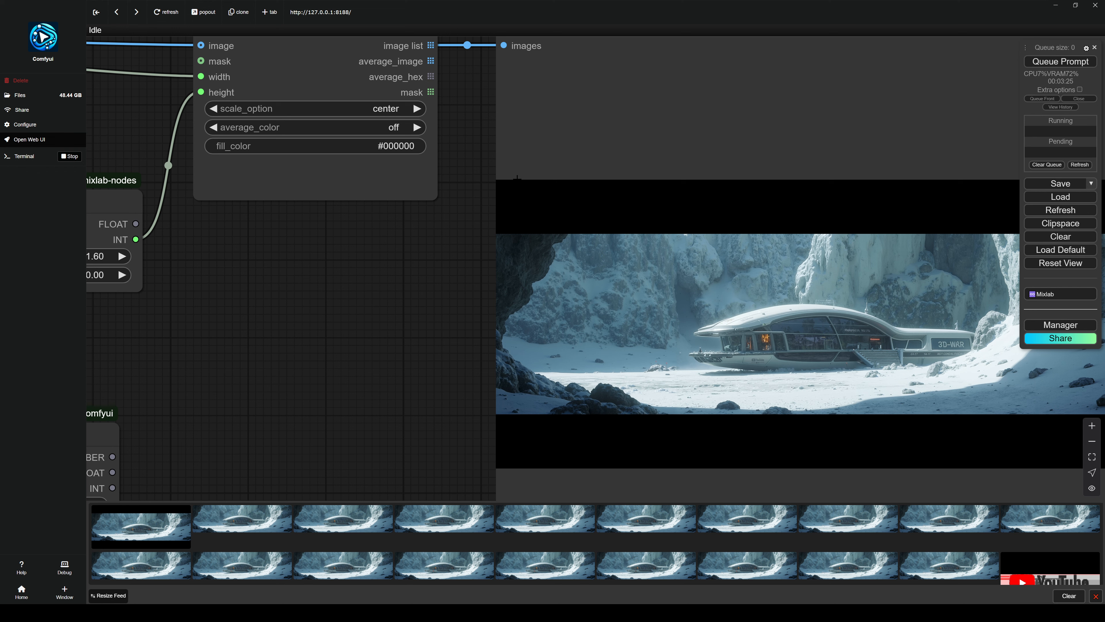
{"action": "left_click_drag", "start_coordinate": [276, 266], "coordinate": [486, 254]}
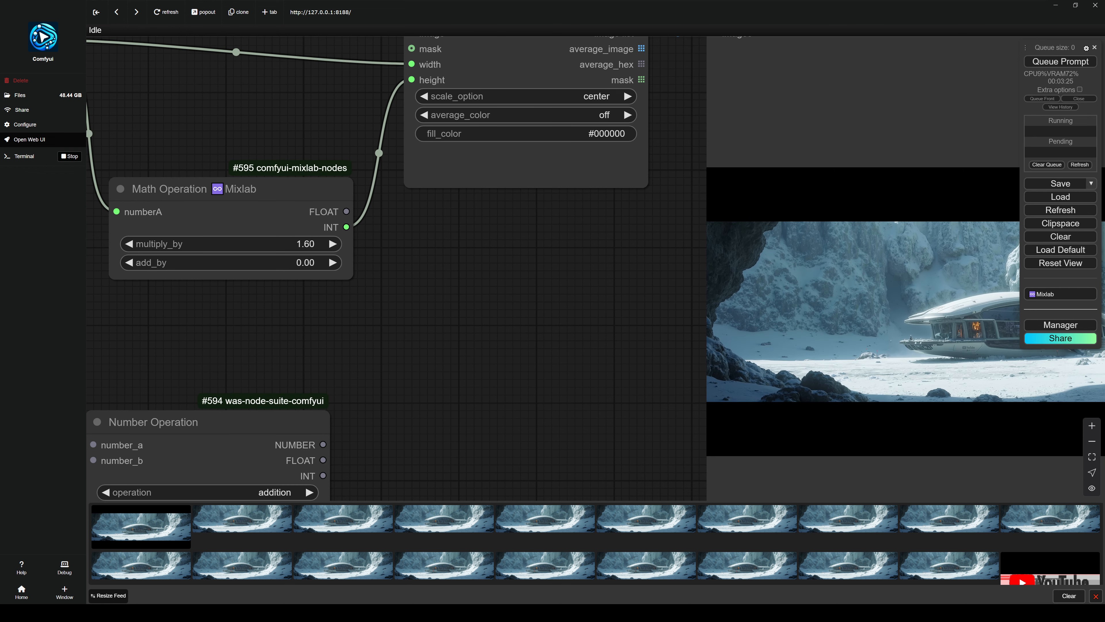
Examine the outpost scene with its added black bands above and below in Preview Image #591.
{"action": "scroll", "coordinate": [590, 126], "scroll_direction": "down", "scroll_amount": 1}
{"action": "scroll", "coordinate": [294, 297], "scroll_direction": "up", "scroll_amount": 6}
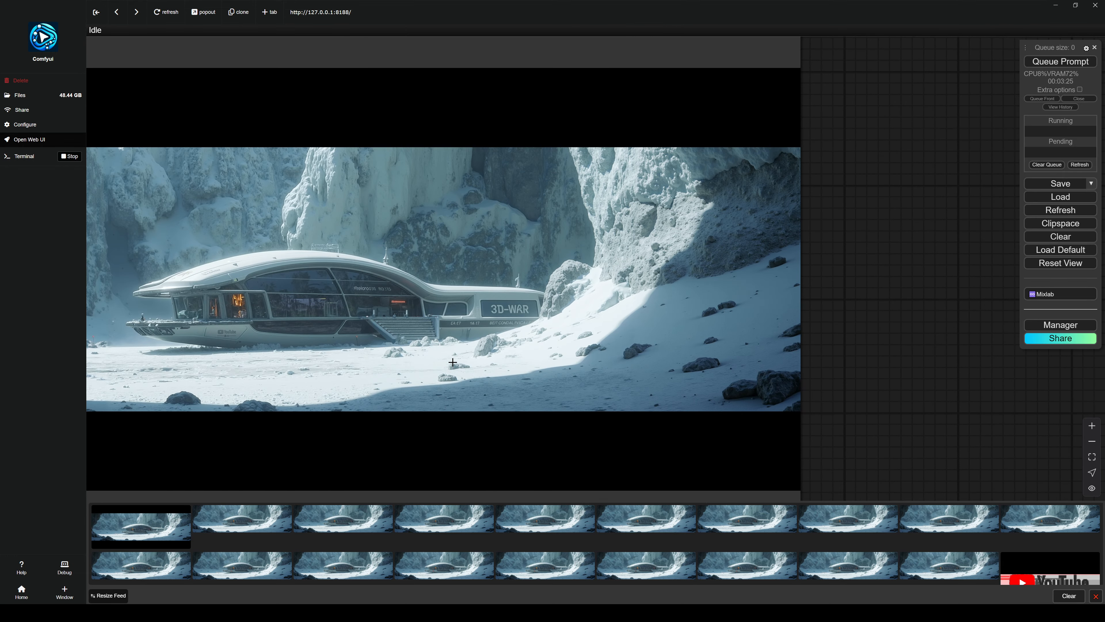
{"action": "left_click_drag", "start_coordinate": [453, 362], "coordinate": [704, 348]}
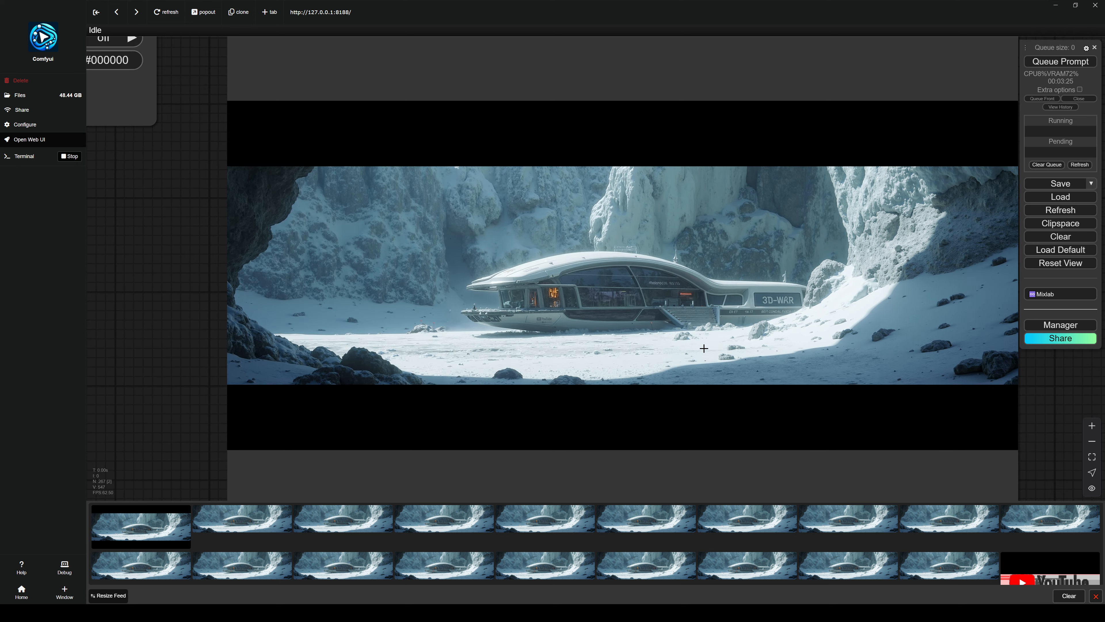